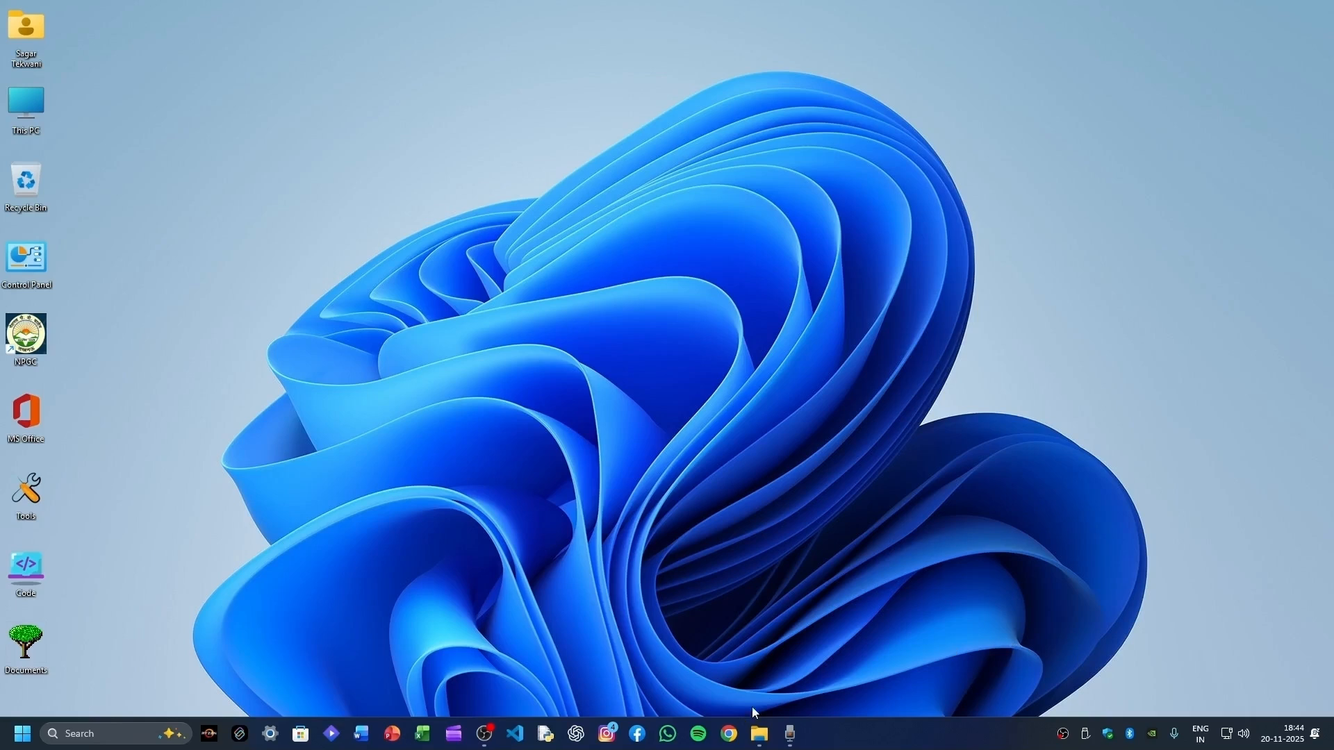
# - In a new incognito window, search 'download Android Studio' and open the official developer.android.com page
pyautogui.rightClick(729, 734)
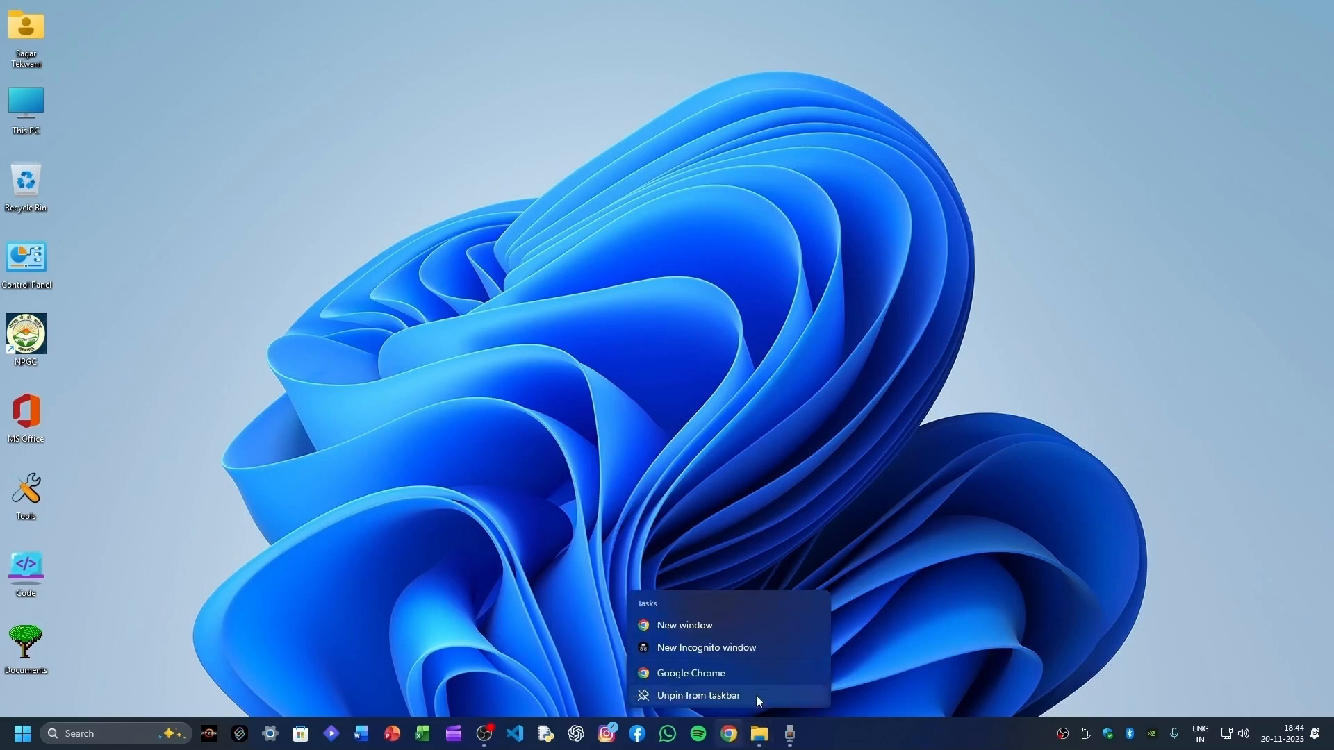
pyautogui.click(752, 649)
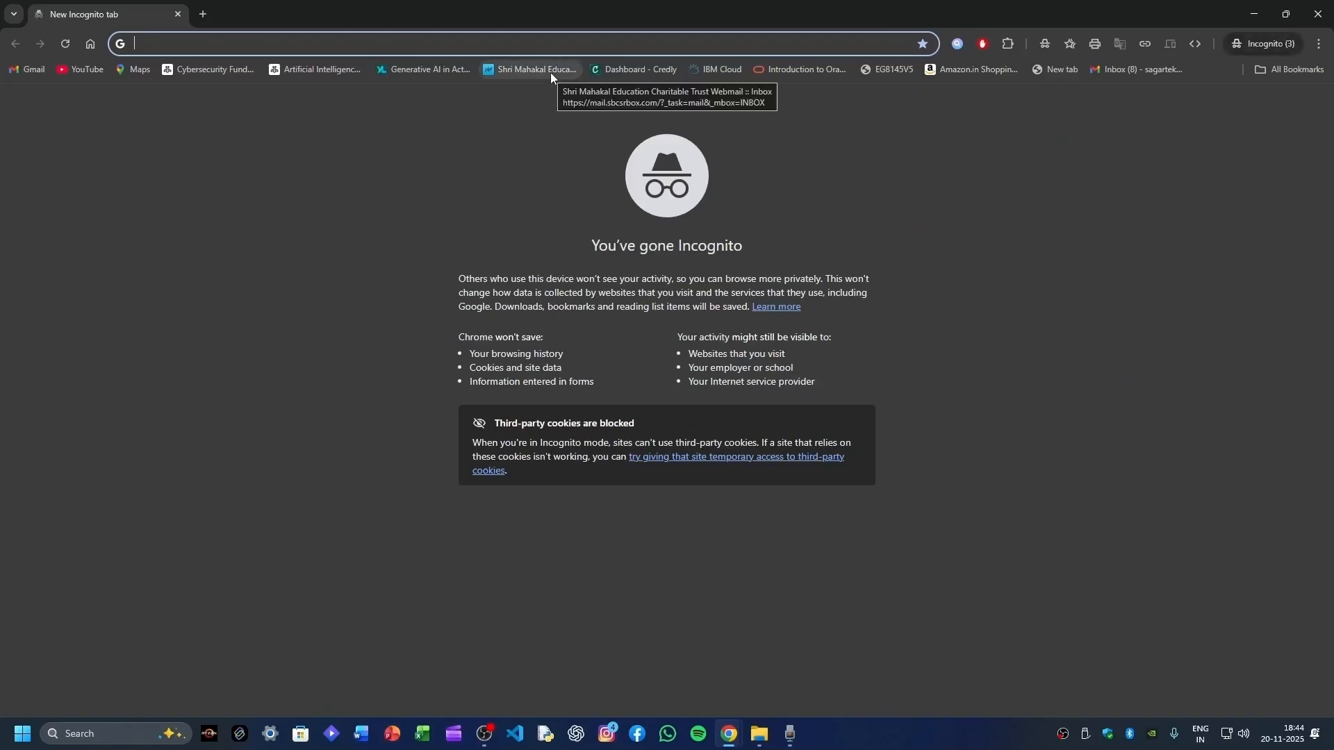
pyautogui.write('download A')
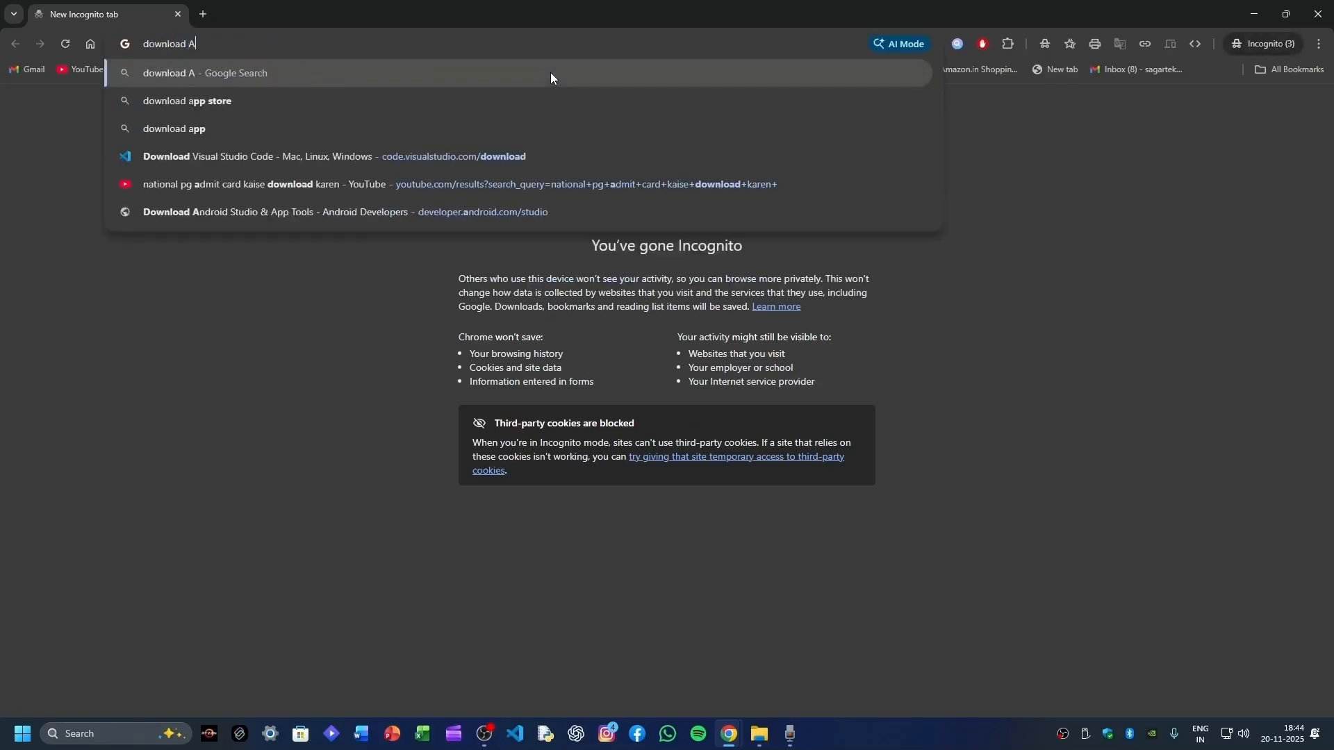
pyautogui.write('ndroid S')
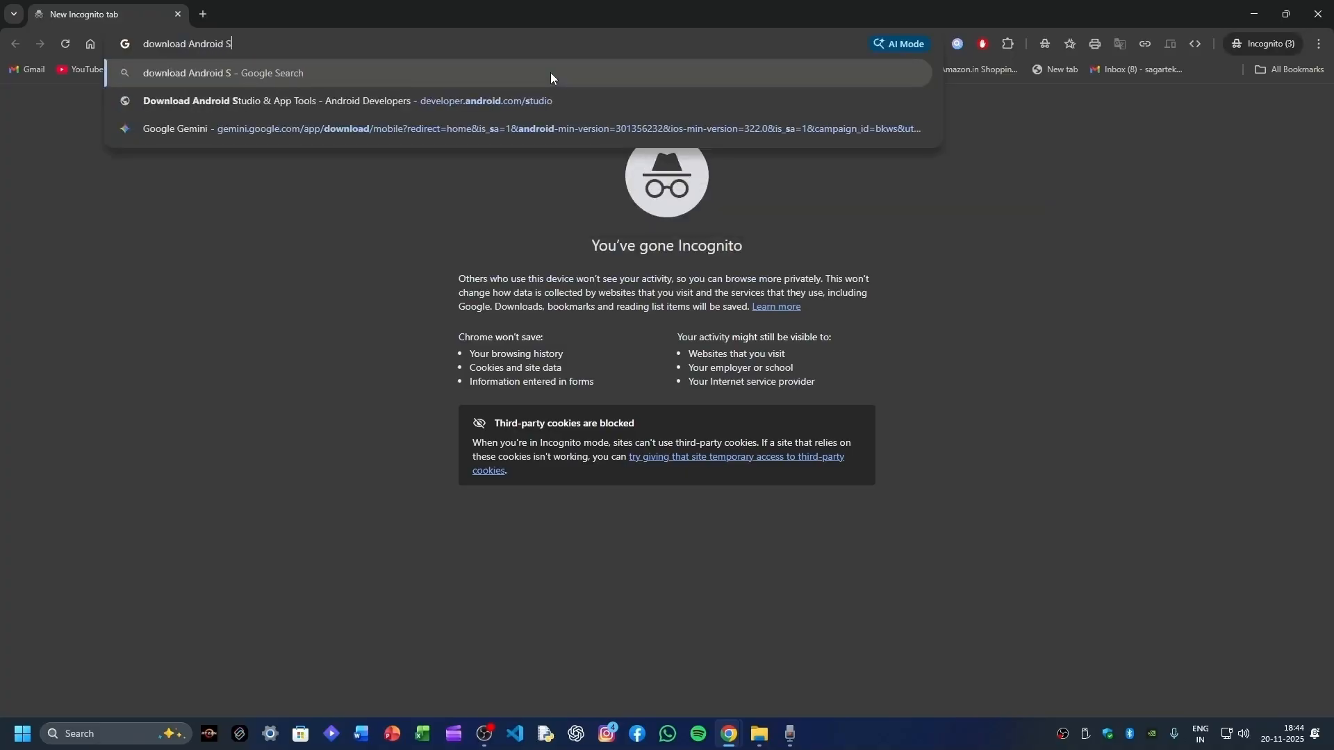
pyautogui.write('tudio')
pyautogui.press('Return')
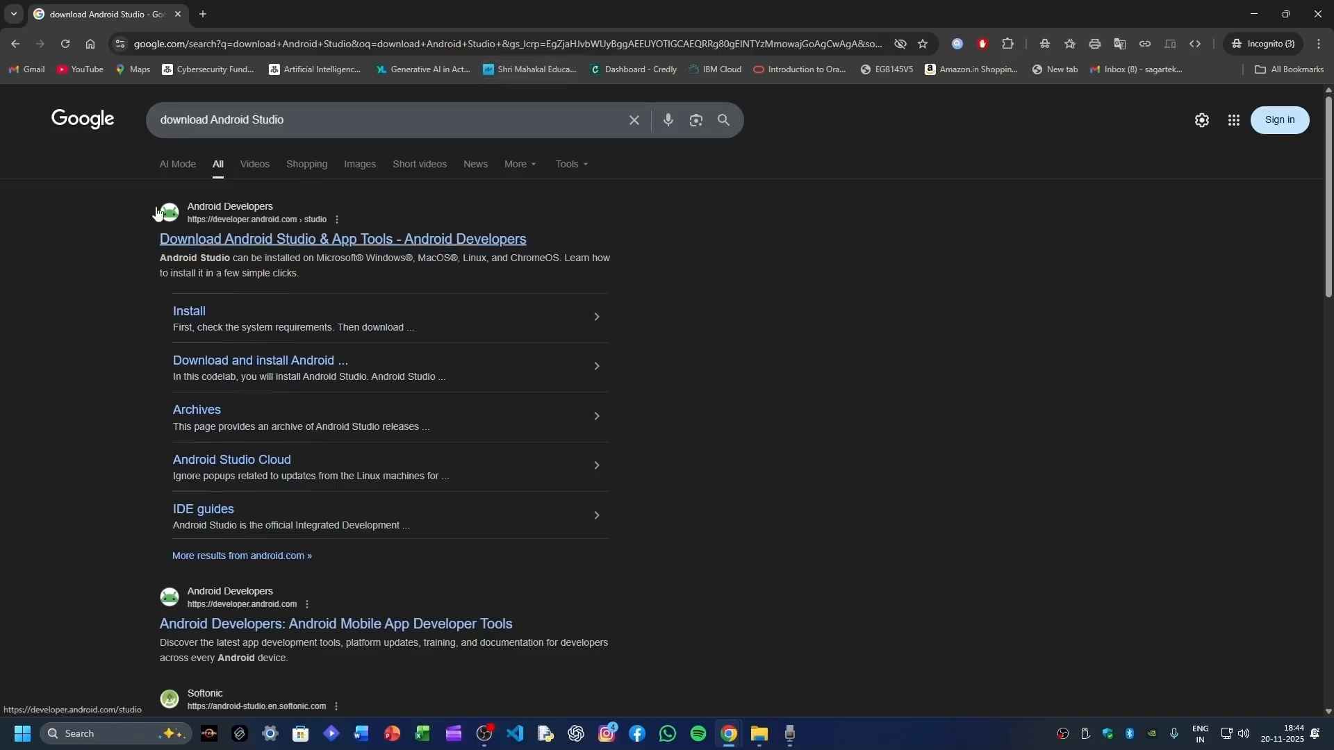
pyautogui.click(325, 243)
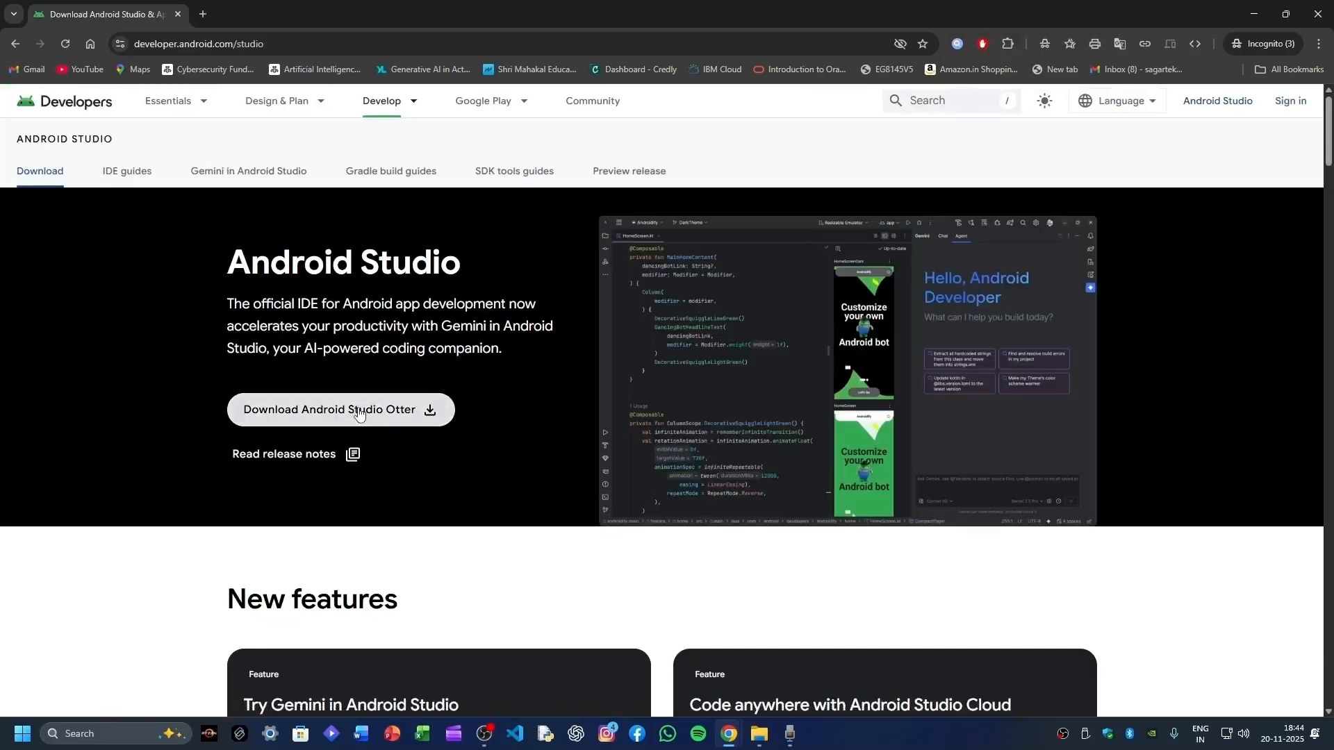
# - Accept the licence terms, save the android-studio-2025.2.1.8-windows installer to the Desktop, and view downloads
pyautogui.click(326, 412)
pyautogui.scroll(-10, 352, 422)
pyautogui.scroll(-10, 352, 421)
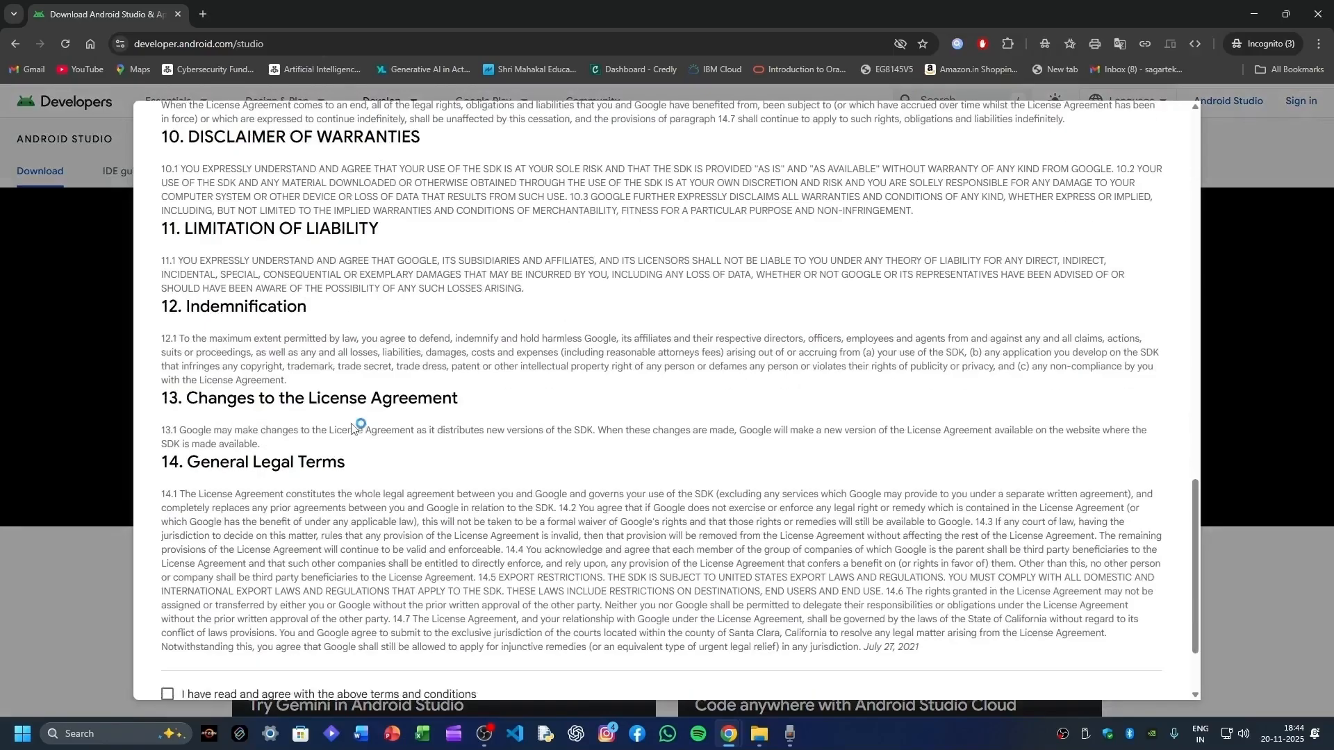
pyautogui.click(168, 579)
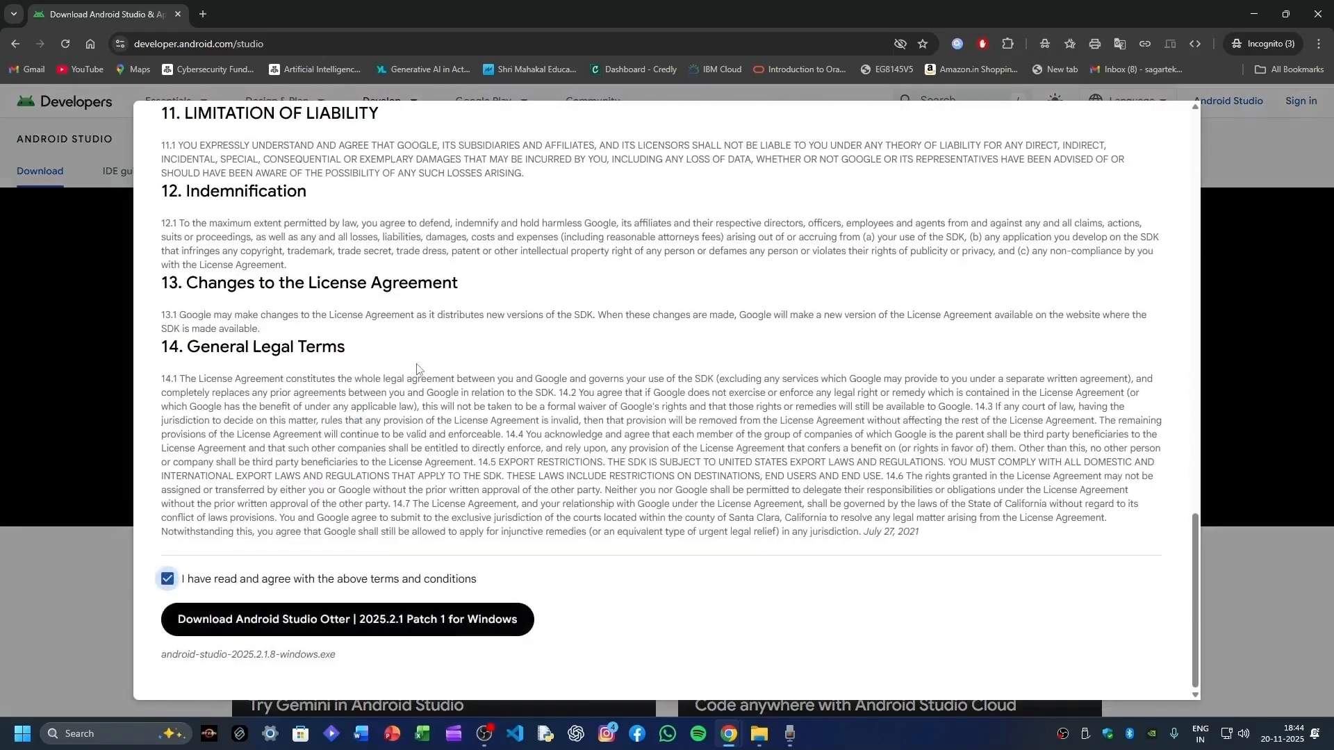
pyautogui.scroll(15, 445, 377)
pyautogui.scroll(-9, 446, 377)
pyautogui.scroll(-5, 445, 377)
pyautogui.scroll(1, 348, 556)
pyautogui.scroll(-1, 326, 611)
pyautogui.click(314, 628)
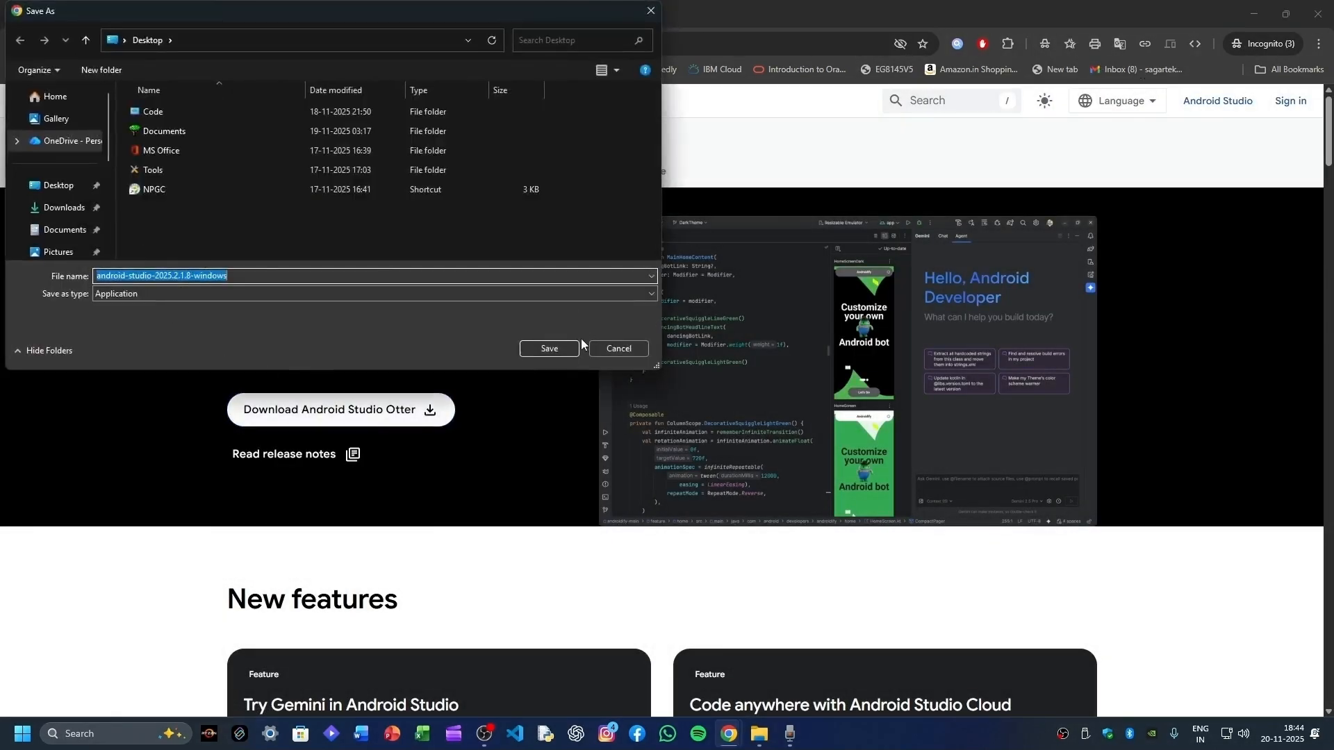
pyautogui.click(565, 353)
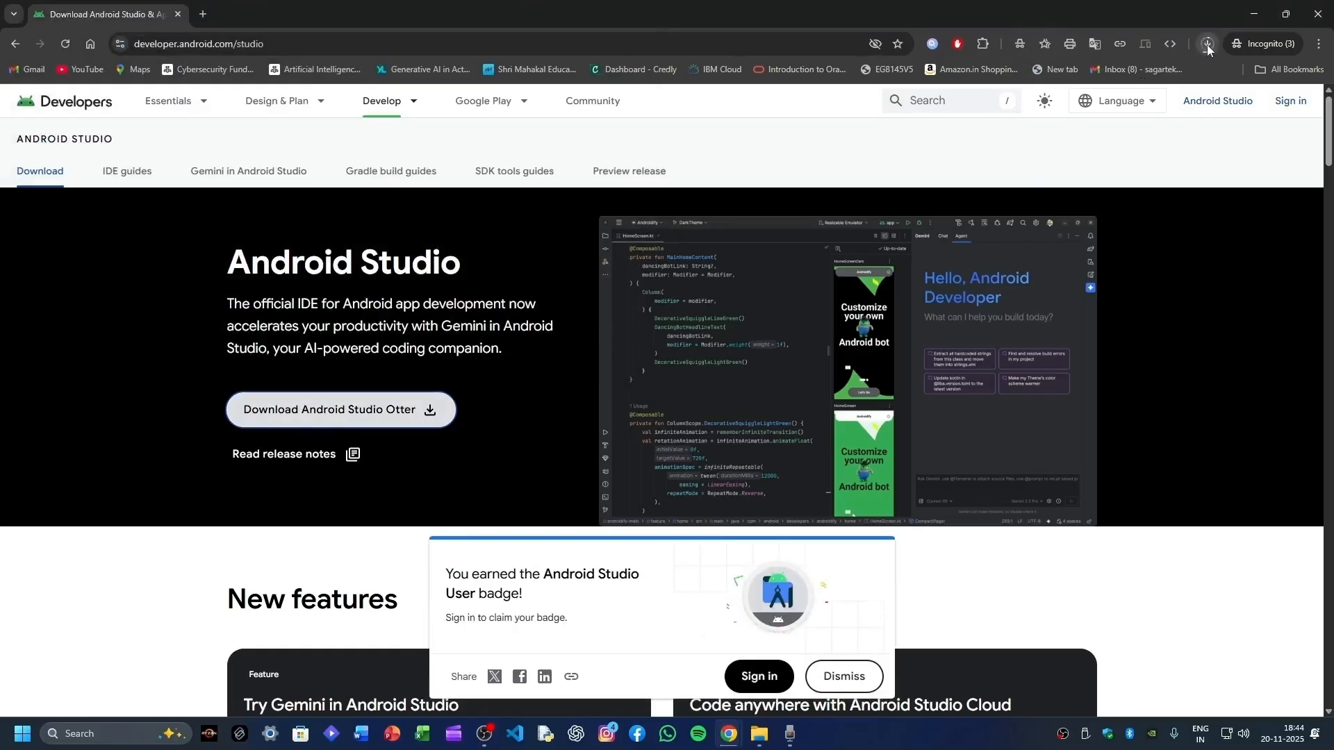
pyautogui.click(1206, 45)
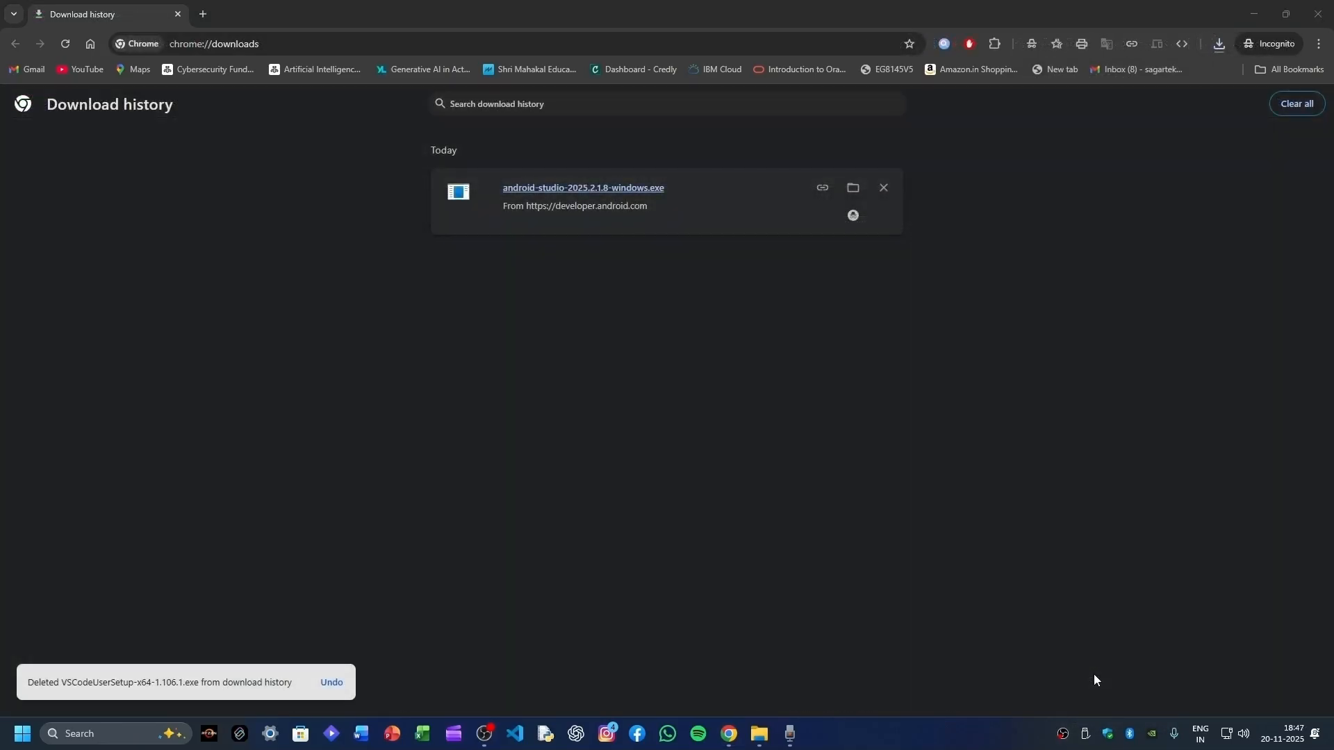
# - In a new private tab, search 'mysql download' and open the MySQL Installer download page
pyautogui.click(208, 15)
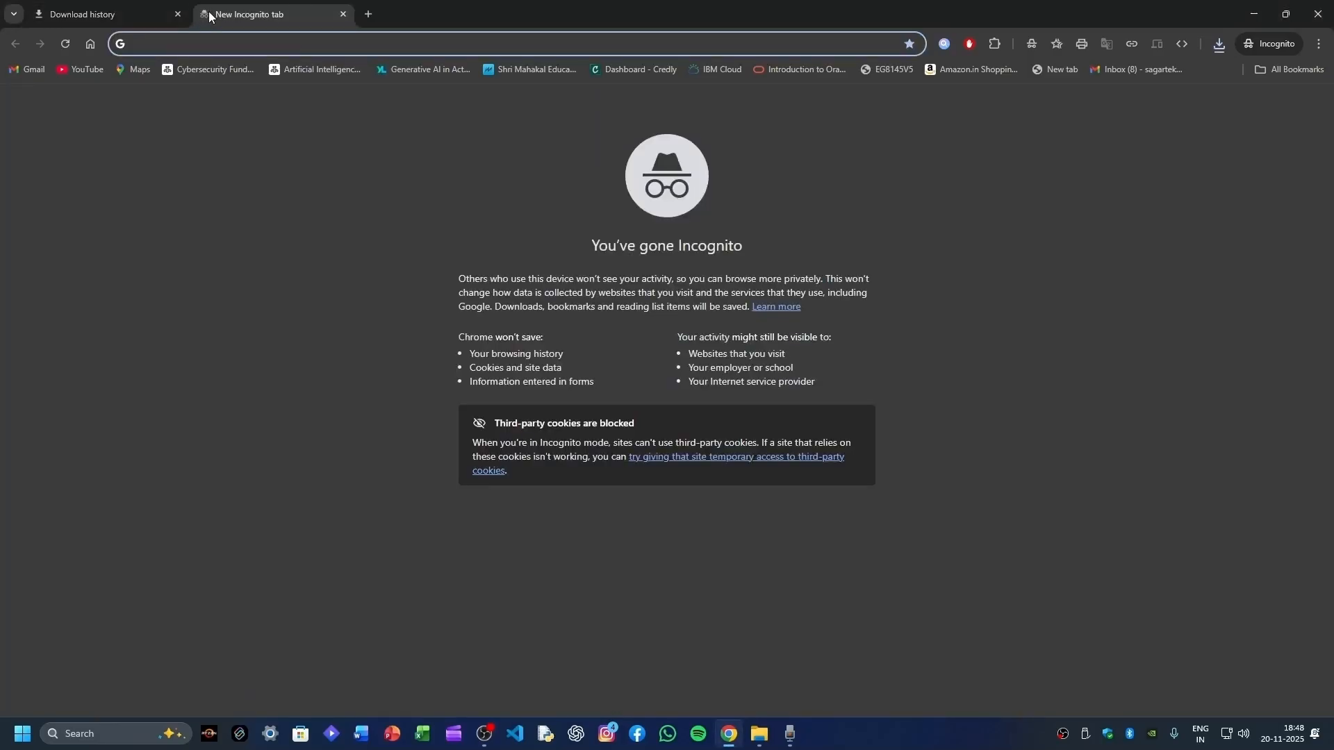
pyautogui.write('my')
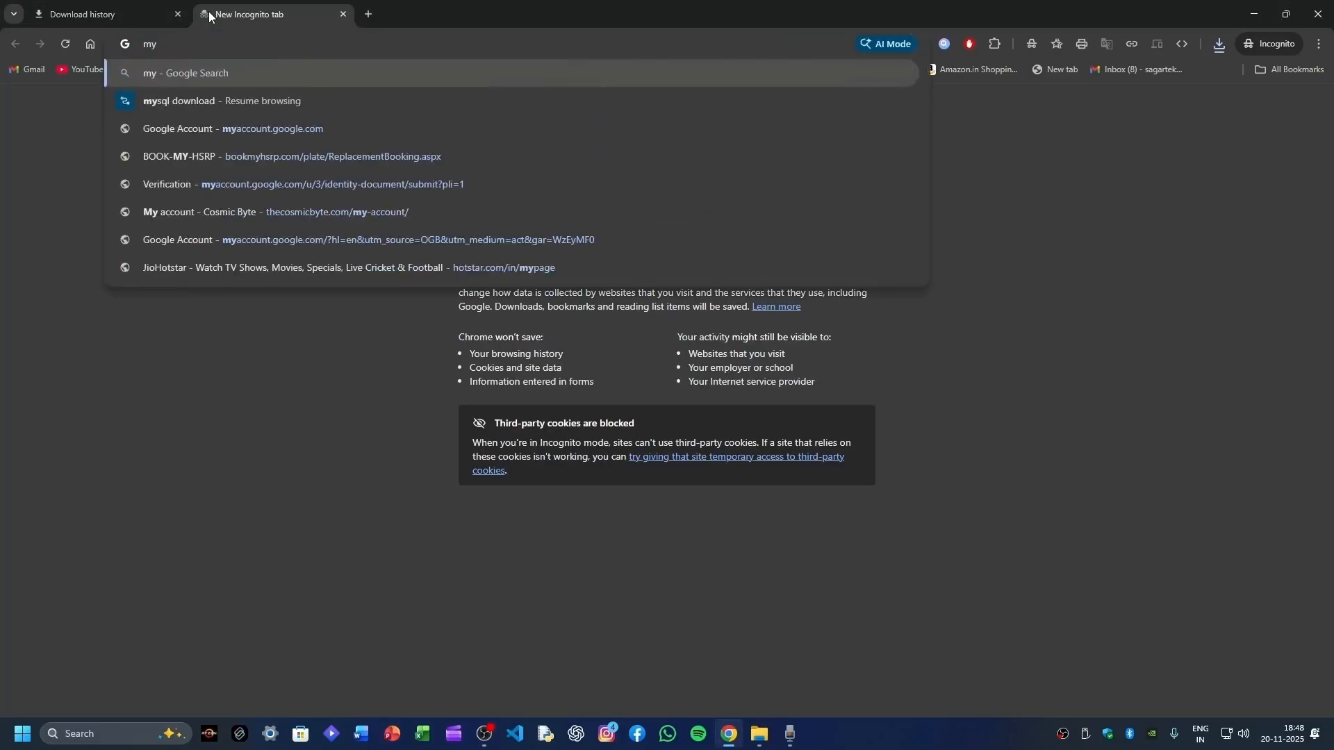
pyautogui.write('sql')
pyautogui.press('Down')
pyautogui.press('Down')
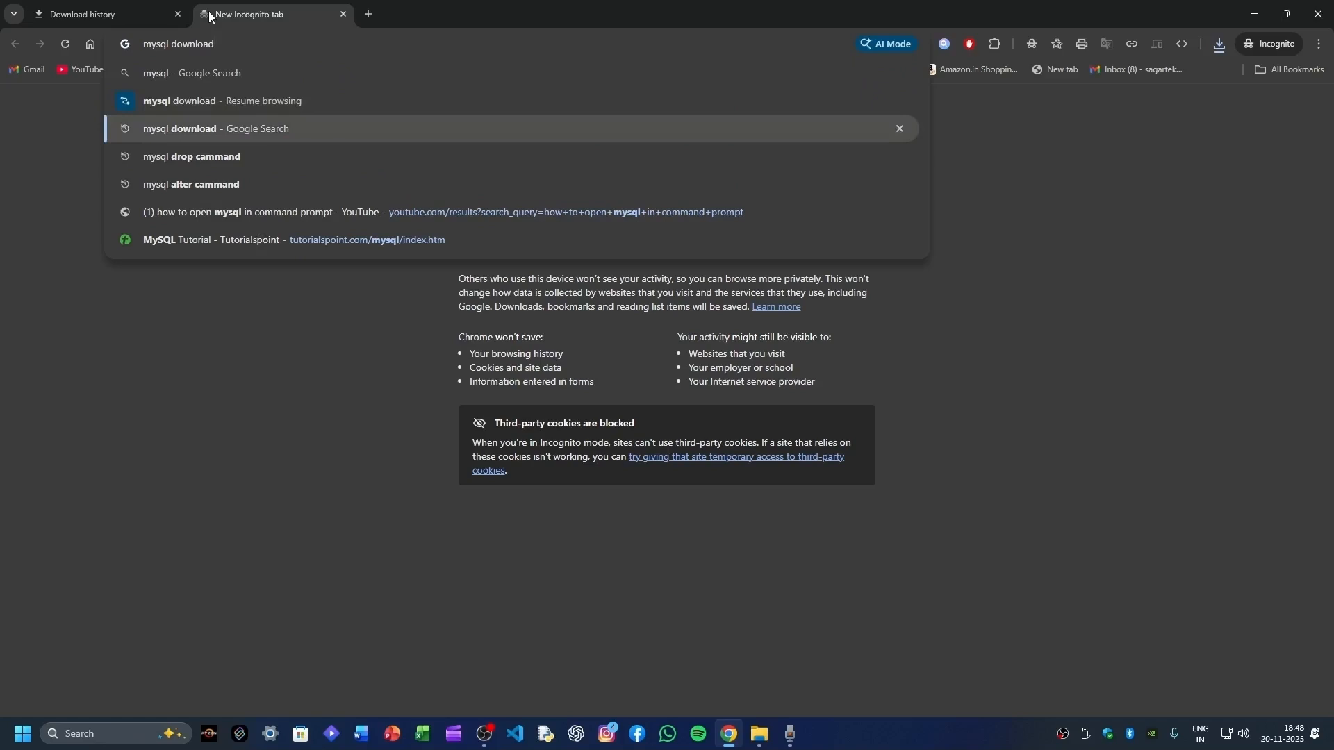
pyautogui.press('Return')
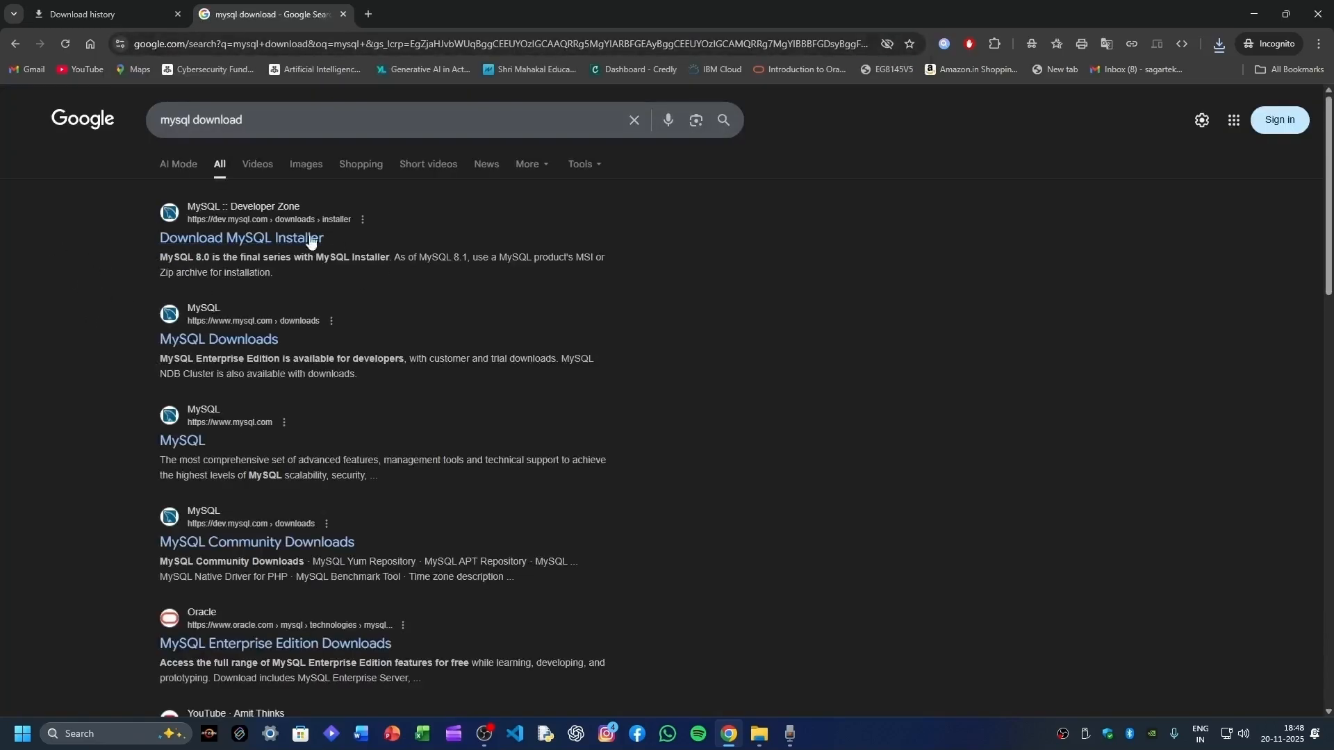
pyautogui.click(193, 241)
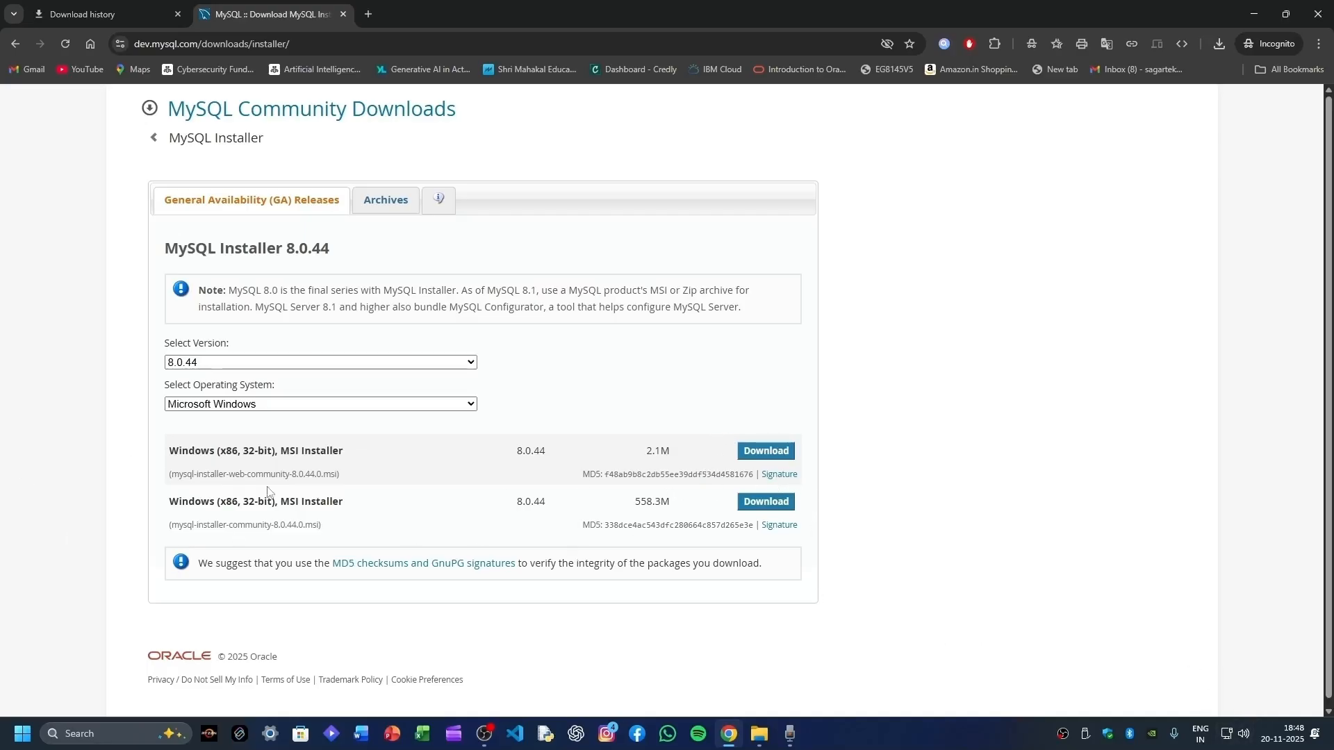
# - Save the full 558.3M MySQL Installer MSI to the Desktop without logging in, then close the tab
pyautogui.click(770, 503)
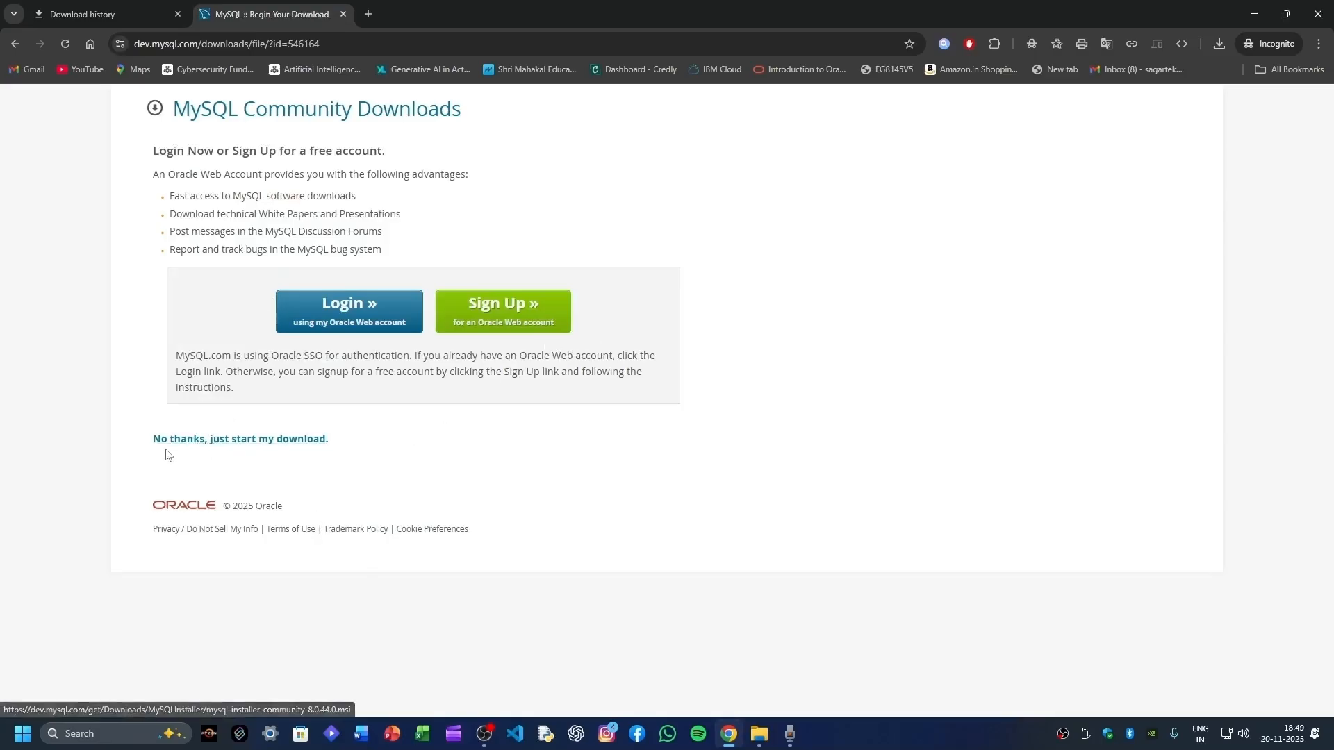
pyautogui.click(278, 440)
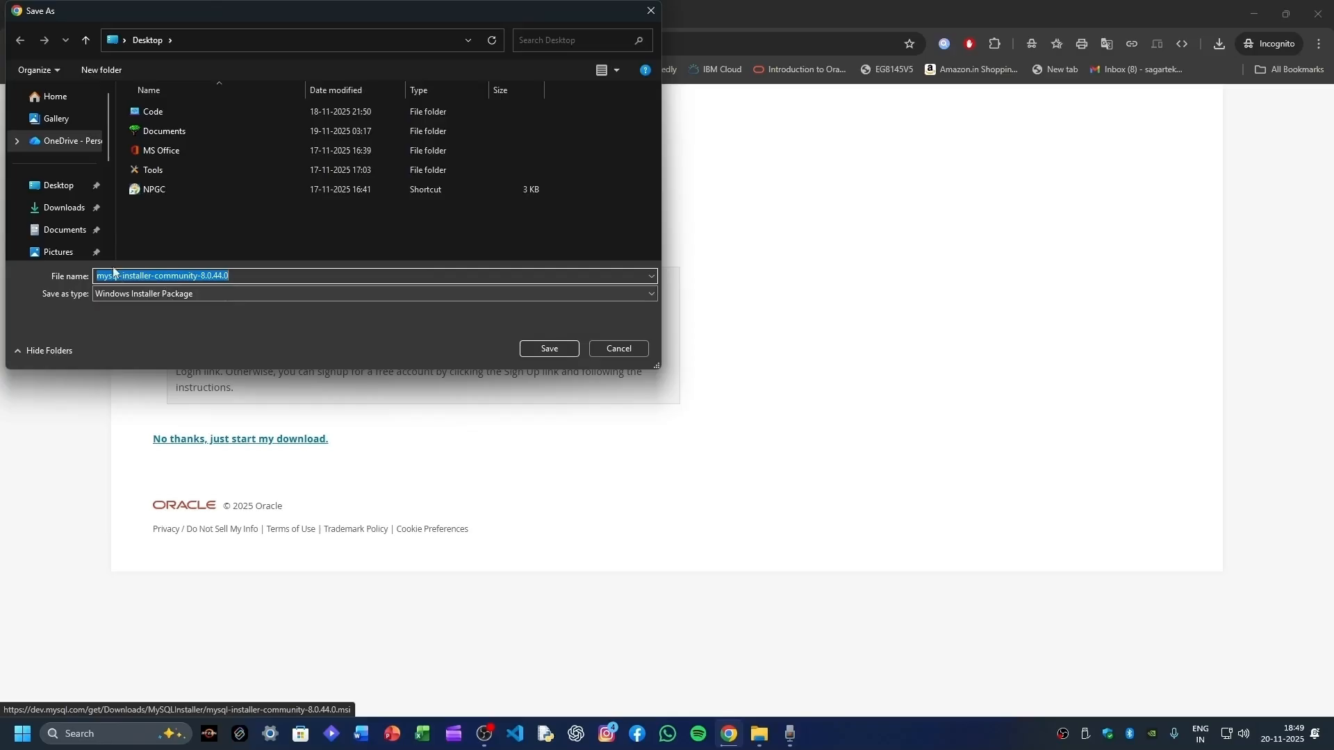
pyautogui.click(549, 349)
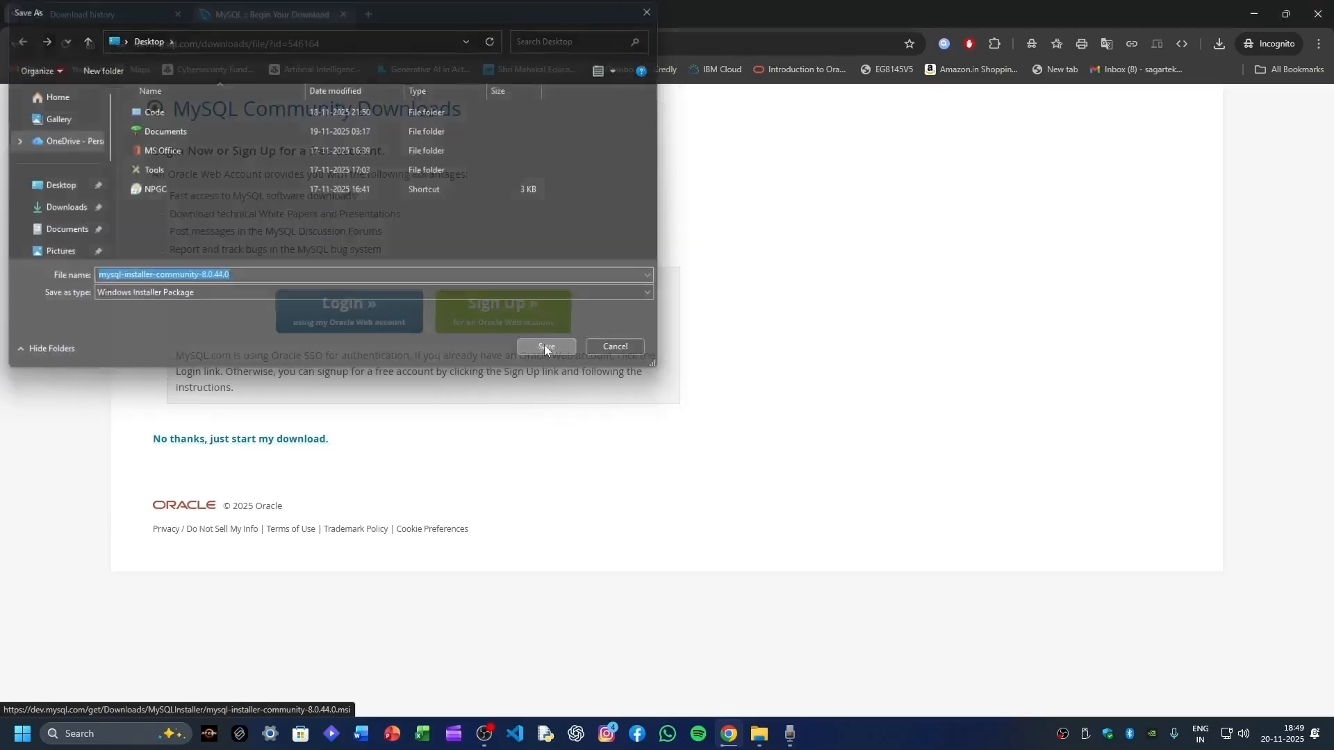
pyautogui.click(167, 6)
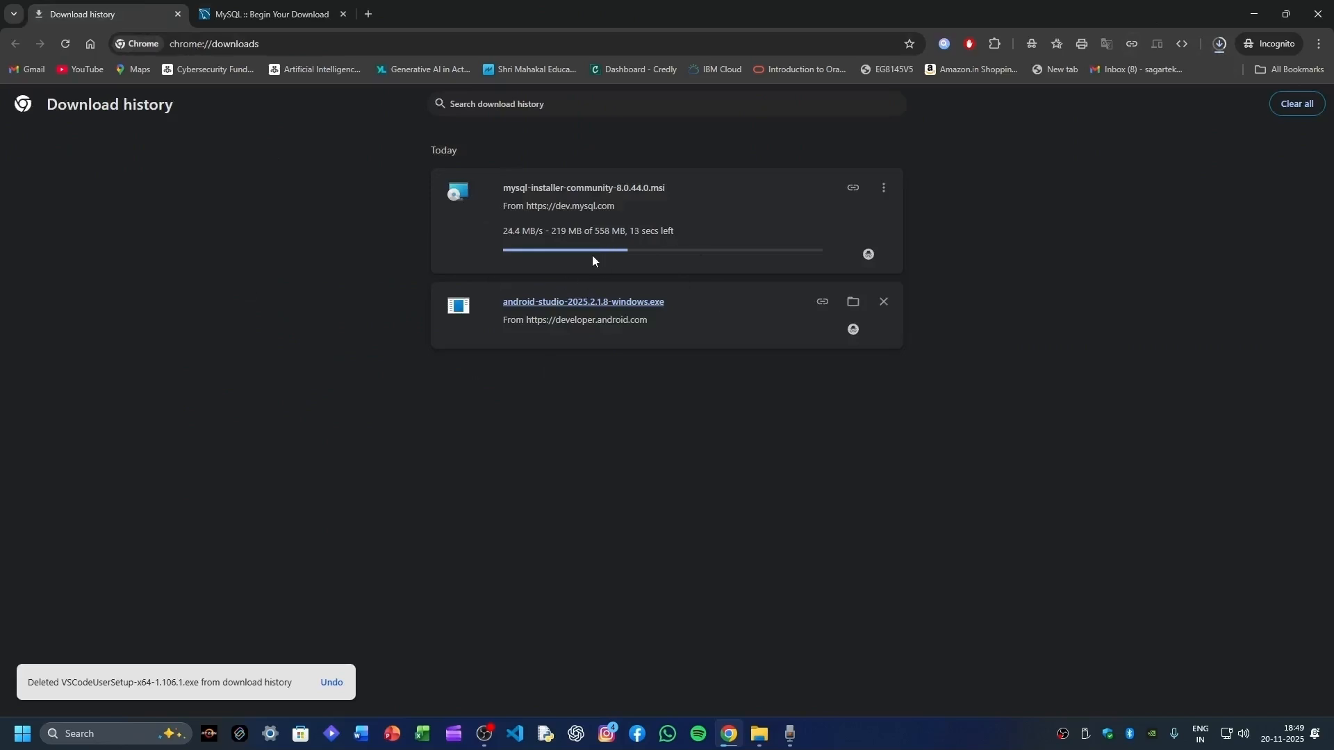
pyautogui.click(343, 13)
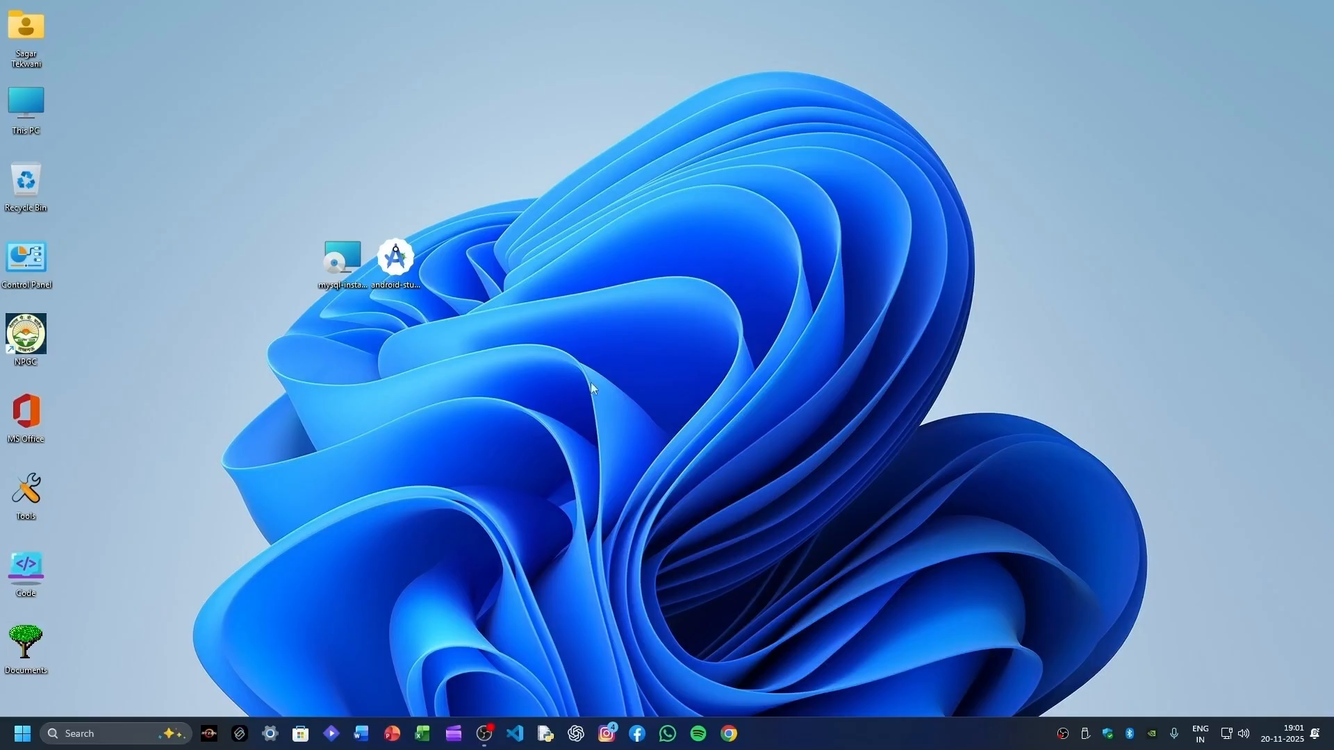
# - Rearrange the two installer icons on the desktop and run android-studio-2025.2.1.8-windows.exe
pyautogui.moveTo(566, 309); pyautogui.dragTo(575, 327)
pyautogui.moveTo(343, 258); pyautogui.dragTo(136, 35)
pyautogui.click(565, 210)
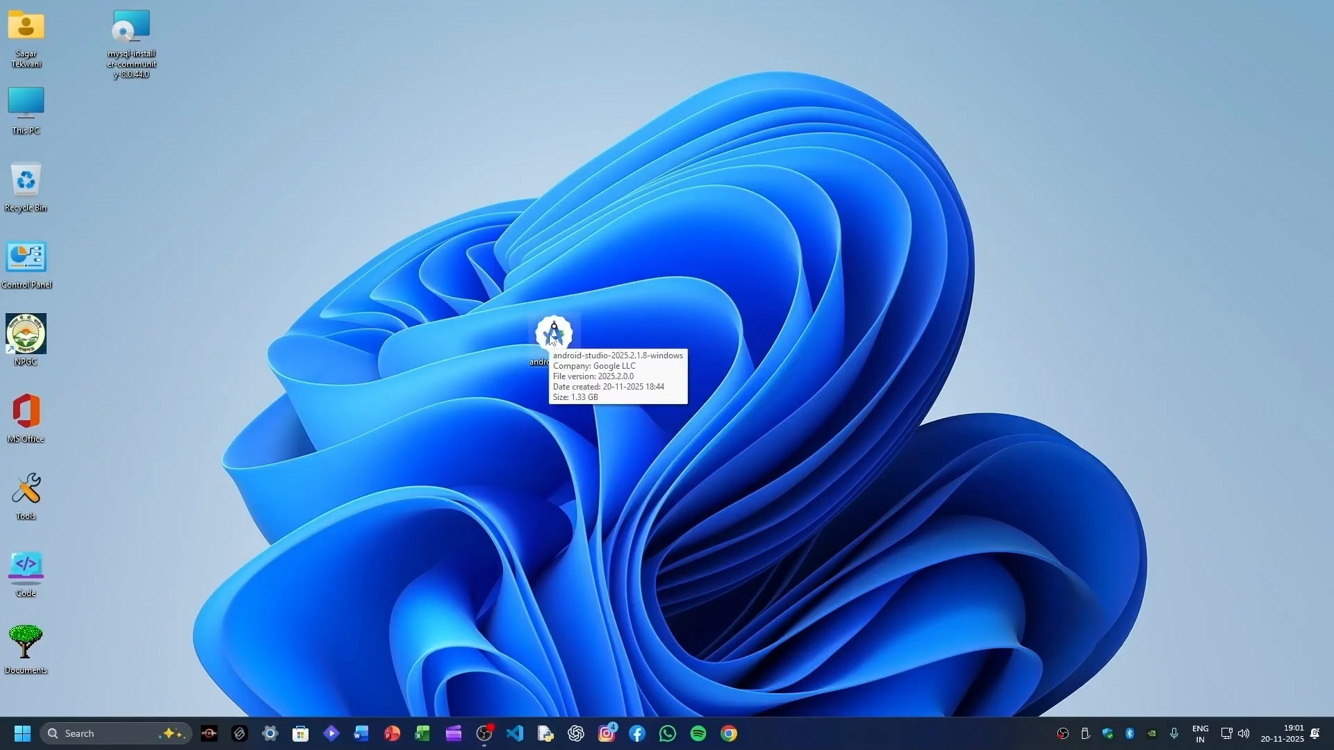
pyautogui.click(550, 338)
pyautogui.doubleClick(550, 338)
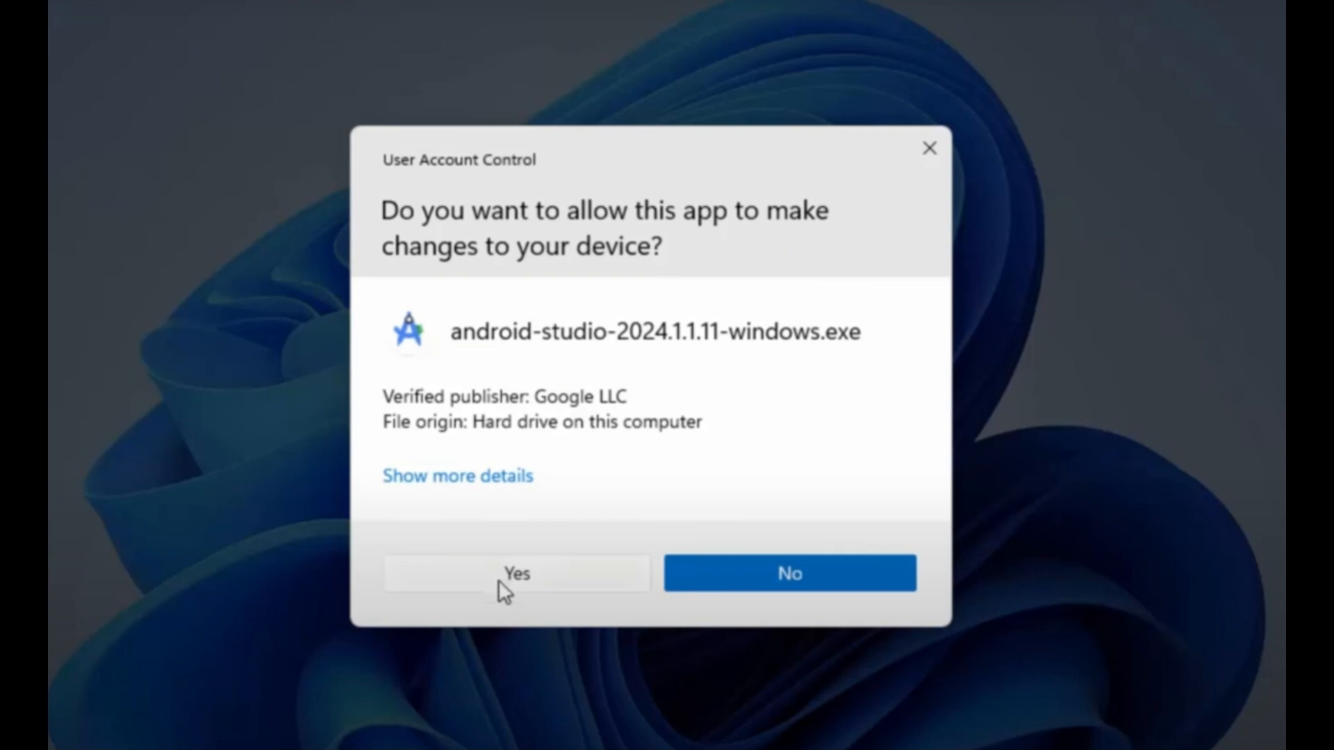
# - Install Android Studio with both components and the default location, then finish with Start Android Studio ticked
pyautogui.click(499, 580)
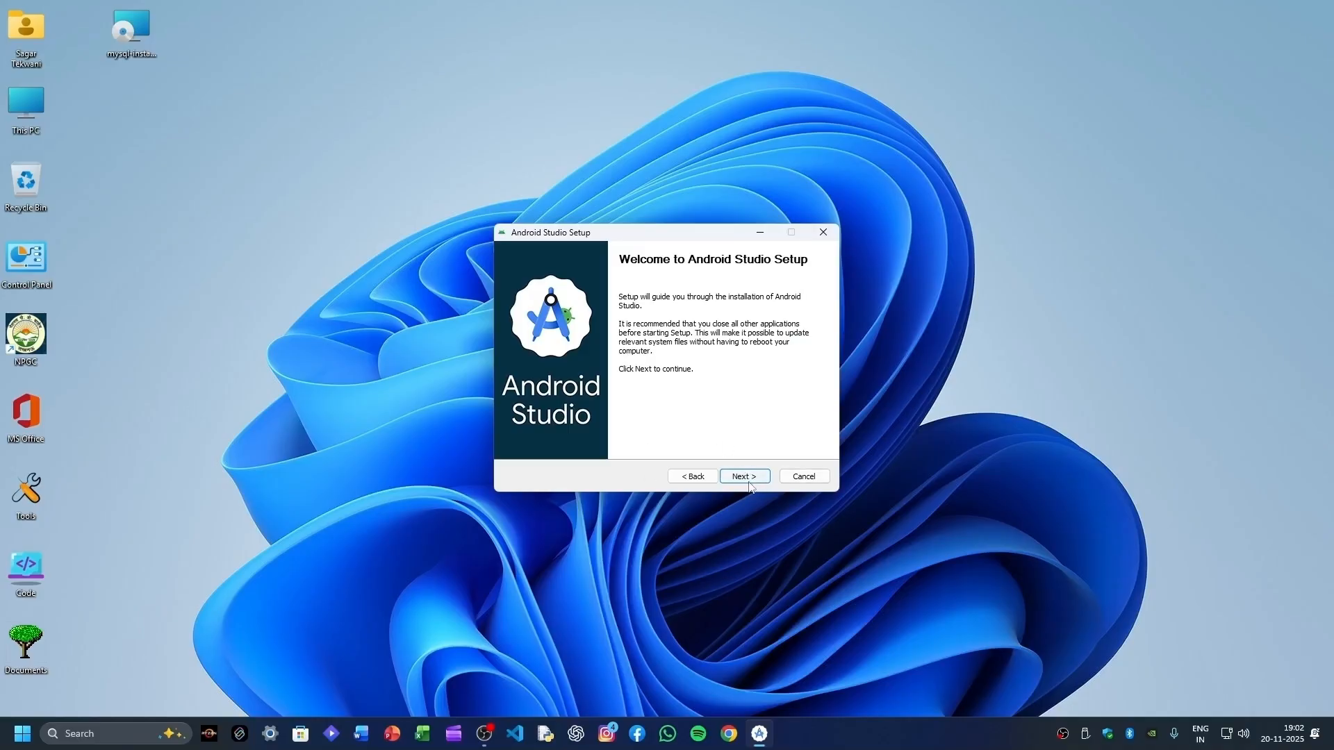
pyautogui.click(750, 486)
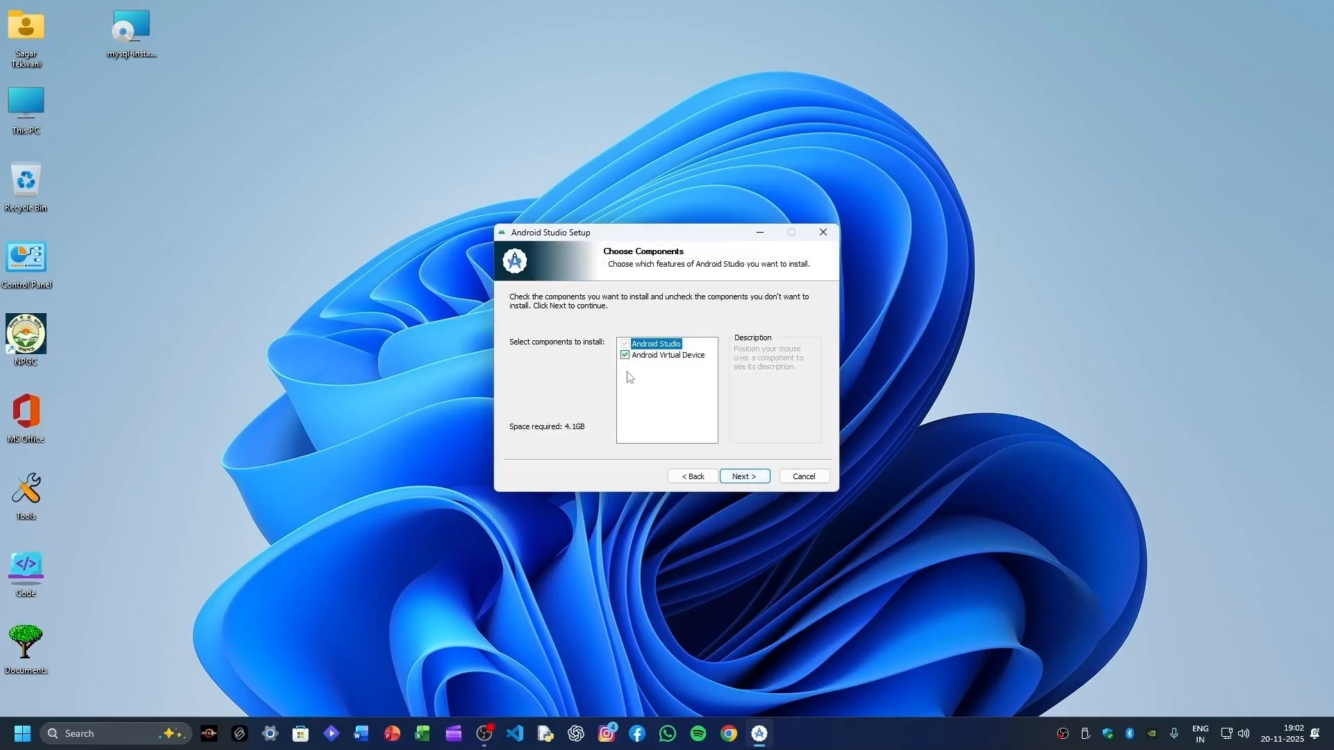
pyautogui.click(741, 482)
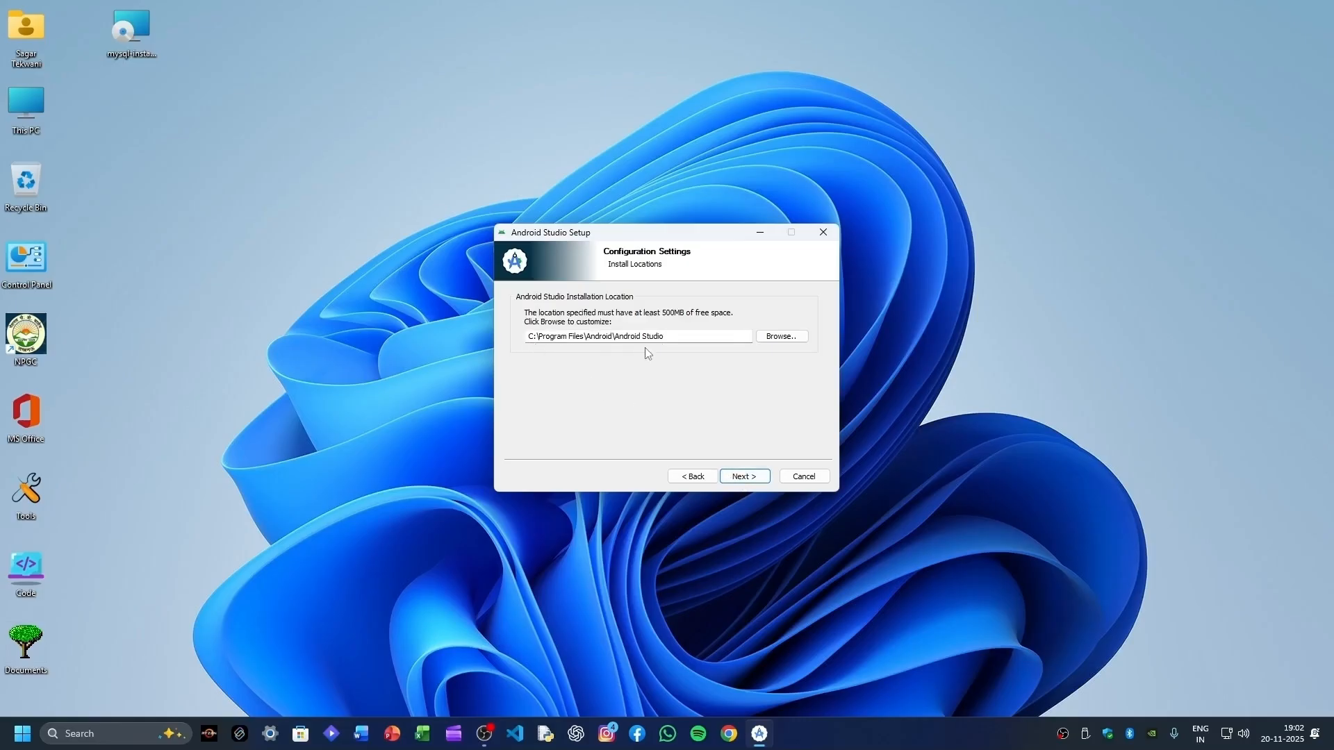
pyautogui.click(756, 478)
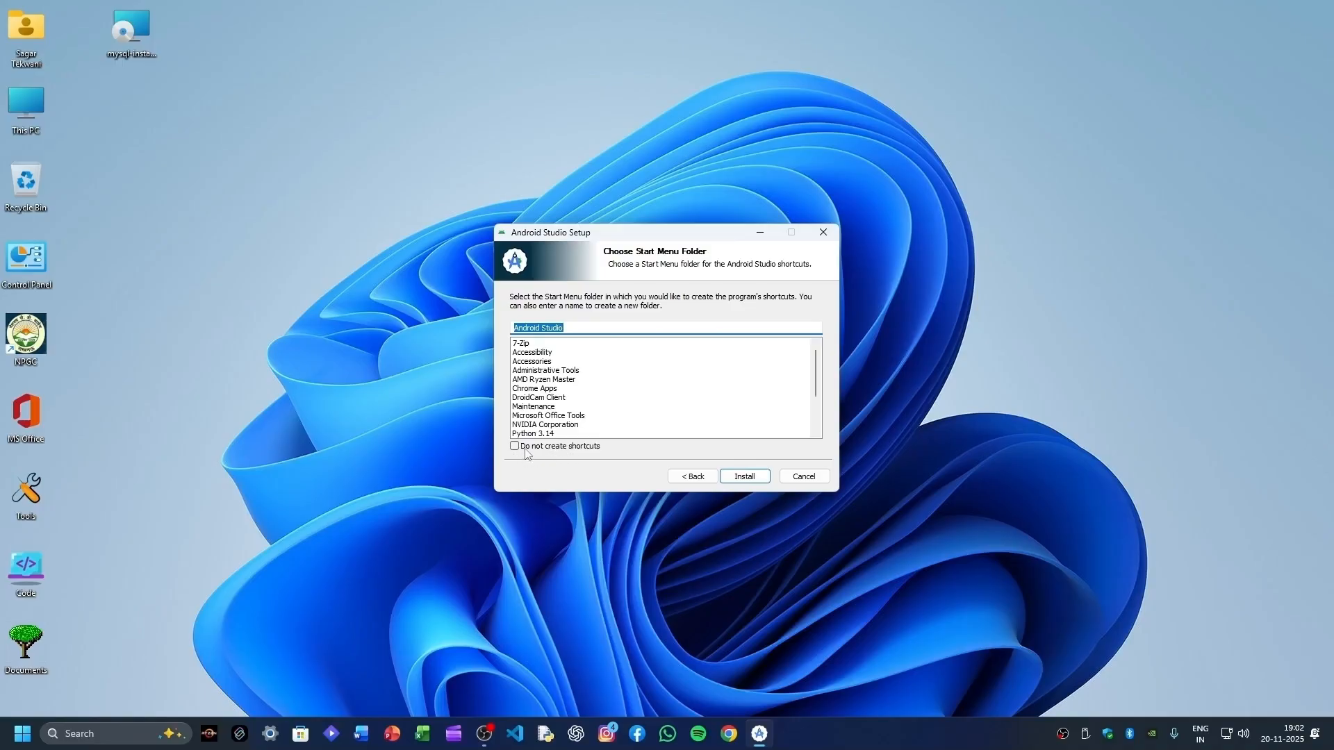
pyautogui.click(746, 484)
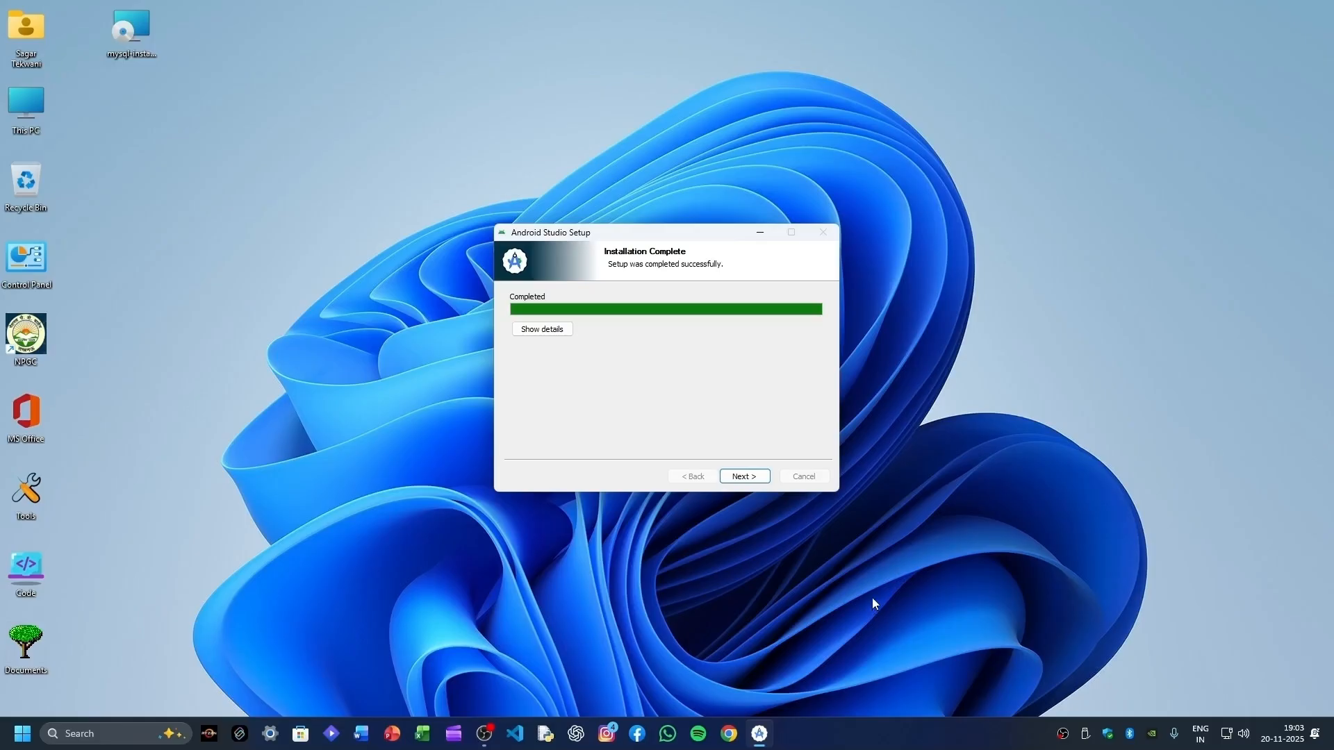
pyautogui.click(744, 477)
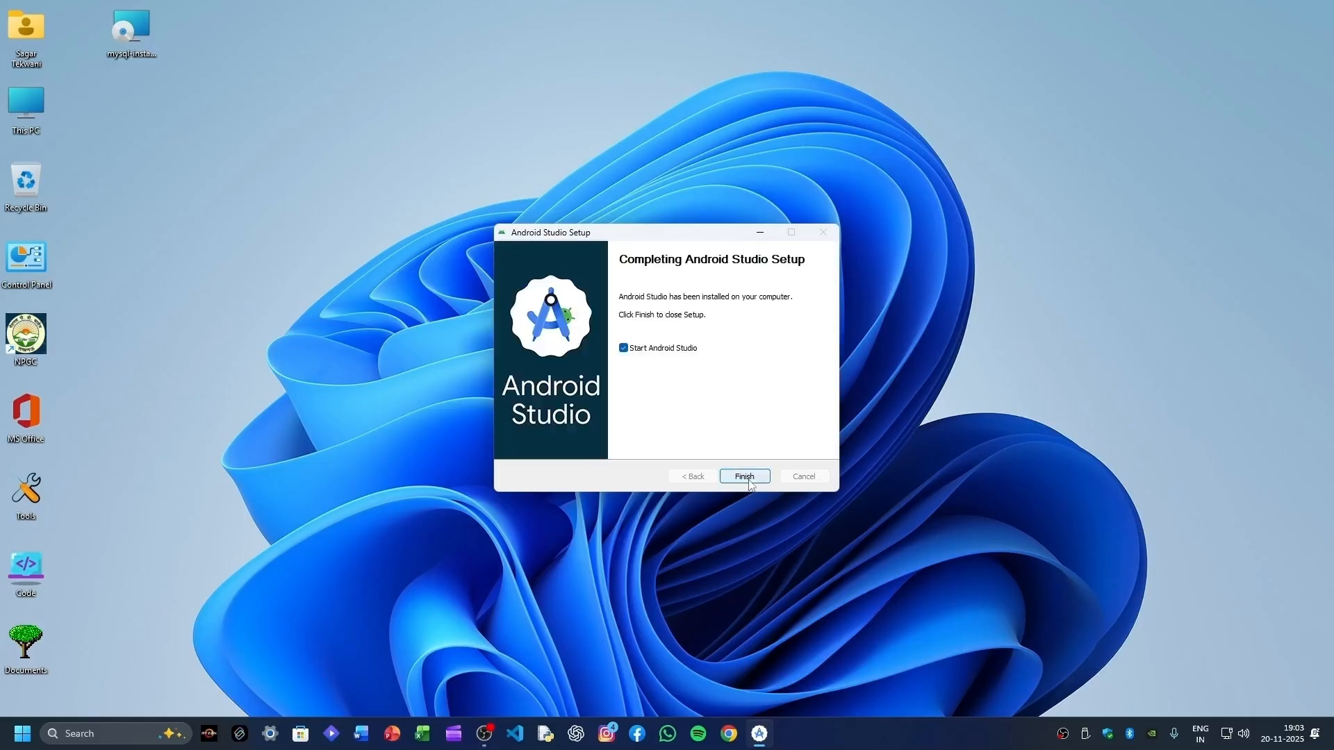
pyautogui.click(744, 477)
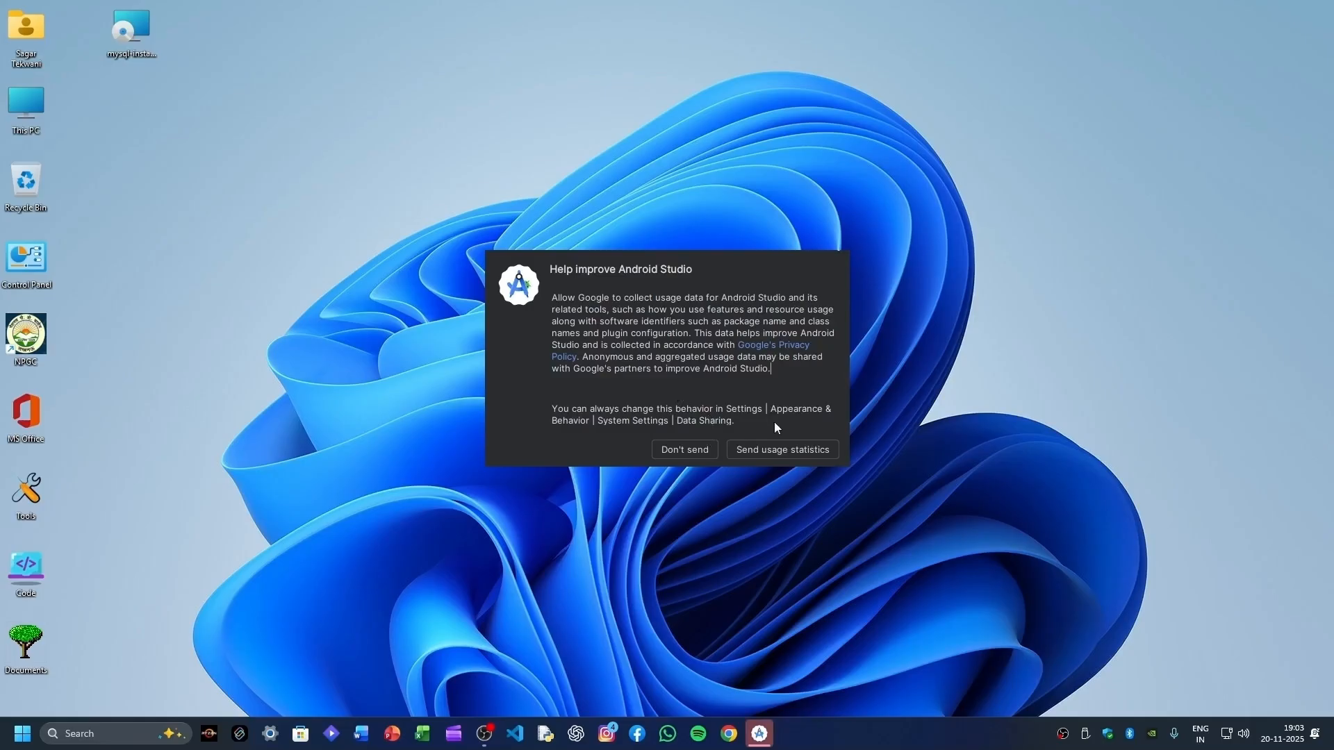
# - Agree to send usage statistics and proceed through the setup wizard with the Standard install type
pyautogui.click(784, 455)
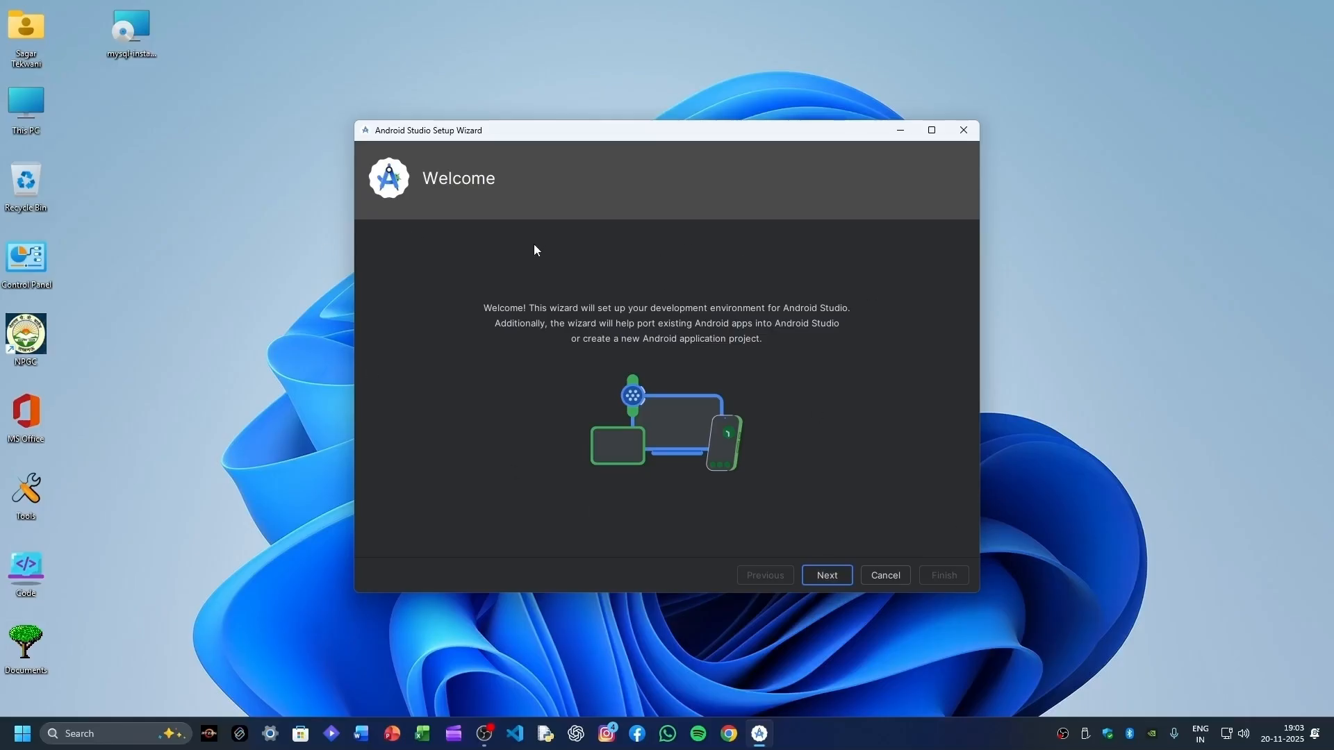
pyautogui.click(931, 130)
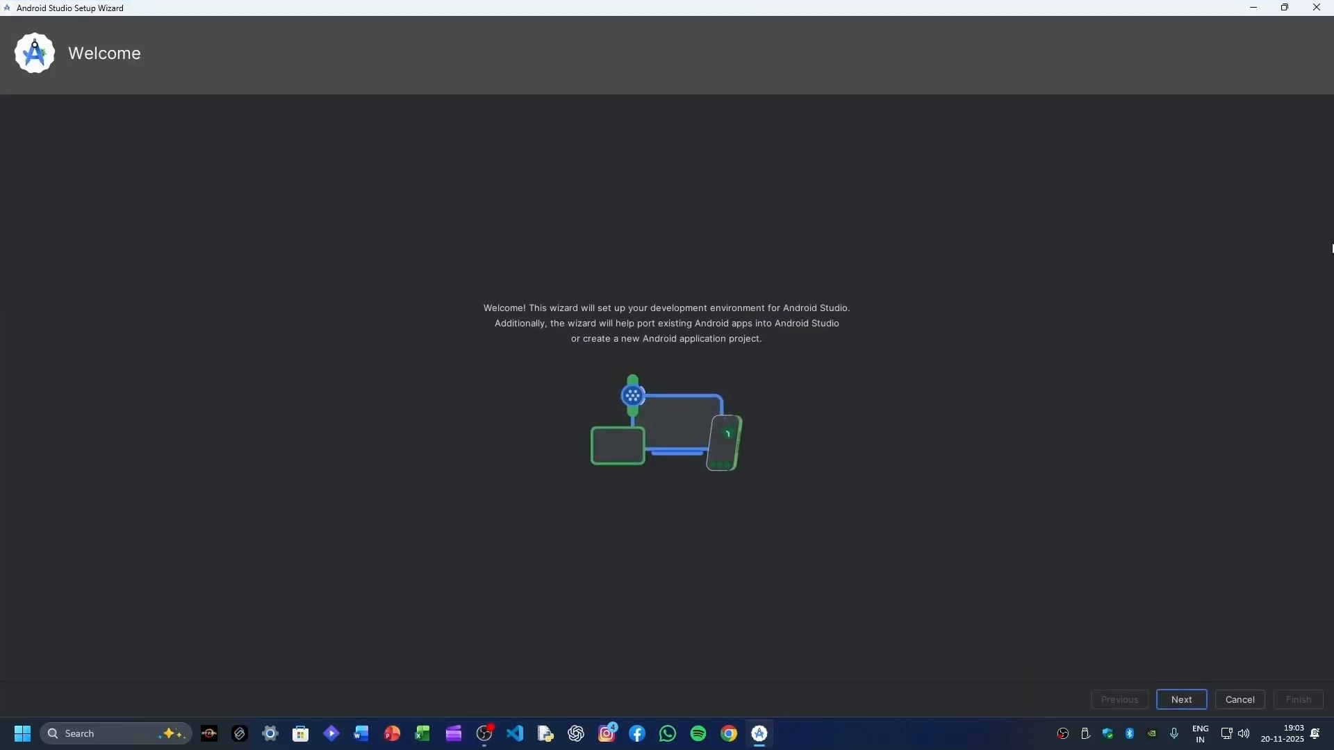
pyautogui.click(1193, 703)
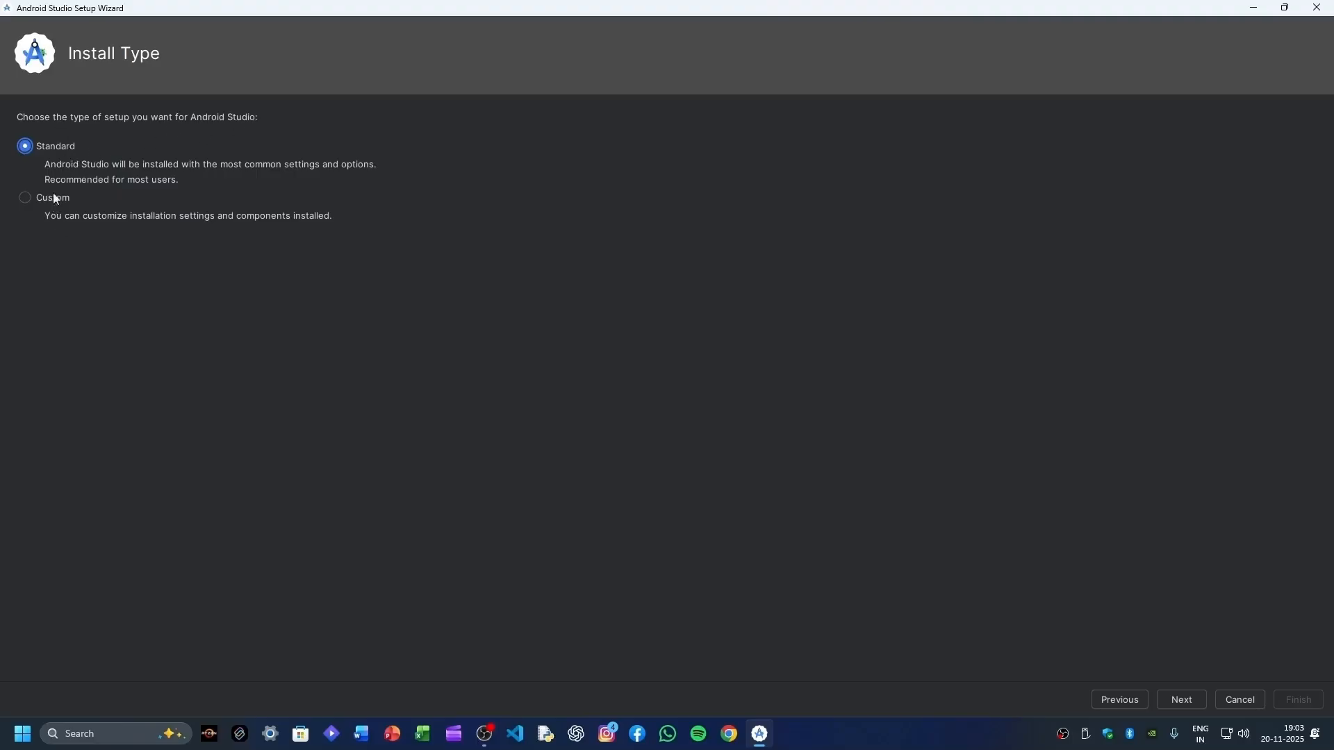
pyautogui.click(1190, 708)
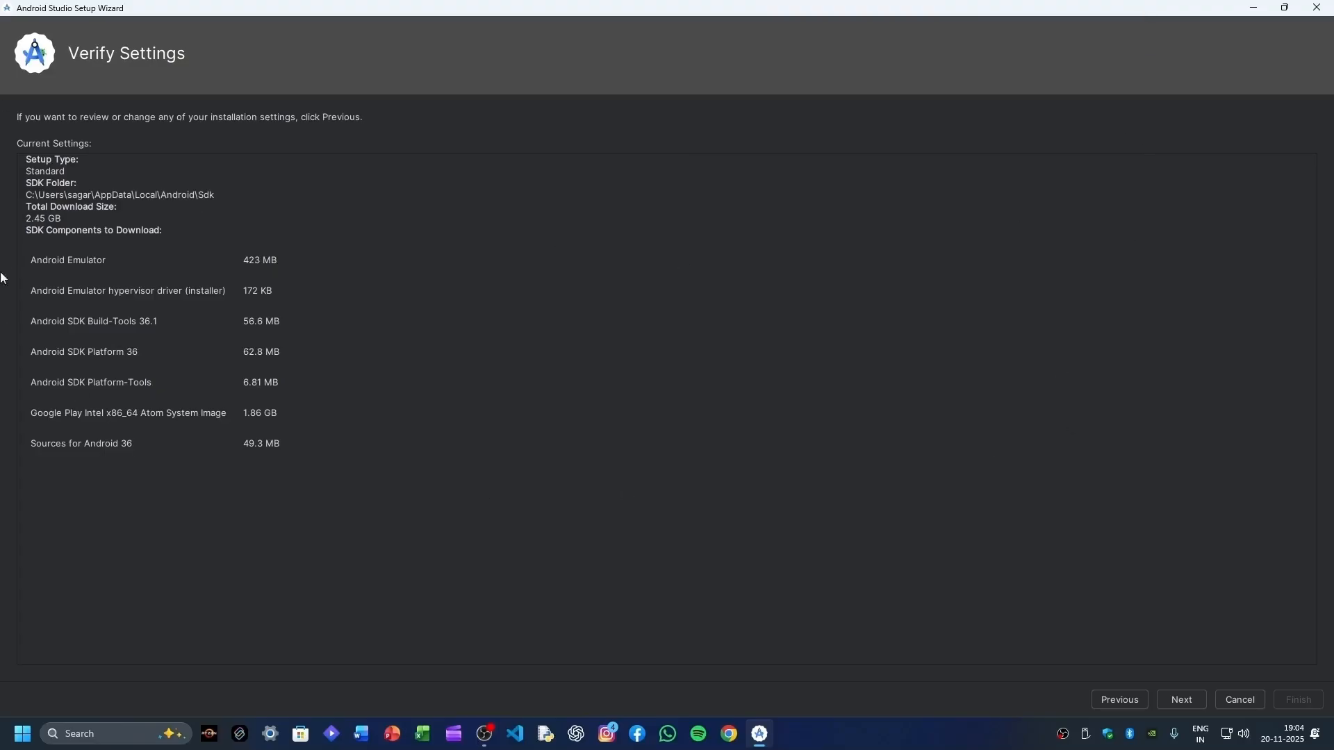
pyautogui.click(1171, 704)
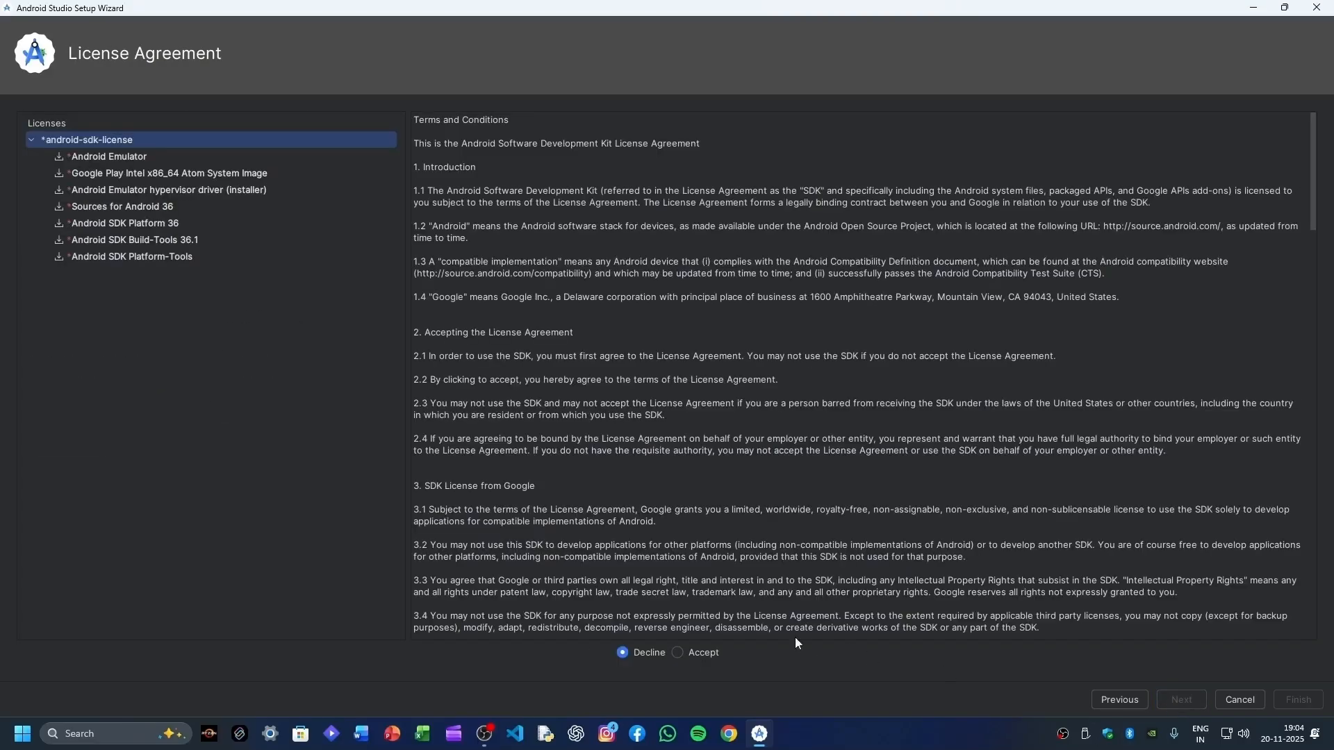
# - Accept the SDK licences, download the components, finish the wizard, and maximize the Welcome window
pyautogui.click(679, 652)
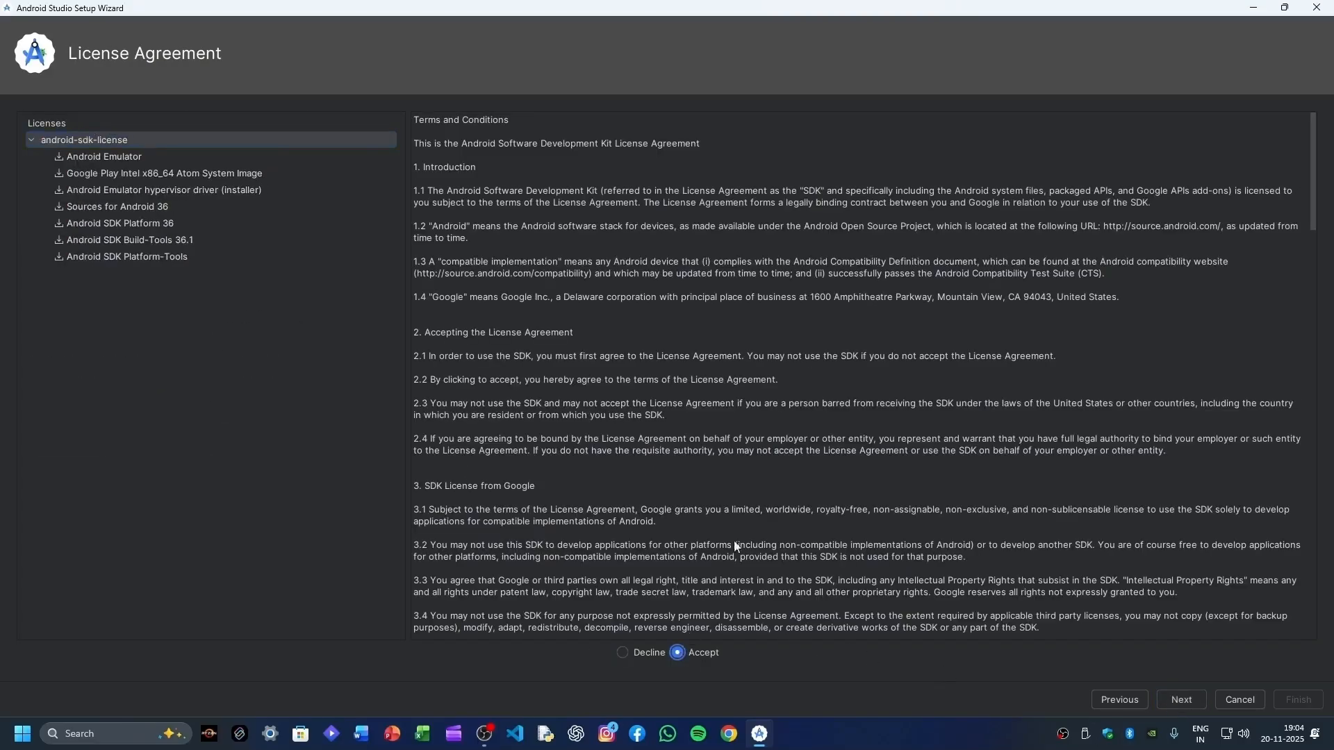
pyautogui.click(1174, 700)
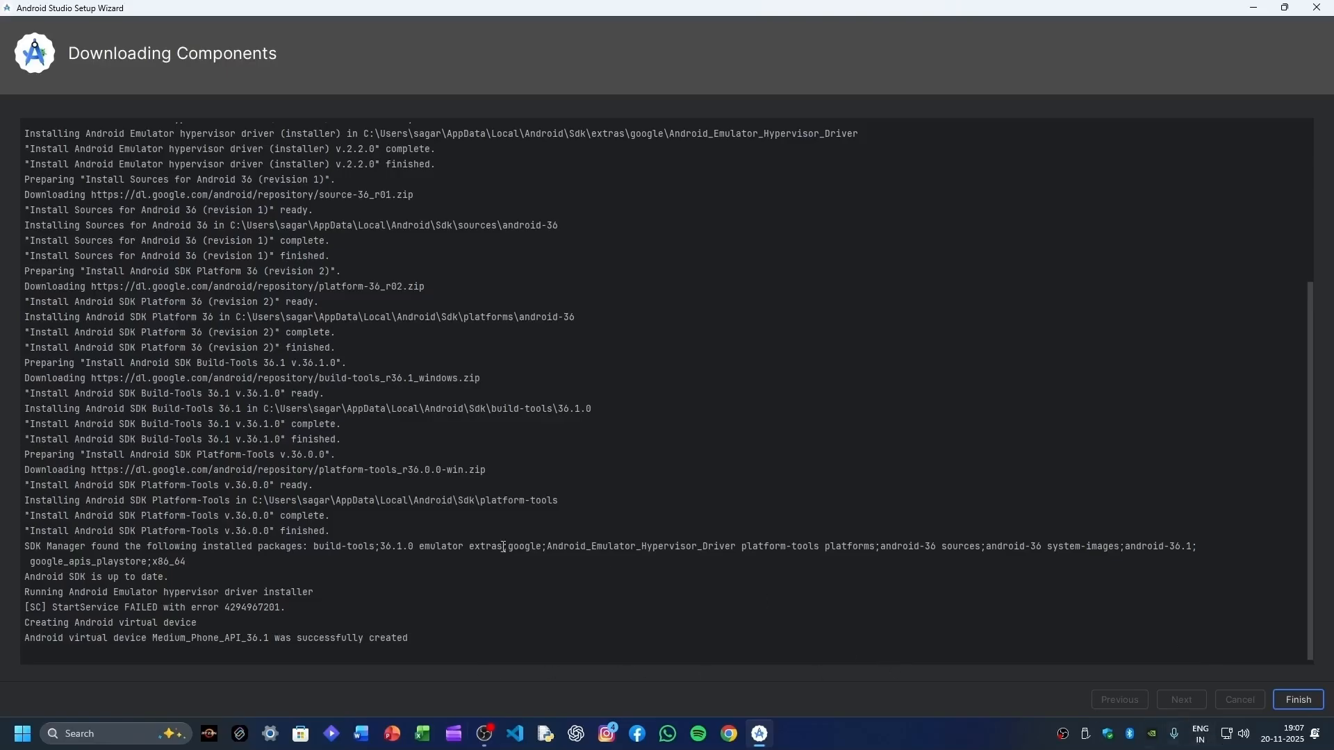
pyautogui.click(1299, 700)
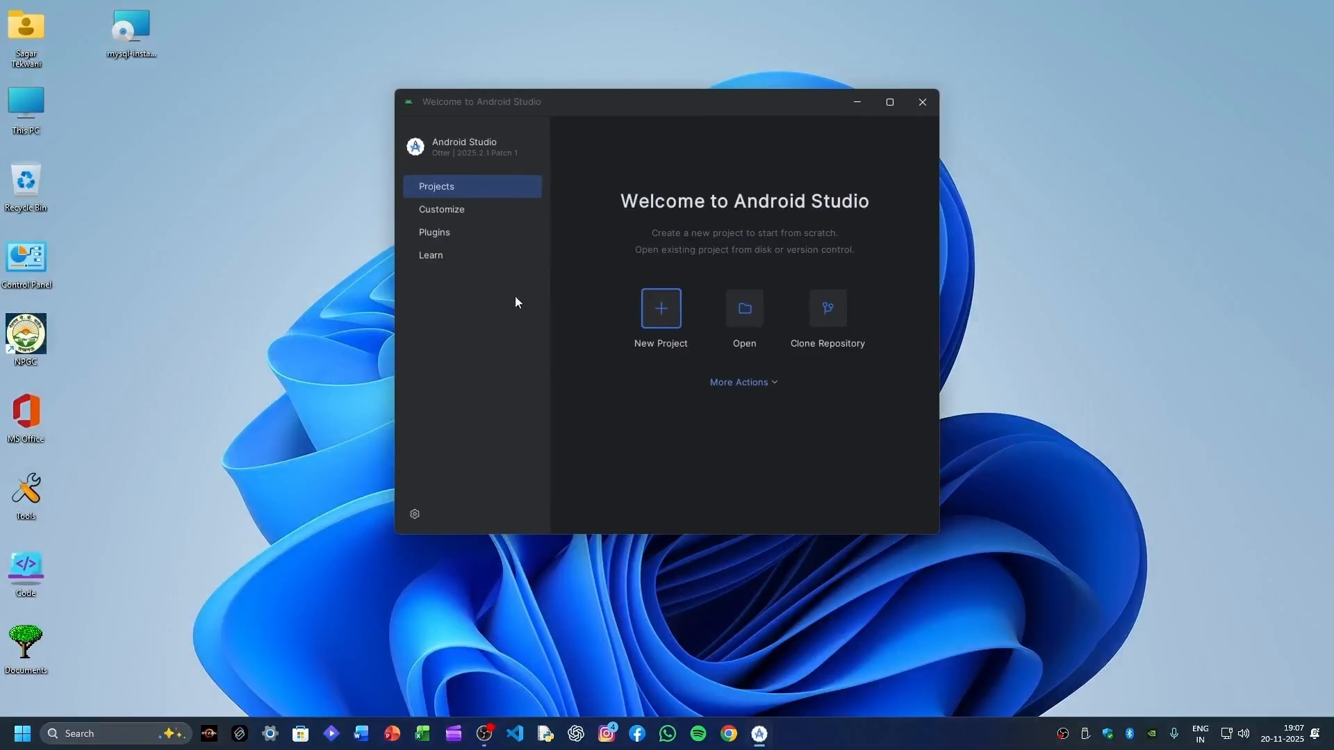
pyautogui.click(890, 102)
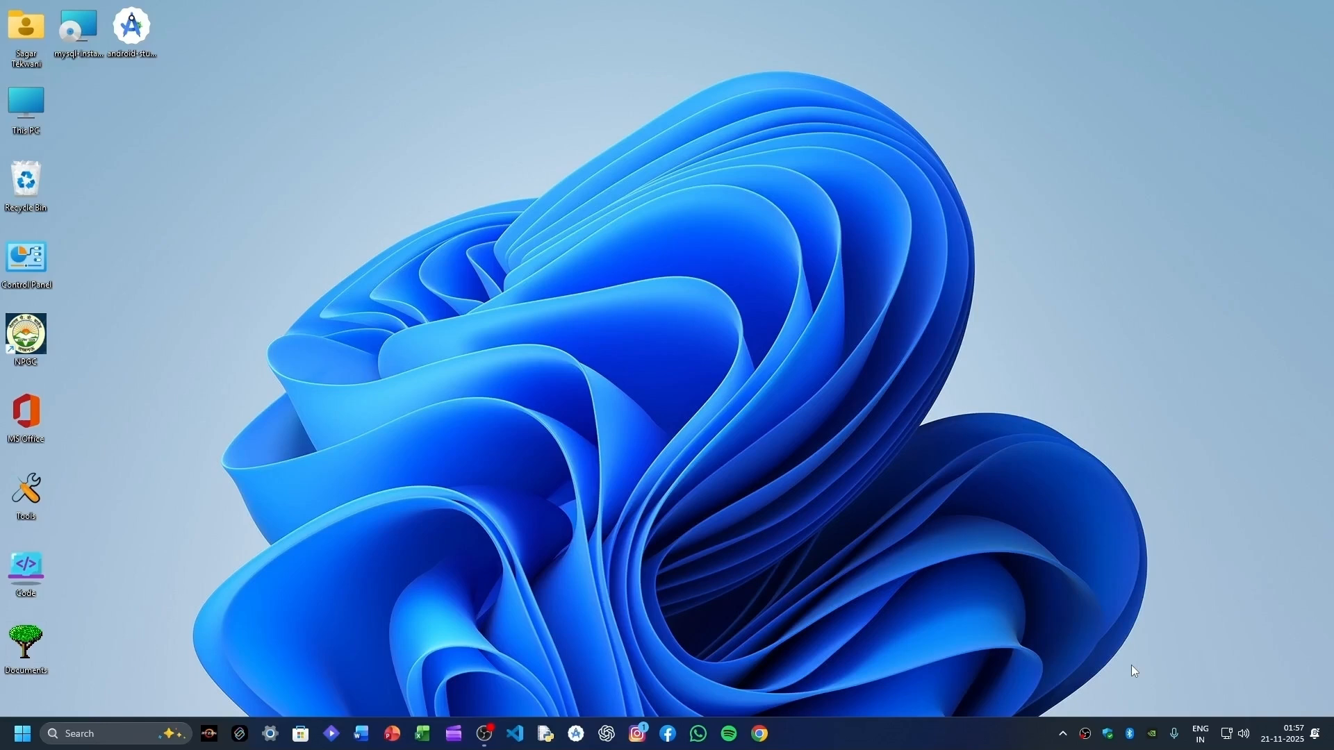
# - Move the mysql-installer icon to mid-desktop and launch MySQL Installer
pyautogui.moveTo(72, 35); pyautogui.dragTo(469, 202)
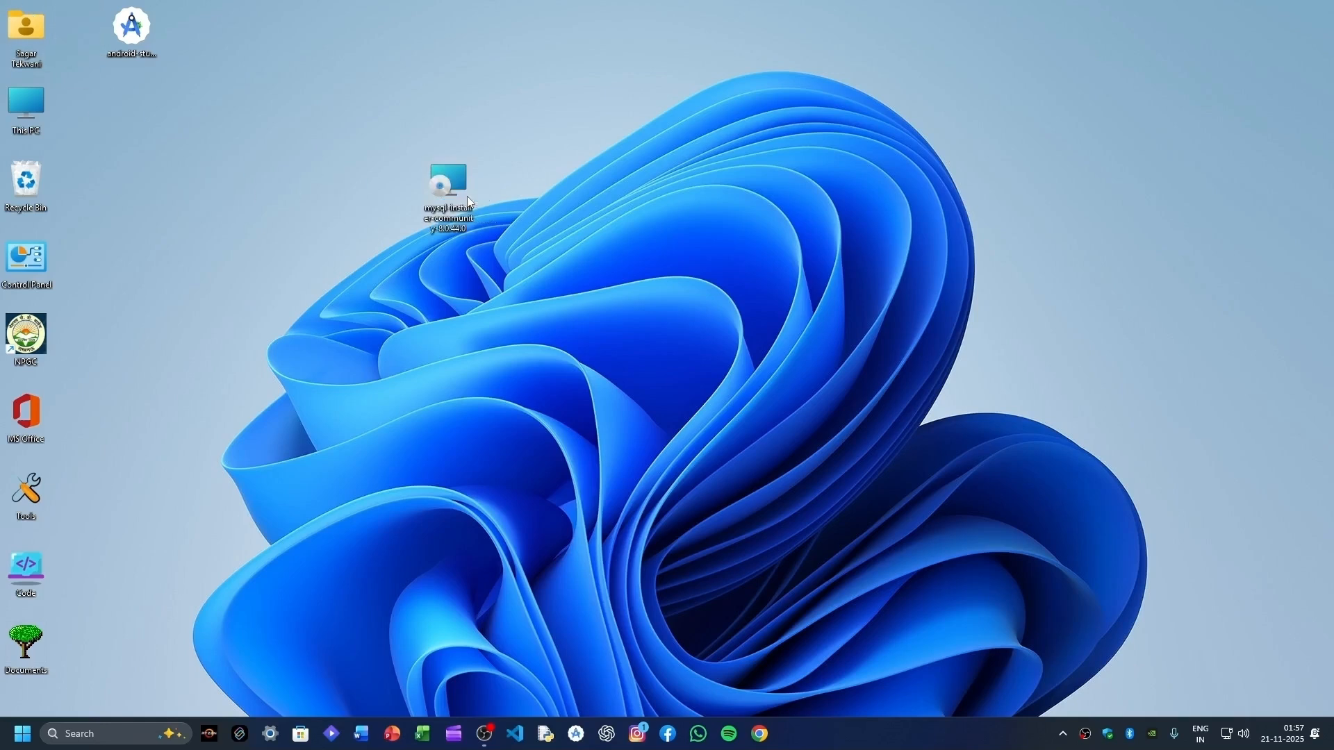
pyautogui.doubleClick(468, 179)
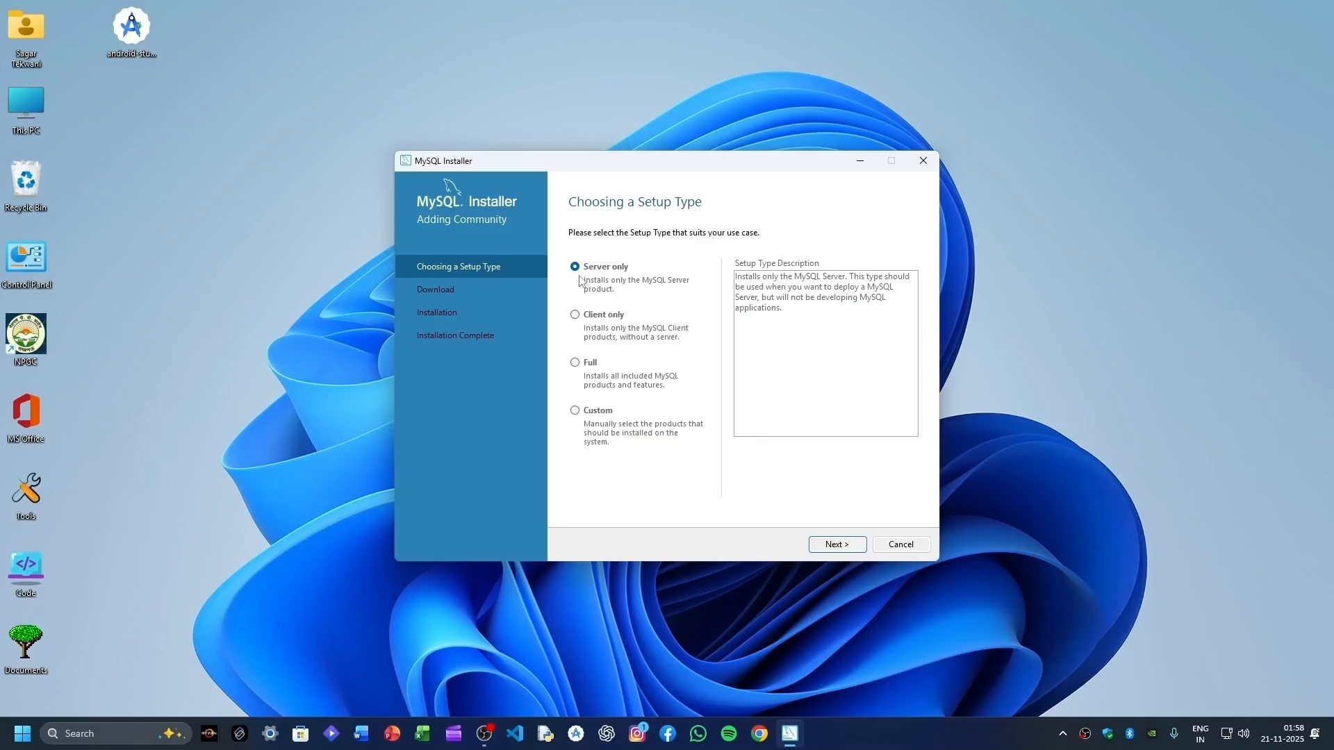
# - Choose the Full setup type and install all six MySQL 8.0.44 products through to Product Configuration
pyautogui.click(575, 362)
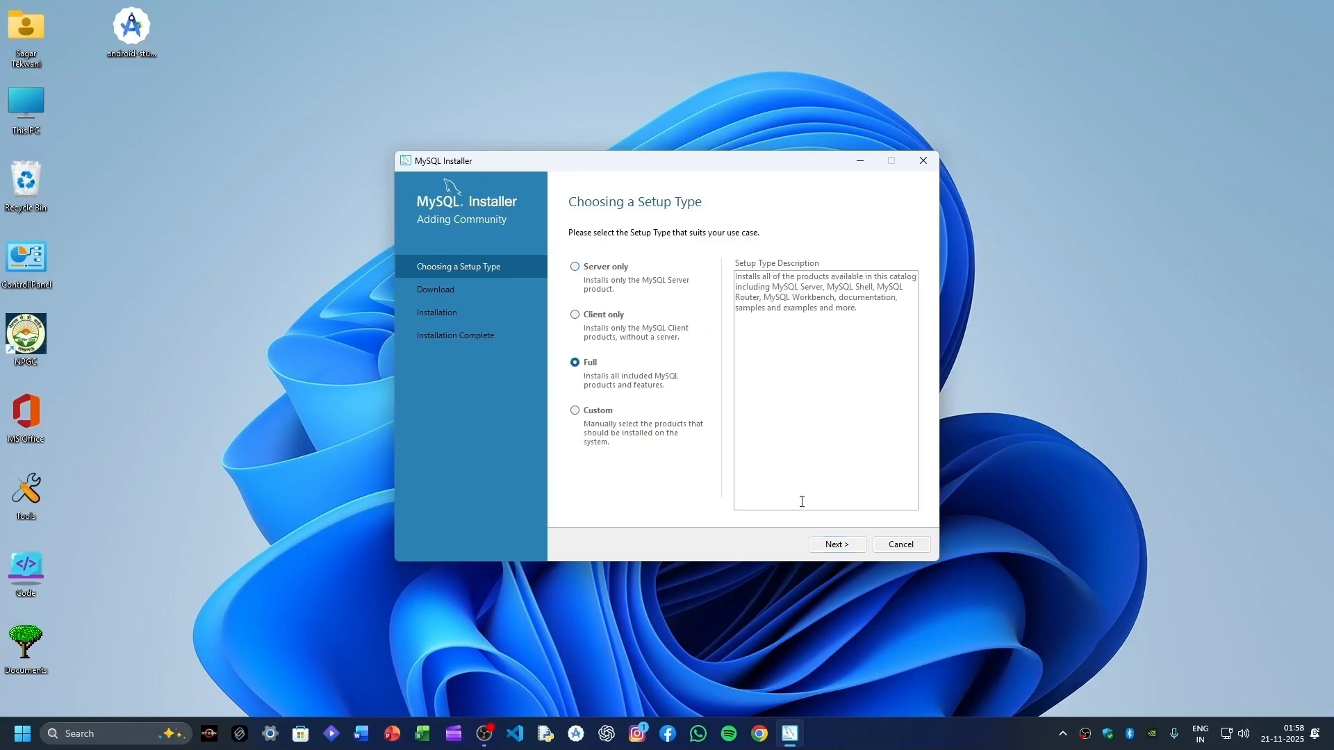
pyautogui.click(836, 545)
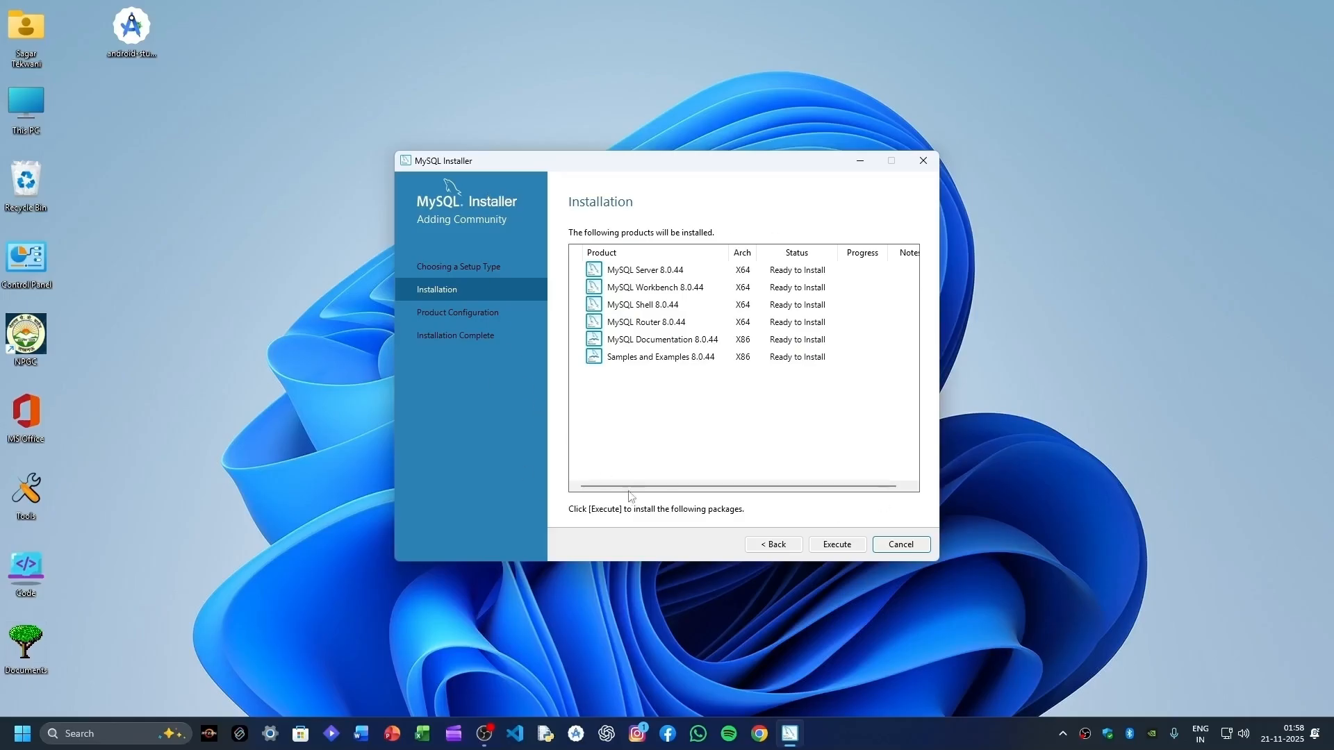
pyautogui.click(840, 546)
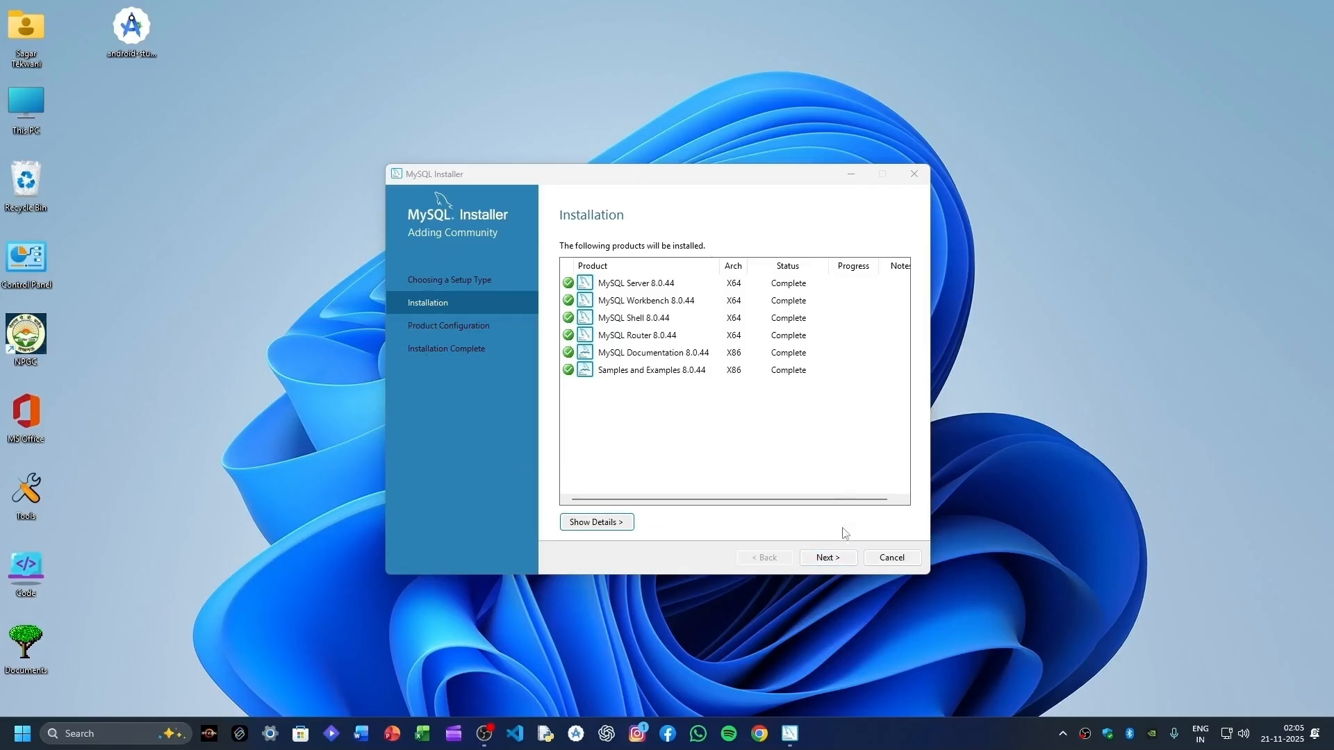
pyautogui.click(838, 560)
pyautogui.click(827, 558)
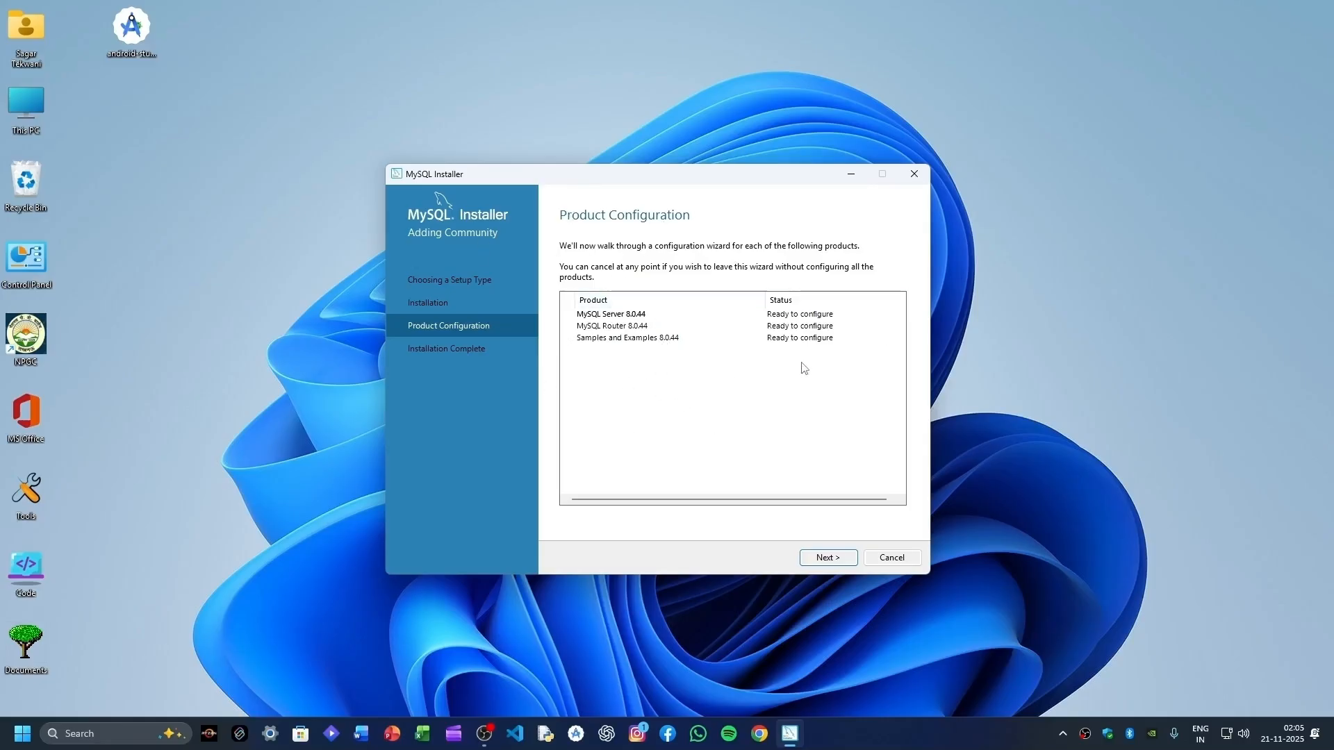
# - Keep default networking and strong password encryption, and enter and repeat the root password
pyautogui.click(836, 561)
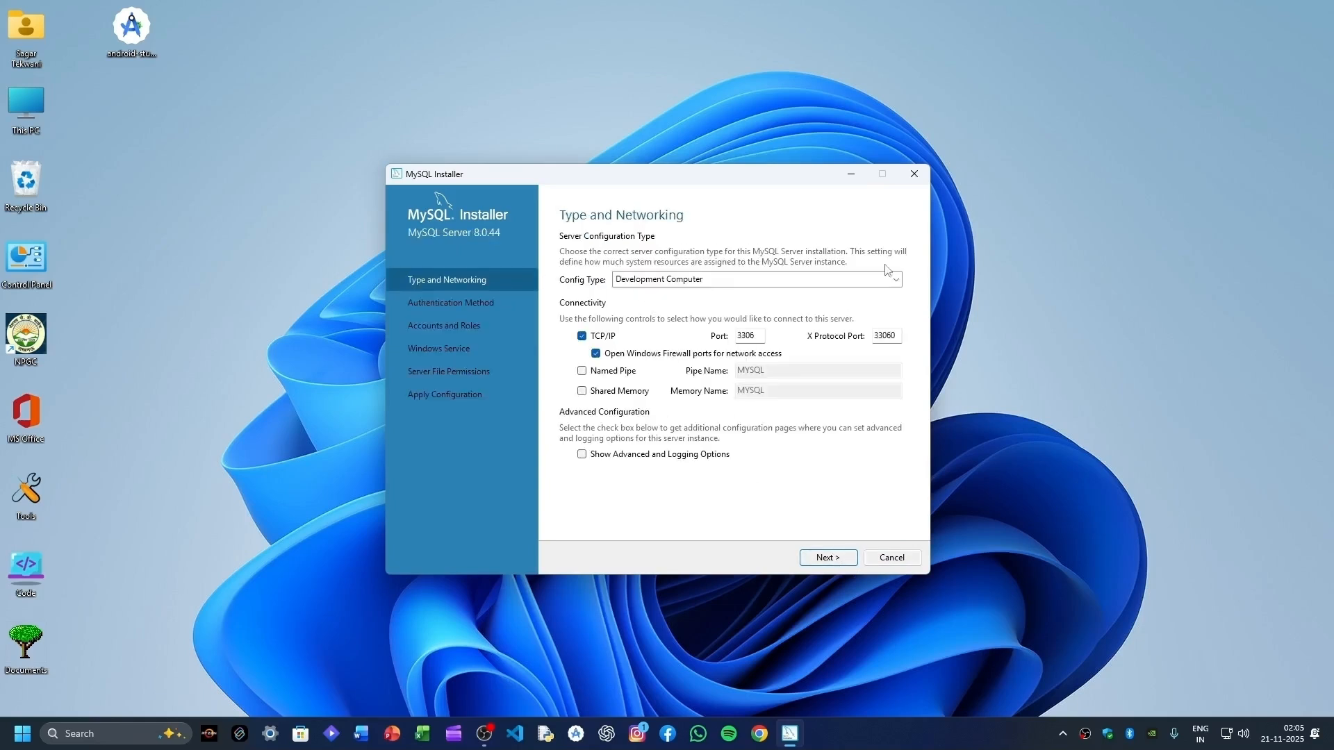
pyautogui.click(830, 560)
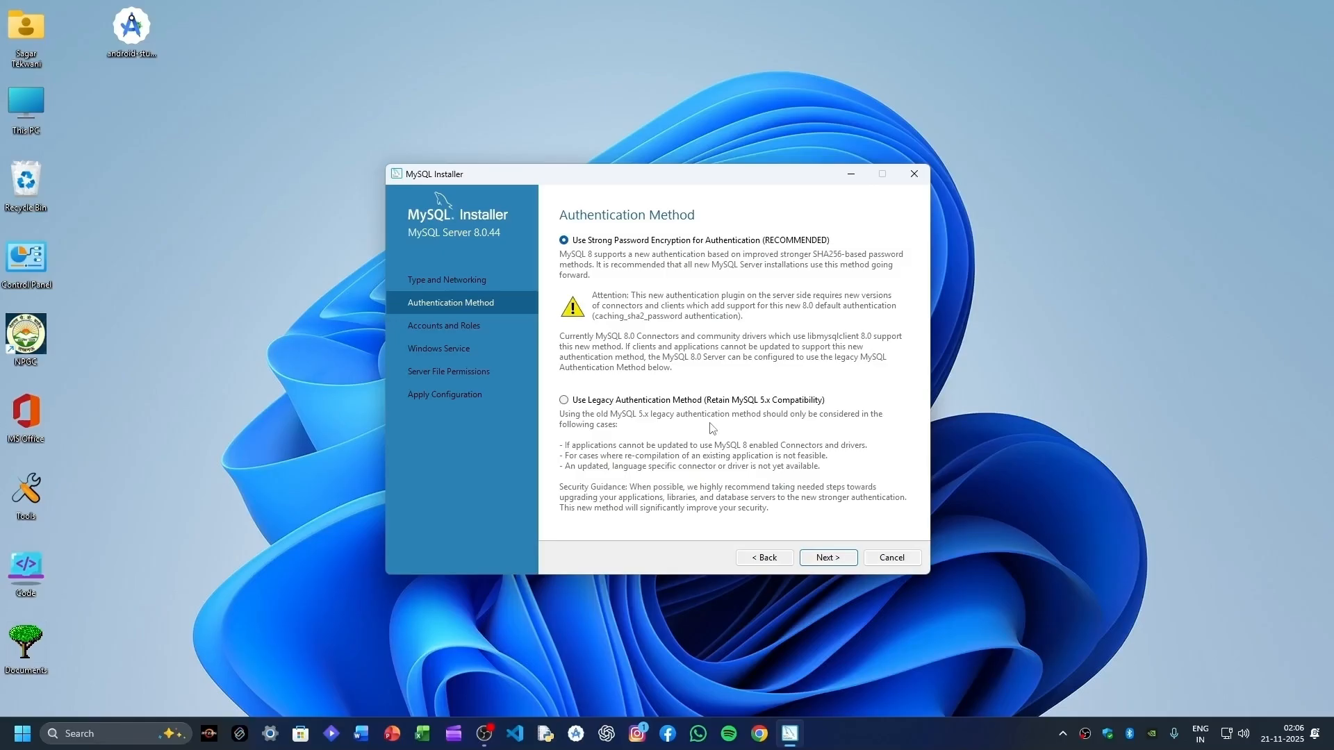
pyautogui.click(837, 562)
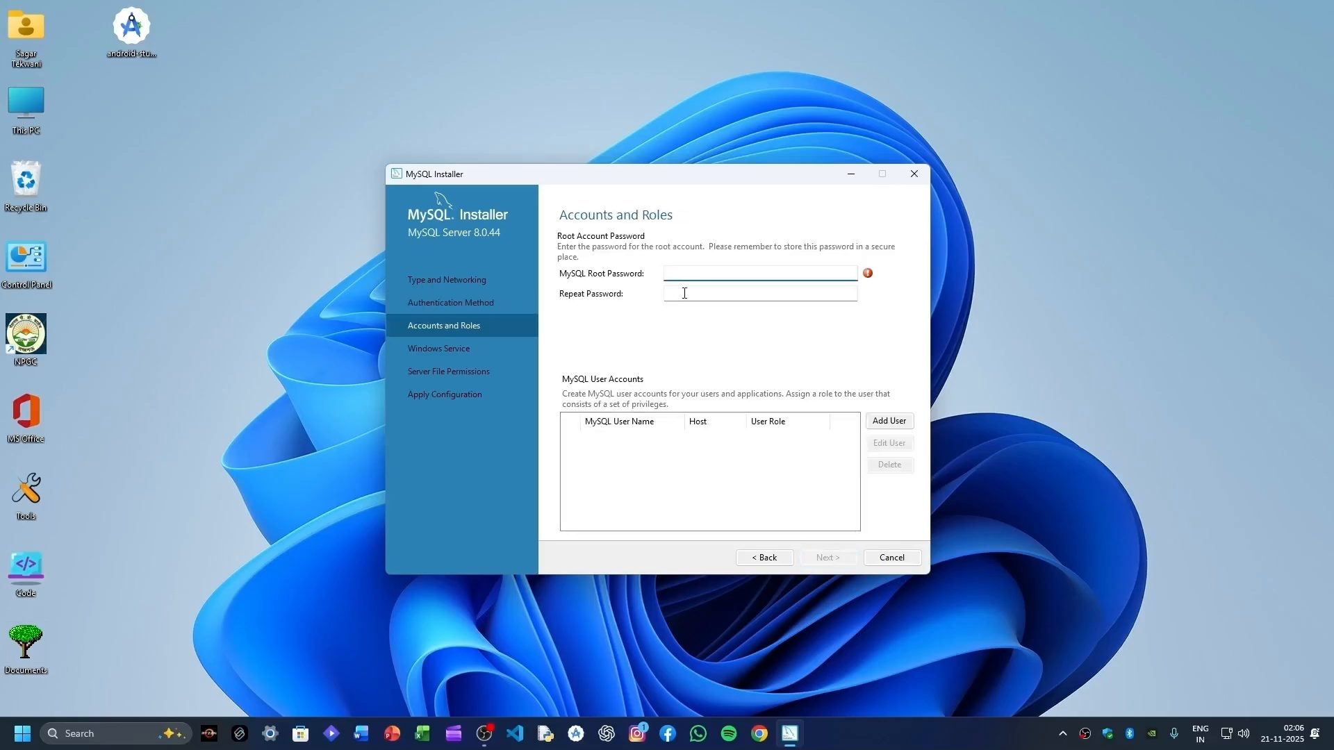
pyautogui.write('123')
pyautogui.click(684, 293)
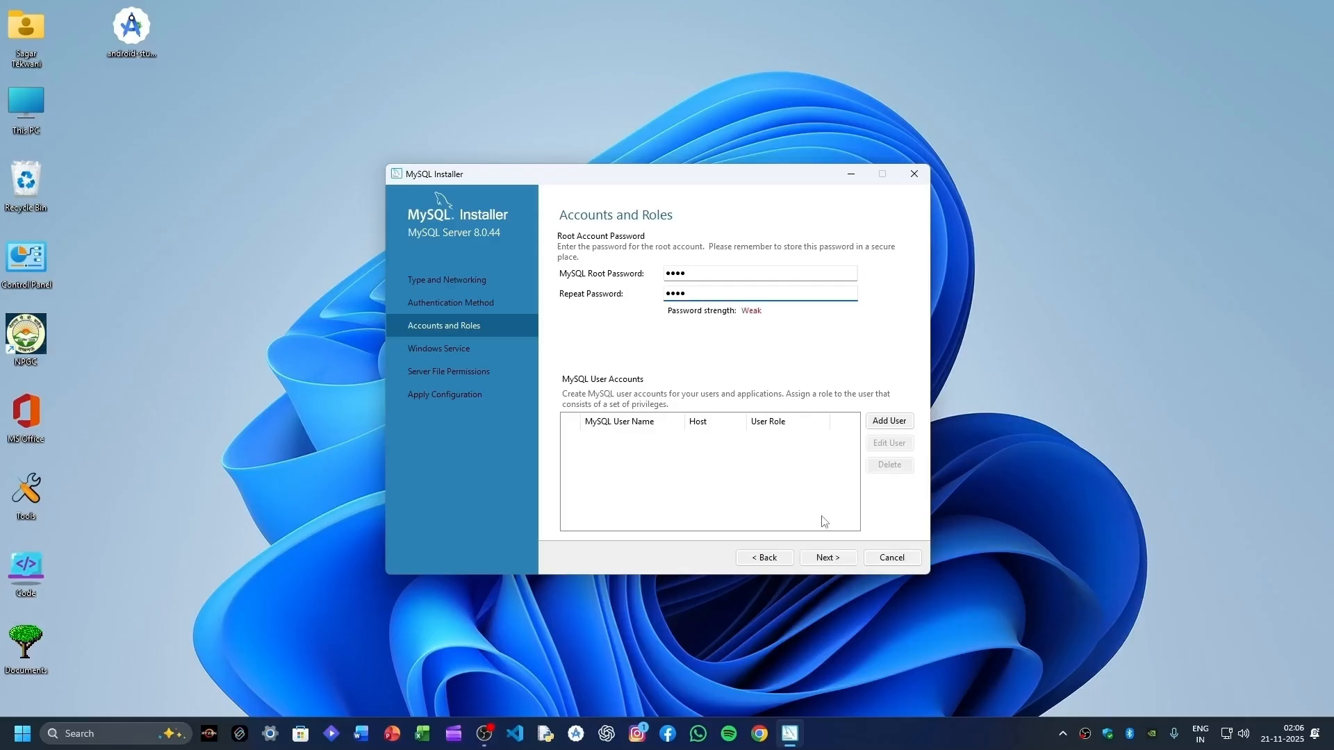
pyautogui.click(834, 560)
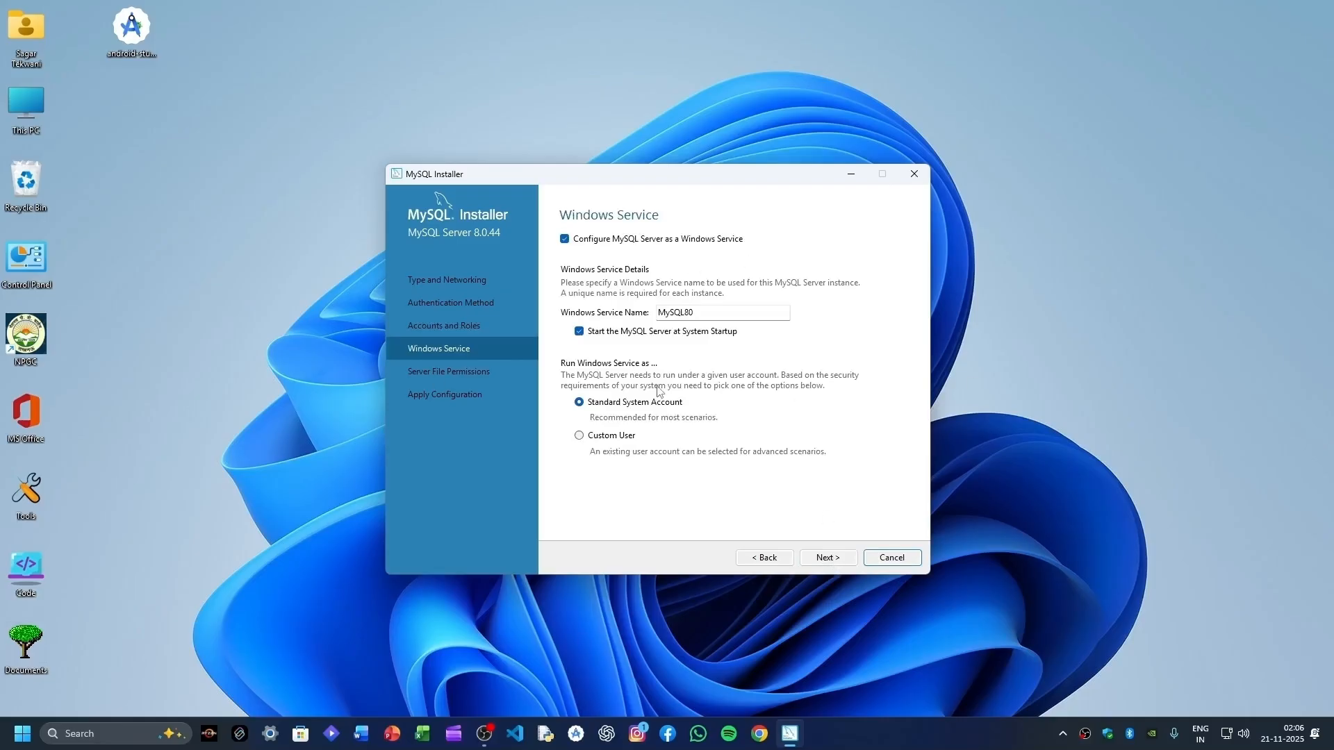
# - Keep the MySQL80 service and default permissions, apply the server configuration, and finish
pyautogui.click(820, 557)
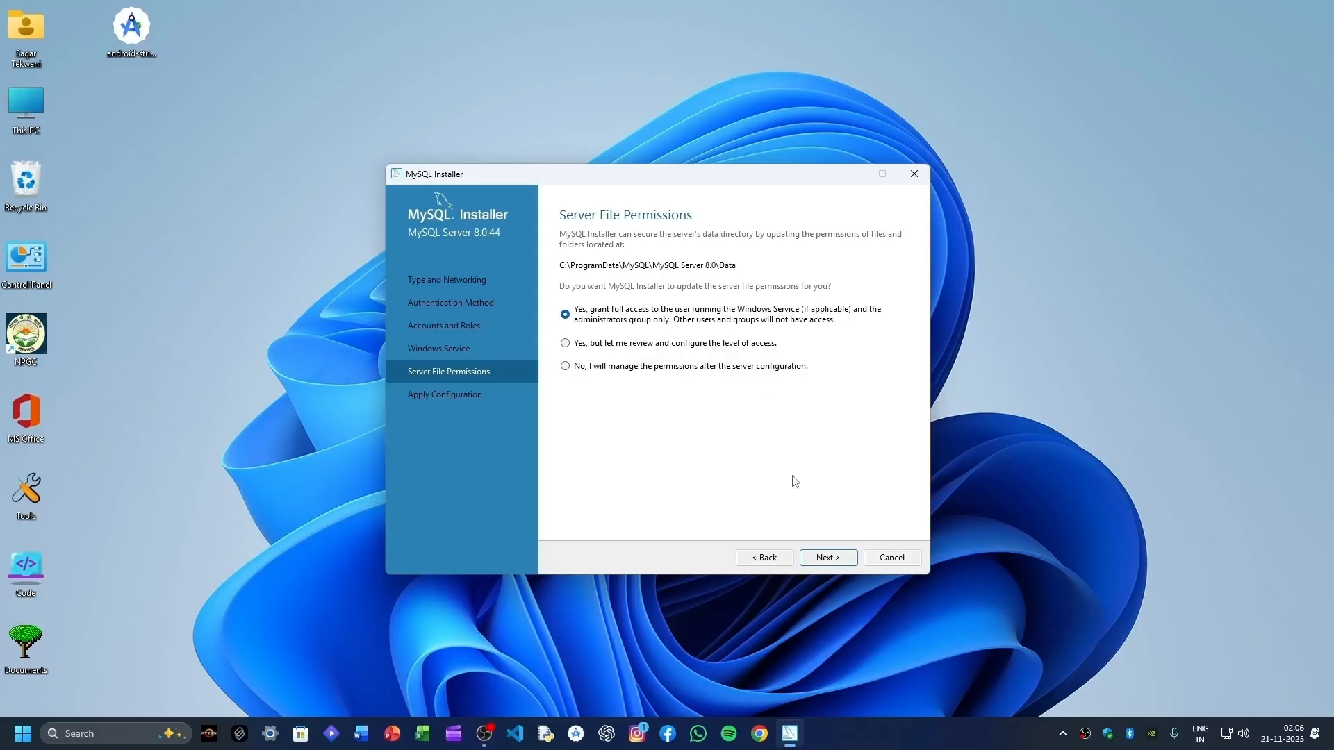
pyautogui.click(839, 561)
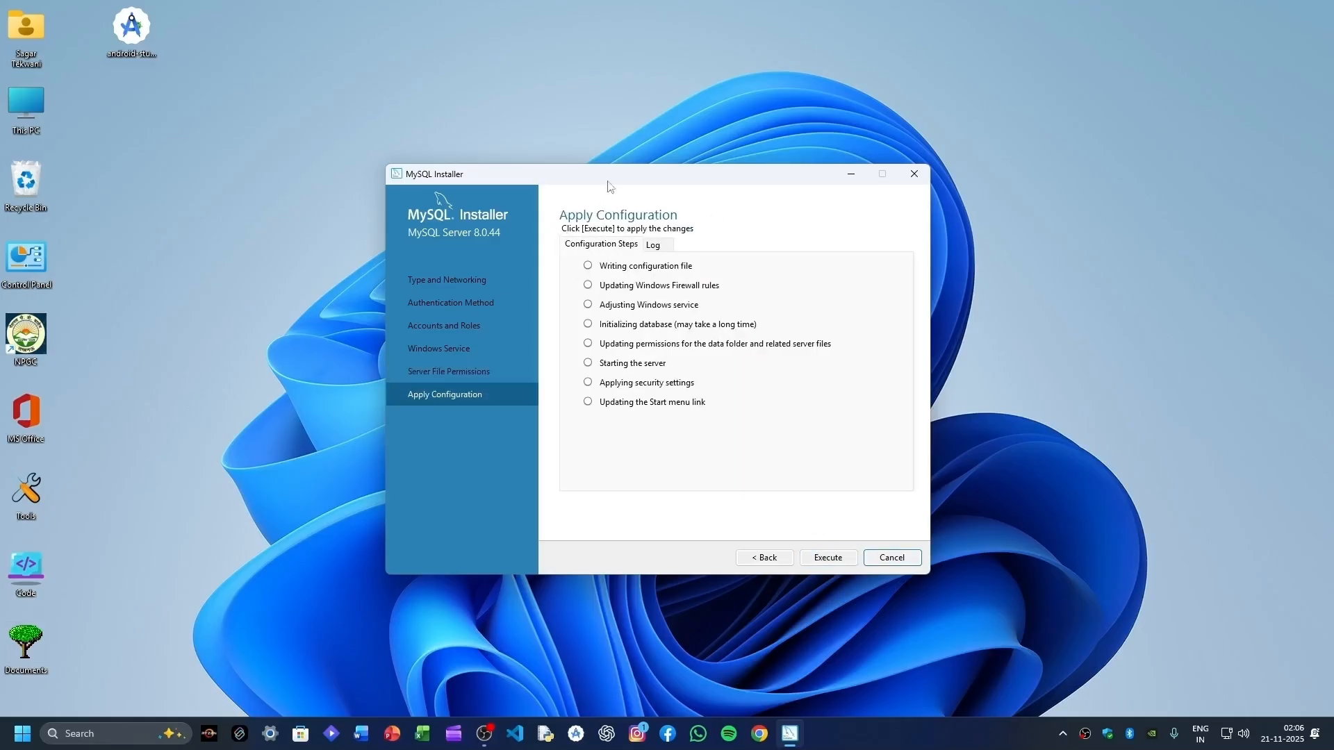
pyautogui.click(820, 564)
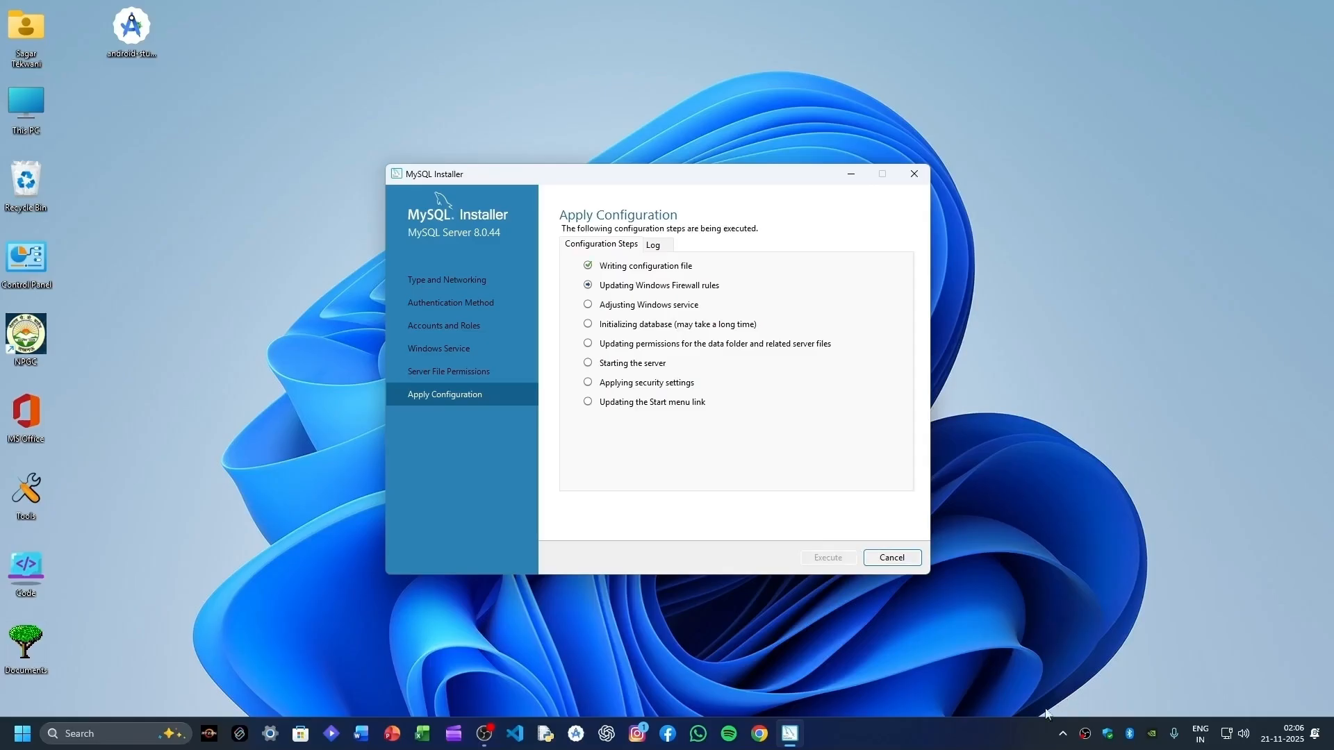
pyautogui.rightClick(1088, 735)
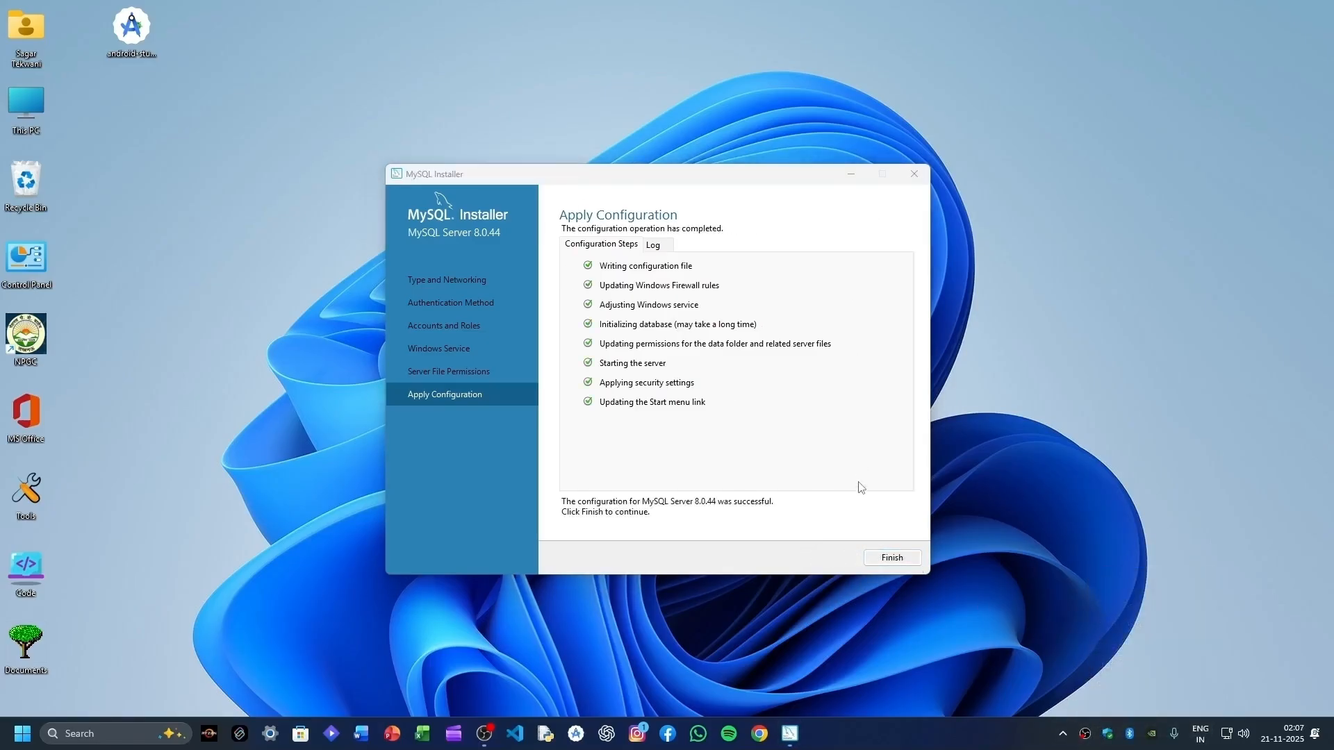
pyautogui.click(888, 563)
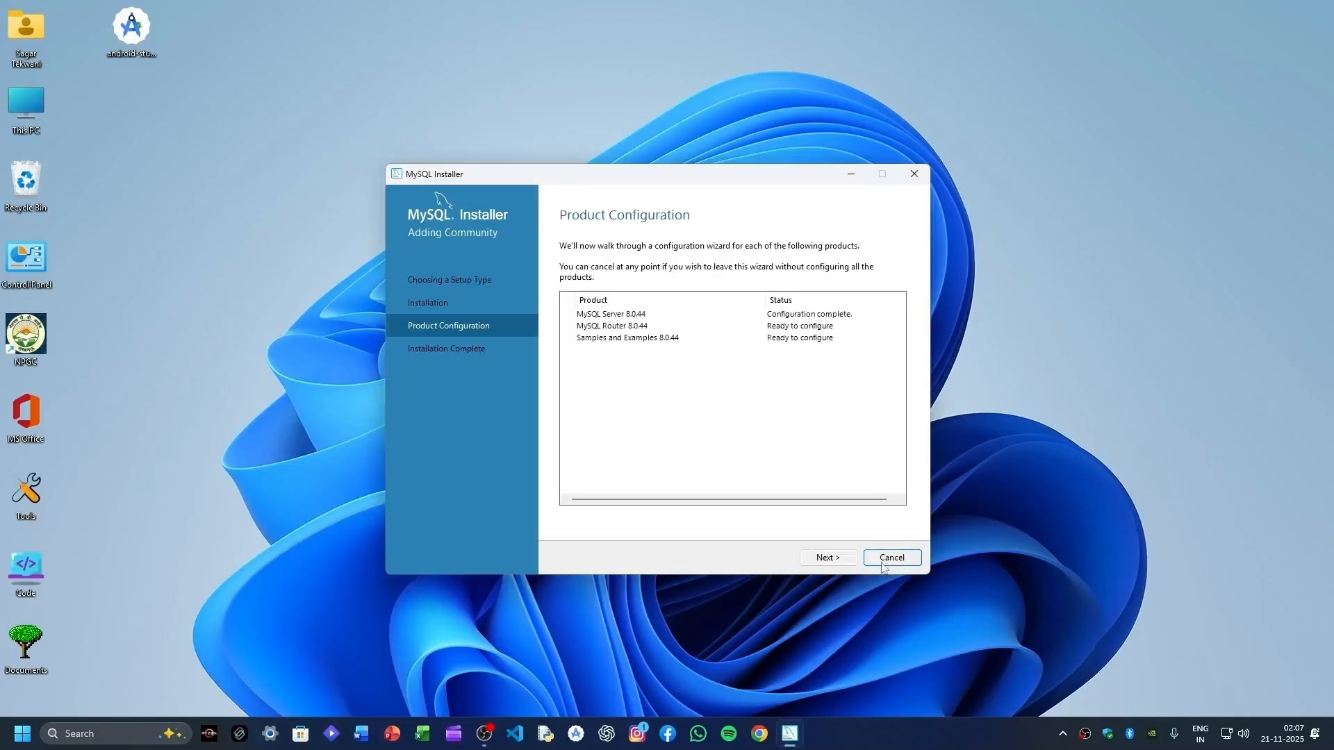
# - Finish MySQL Router configuration with InnoDB Cluster bootstrapping left unchecked
pyautogui.click(827, 557)
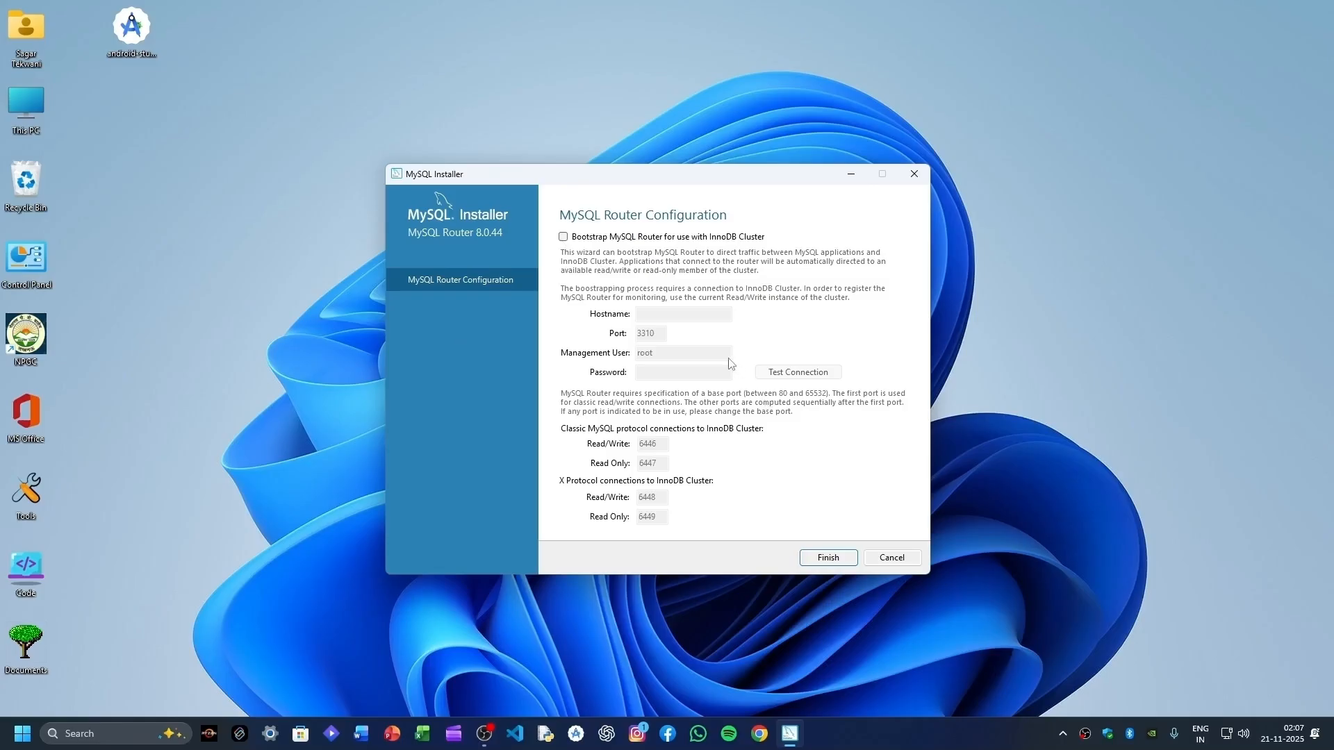
pyautogui.click(562, 237)
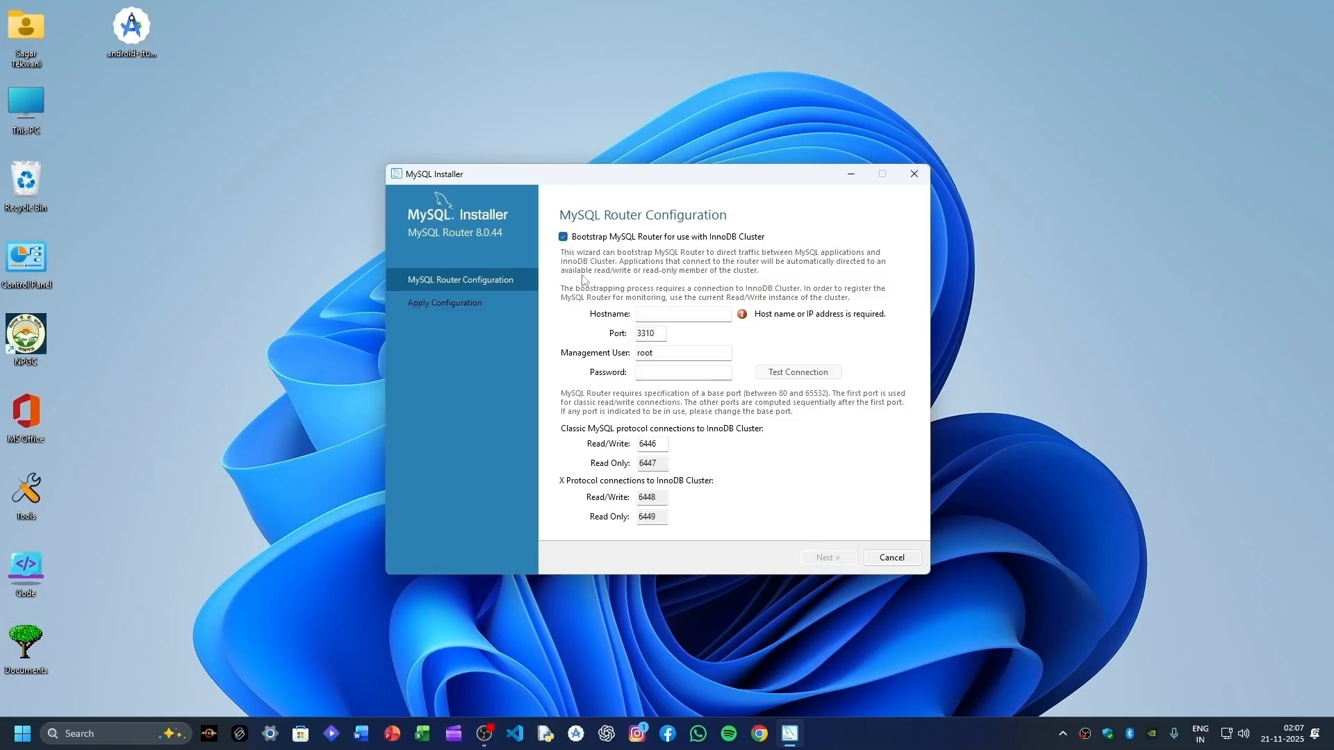
pyautogui.click(687, 372)
pyautogui.click(563, 237)
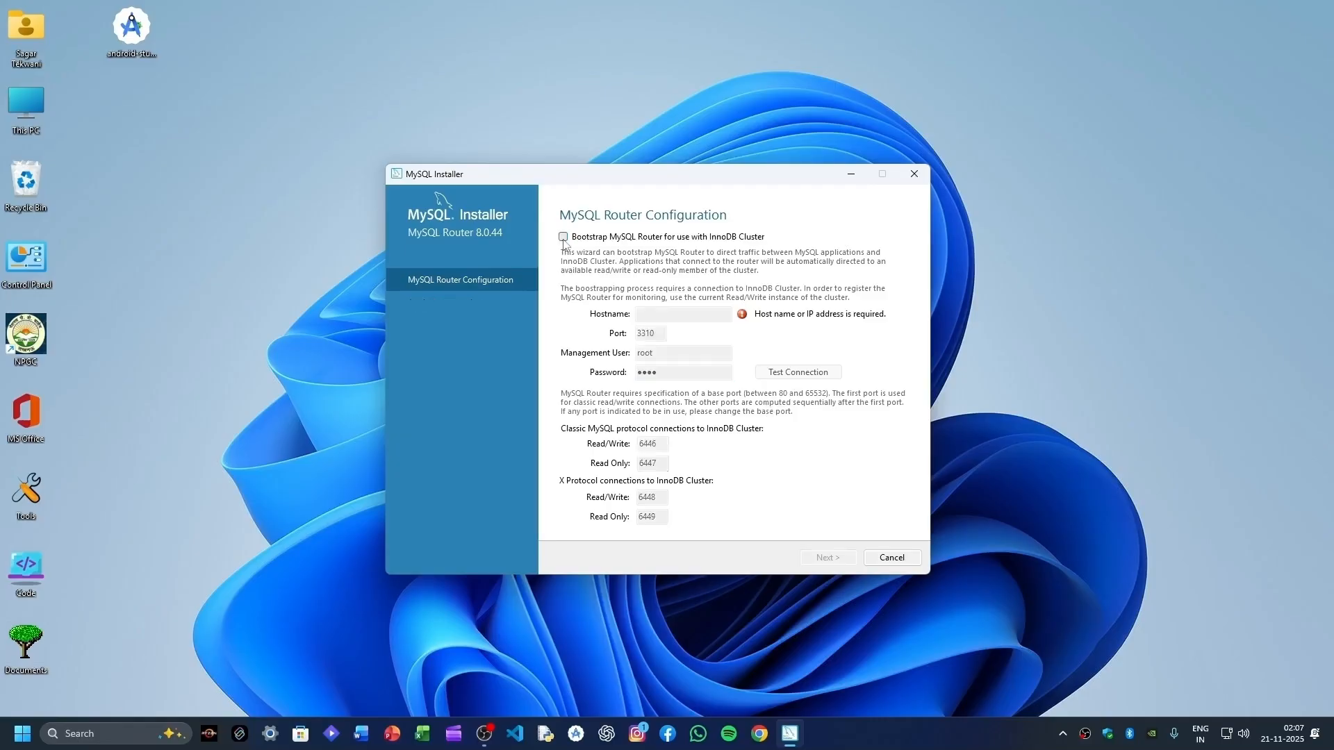
pyautogui.click(826, 556)
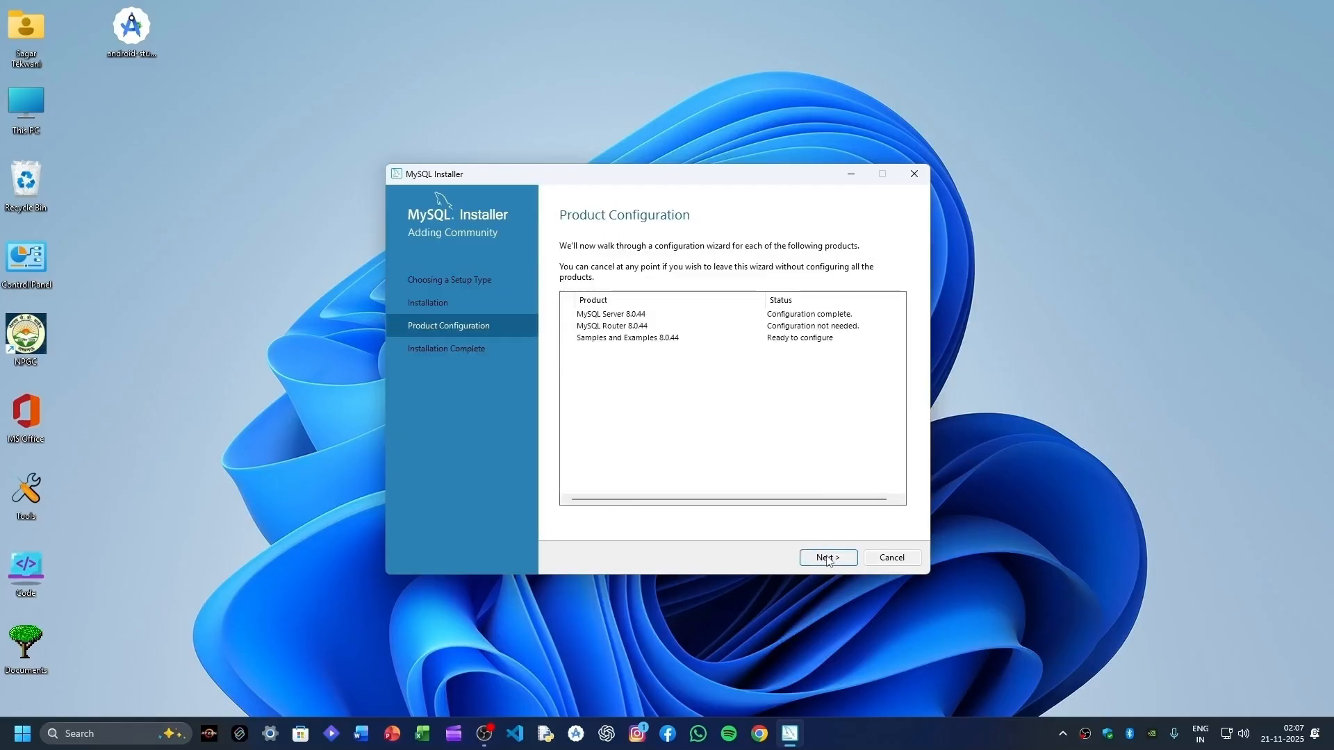
# - Configure Samples and Examples by entering the root password, checking the connection, and executing
pyautogui.click(828, 558)
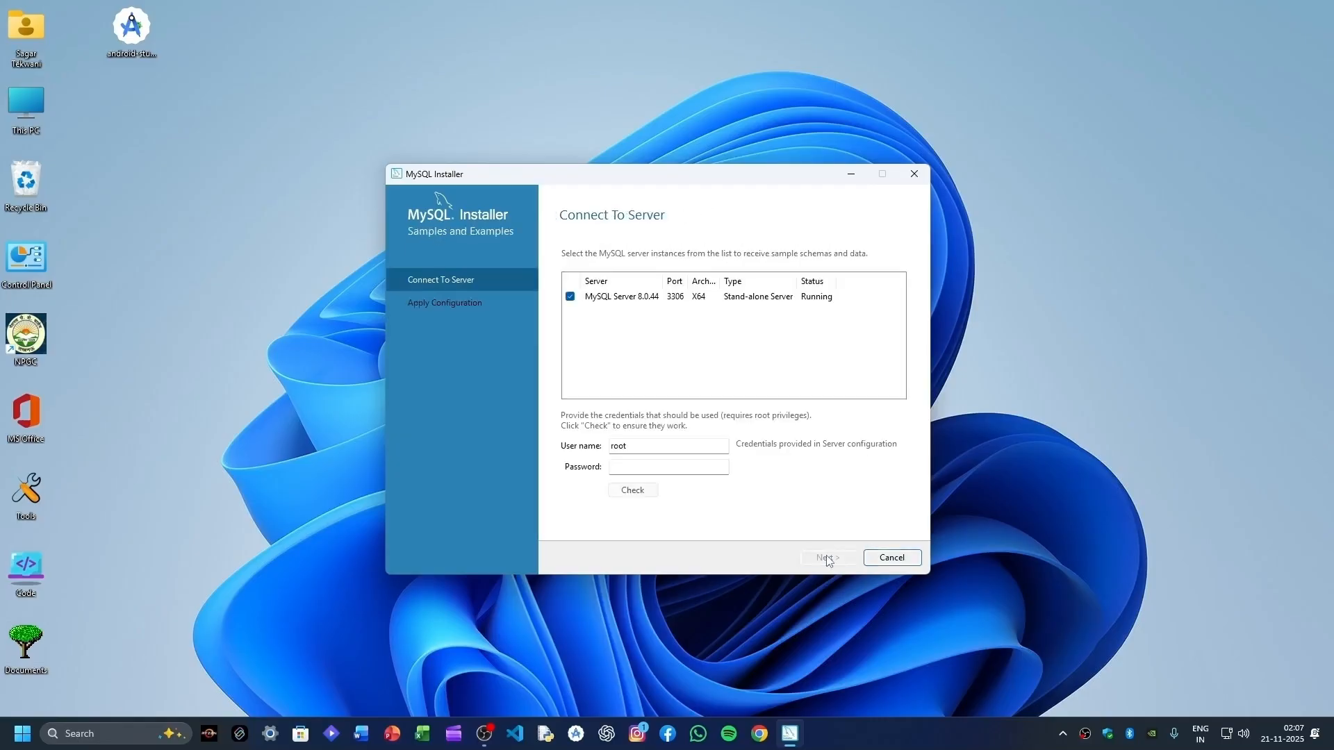
pyautogui.click(662, 469)
pyautogui.write('123')
pyautogui.click(630, 492)
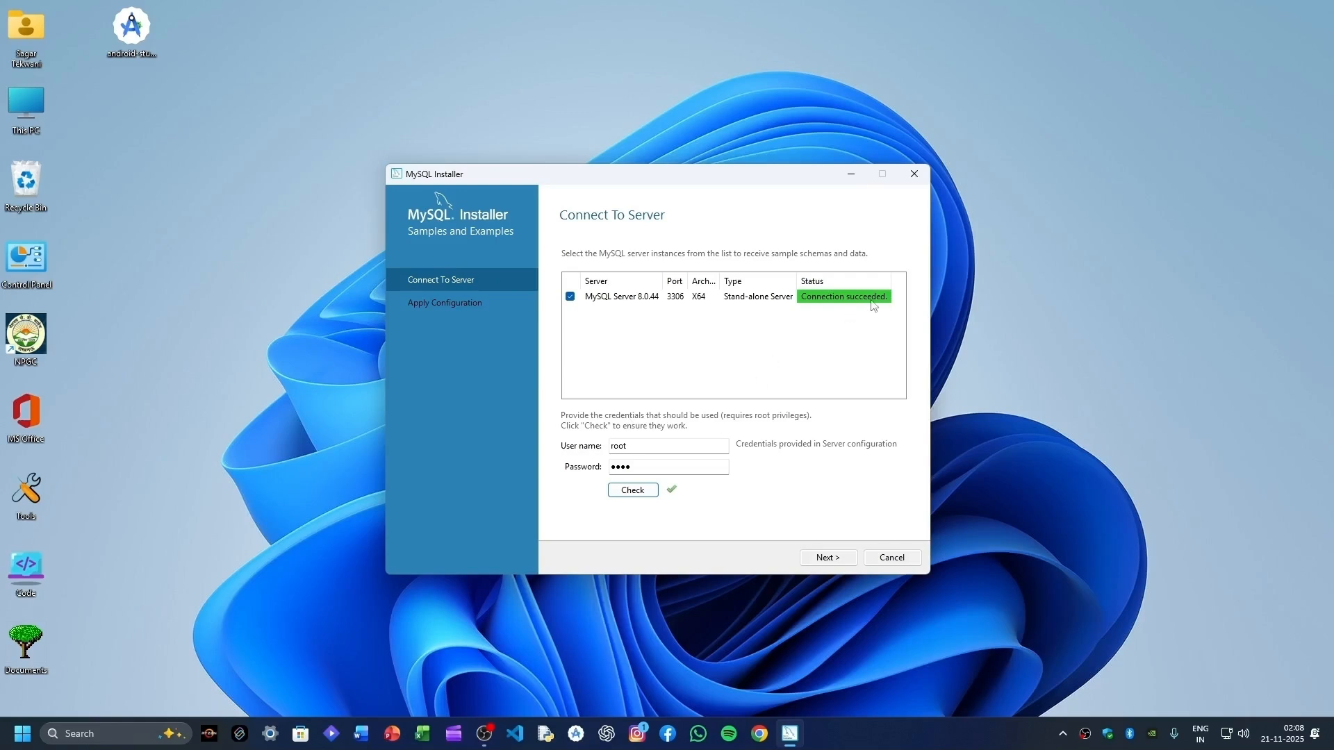
pyautogui.click(830, 557)
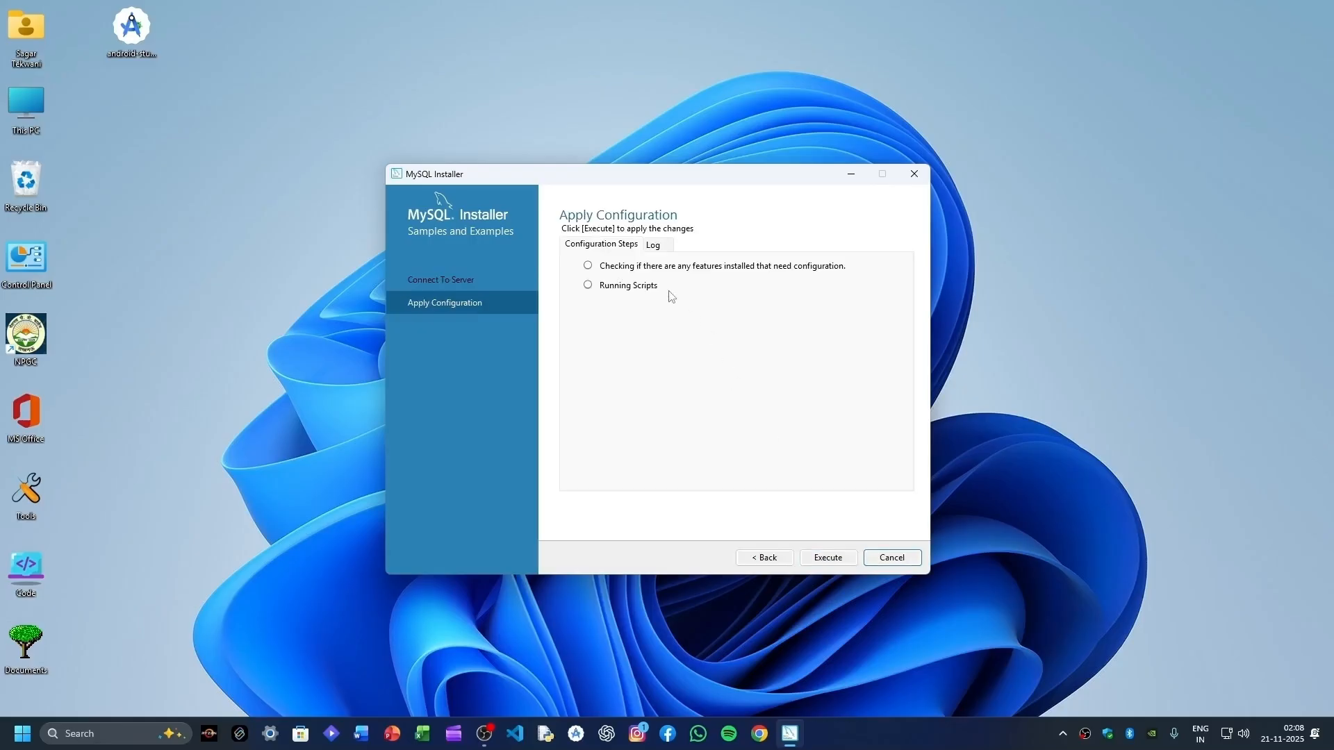
pyautogui.click(851, 560)
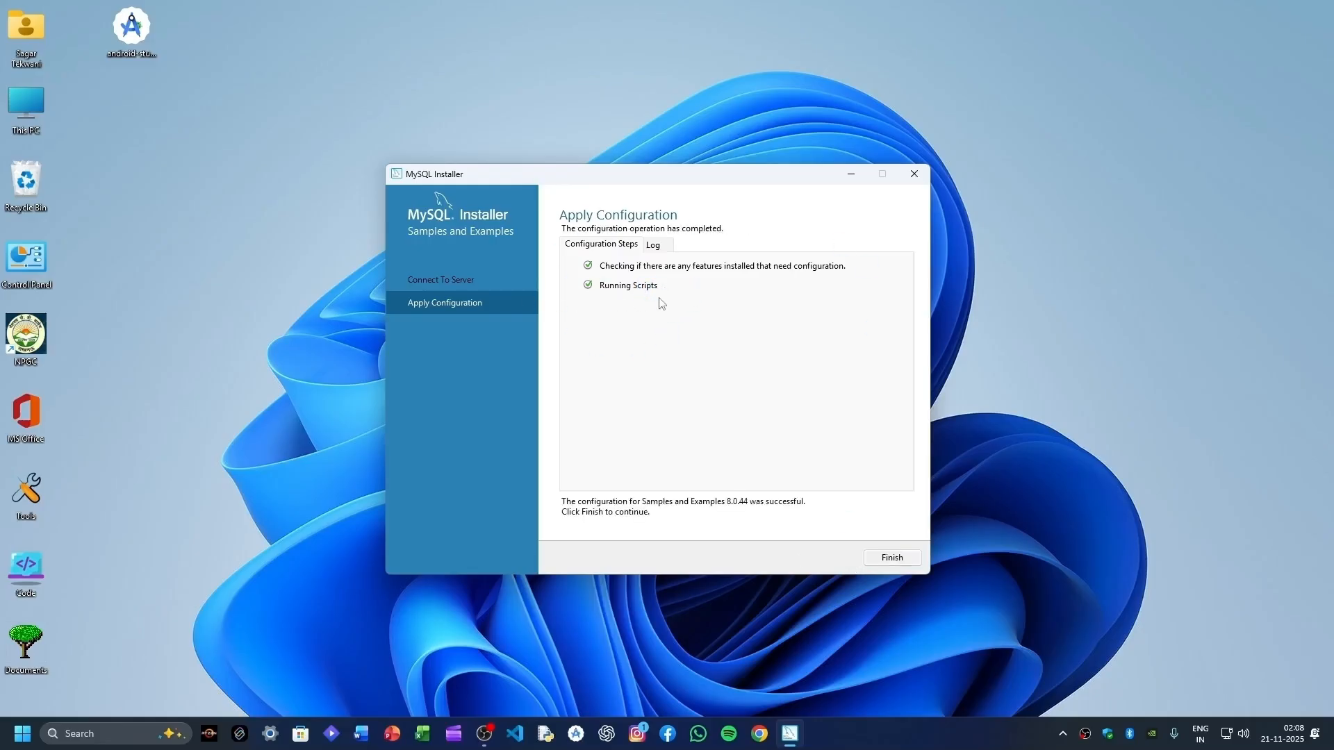
pyautogui.click(892, 557)
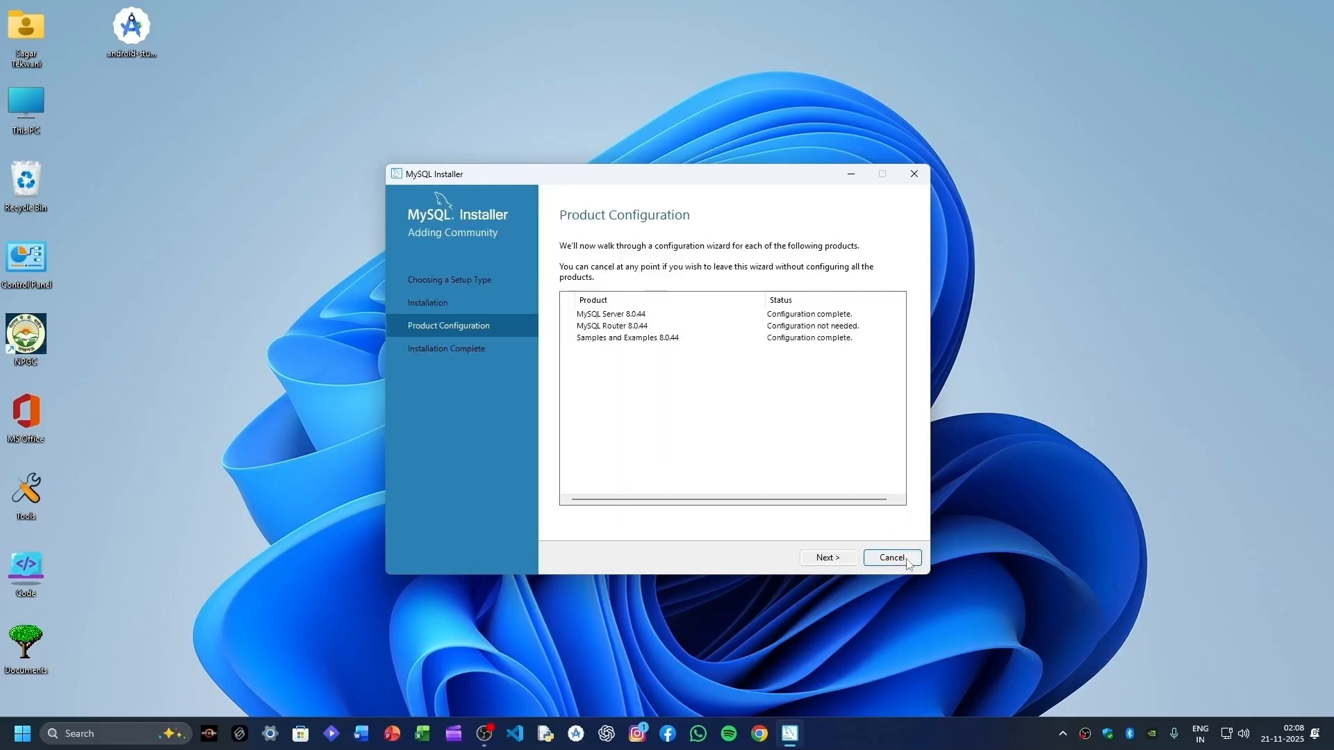
# - Finish the MySQL Installer at Installation Complete and close the MySQL Shell console window
pyautogui.click(828, 558)
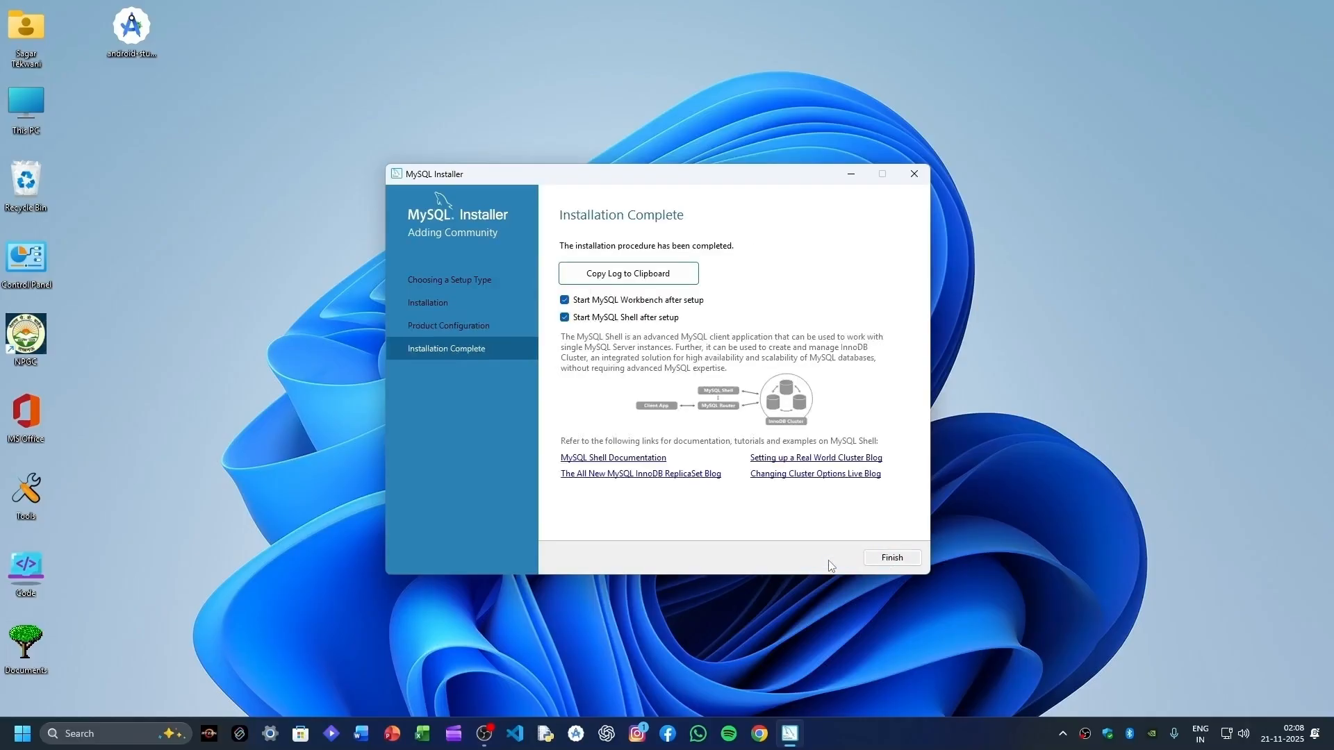
pyautogui.click(880, 563)
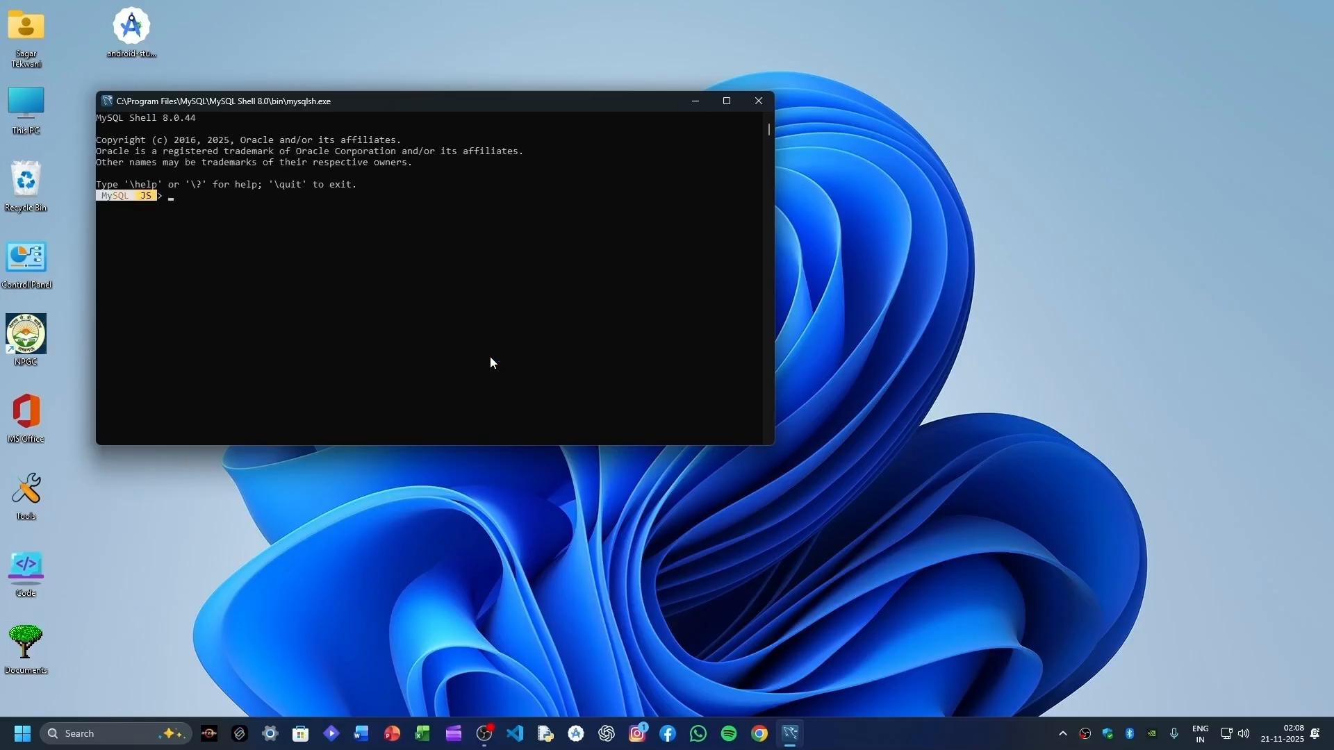
pyautogui.click(765, 109)
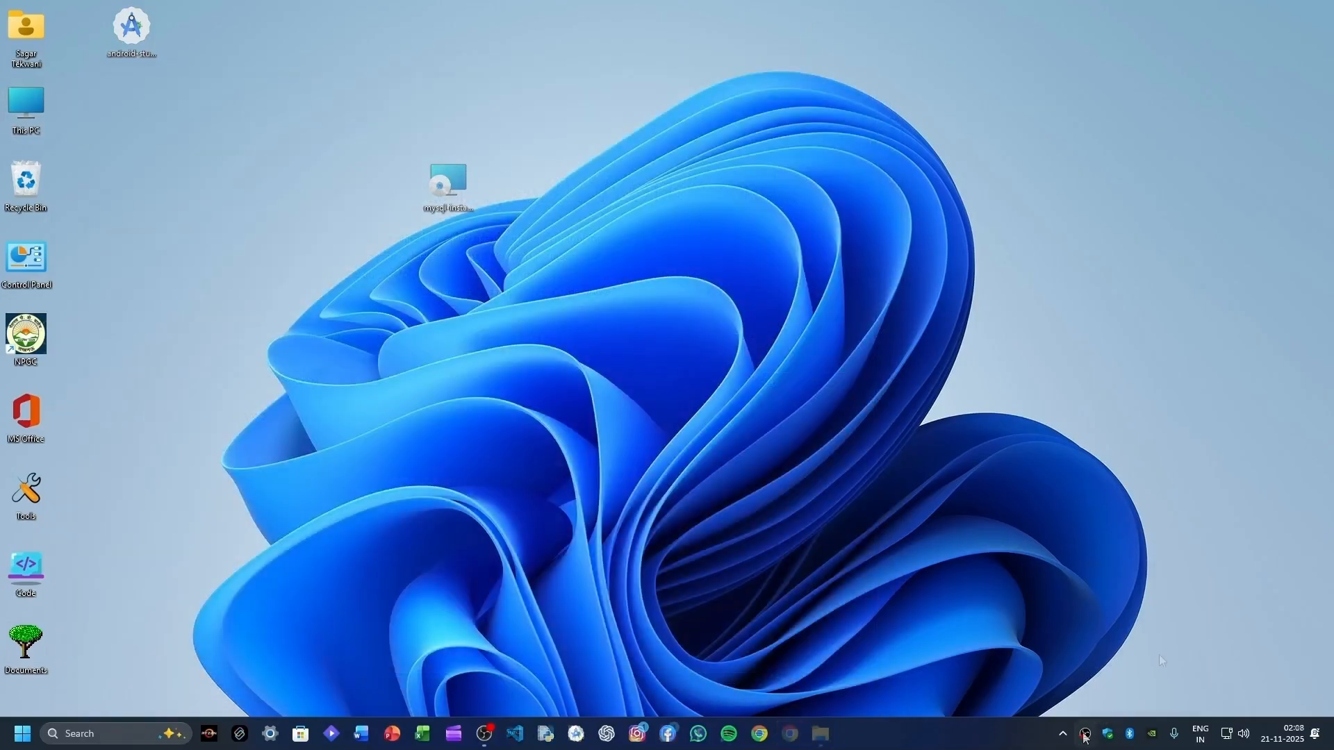
# - Open the OS (C:) drive from This PC in File Explorer and bring up the Run prompt
pyautogui.click(1161, 659)
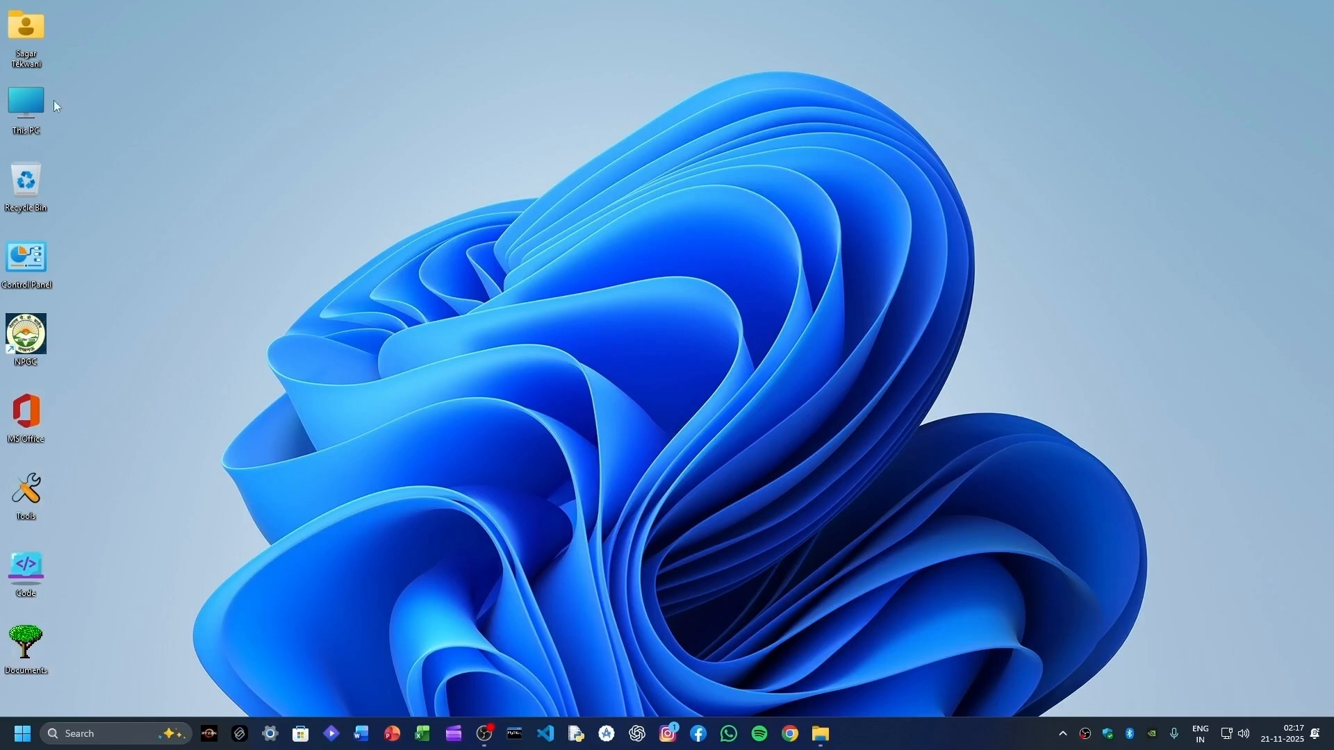
pyautogui.doubleClick(19, 111)
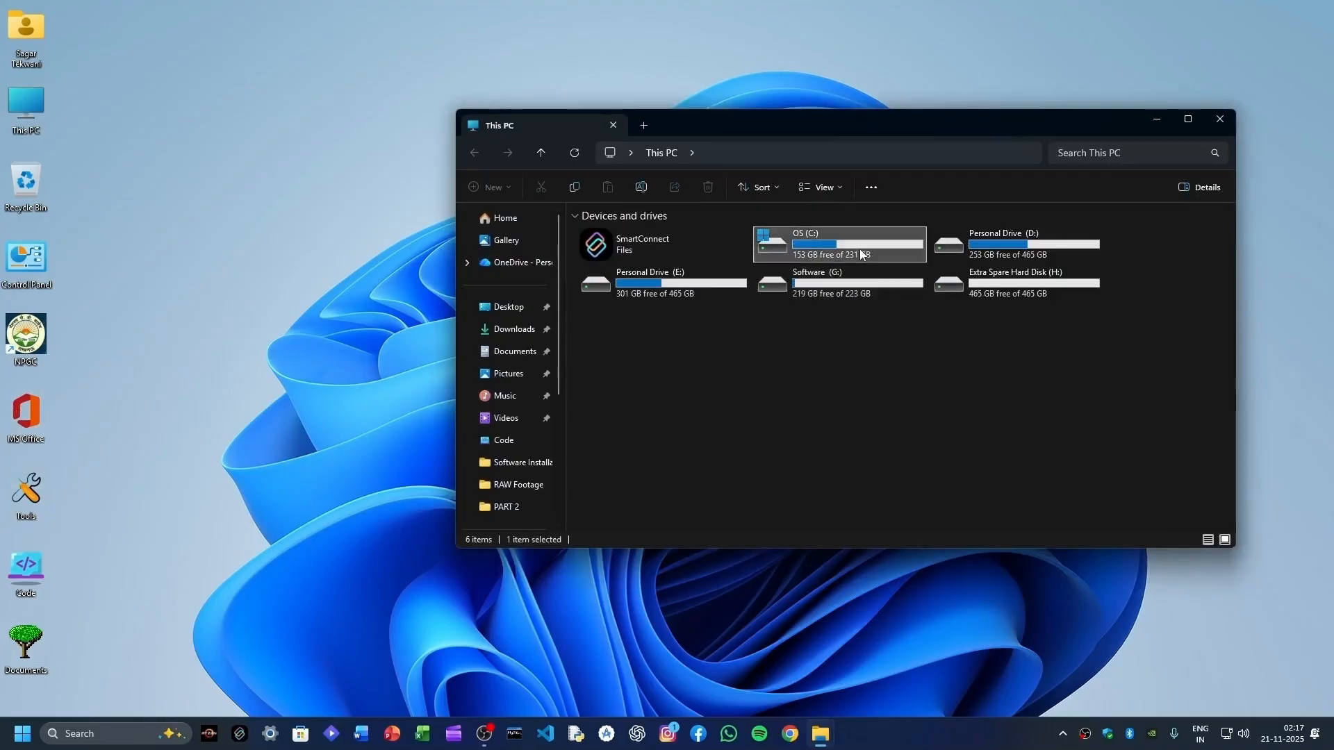
pyautogui.doubleClick(860, 249)
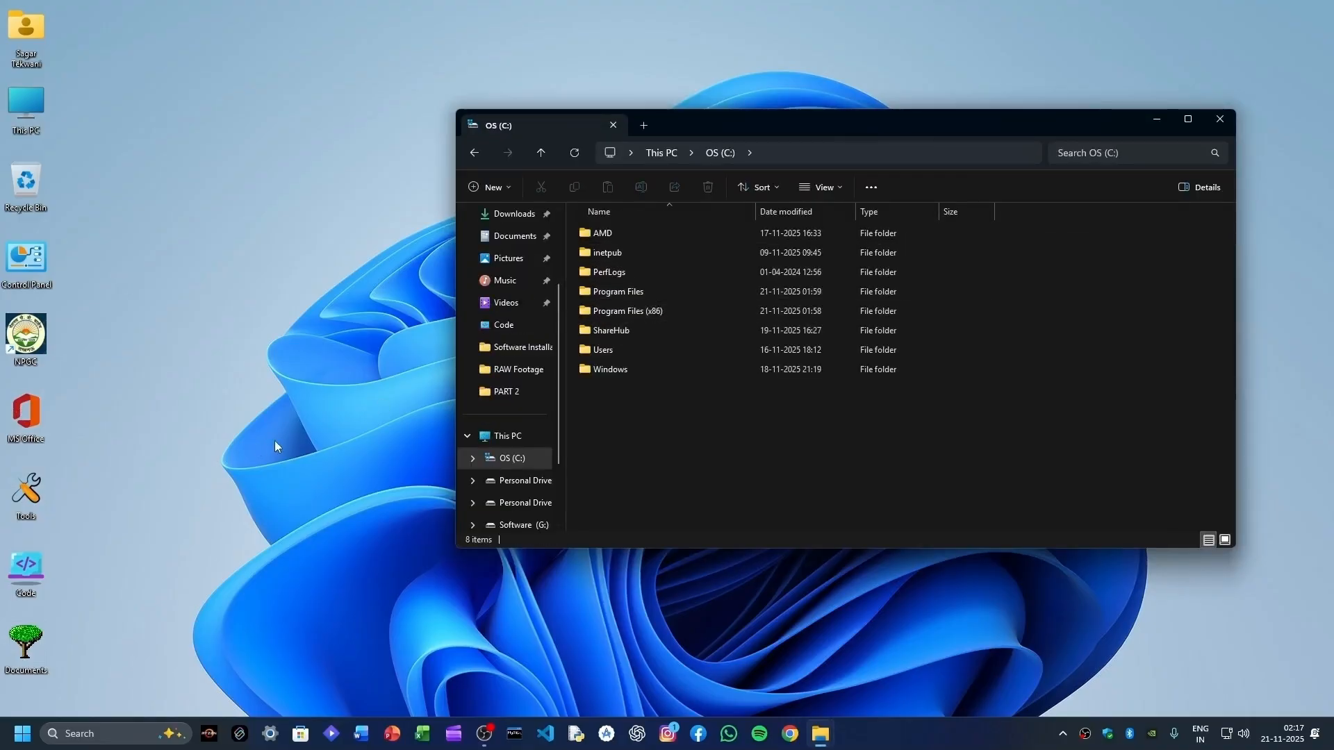
pyautogui.press('super+r')
# - Launch Notepad with a new blank page and snap it to the left half
pyautogui.write('notep')
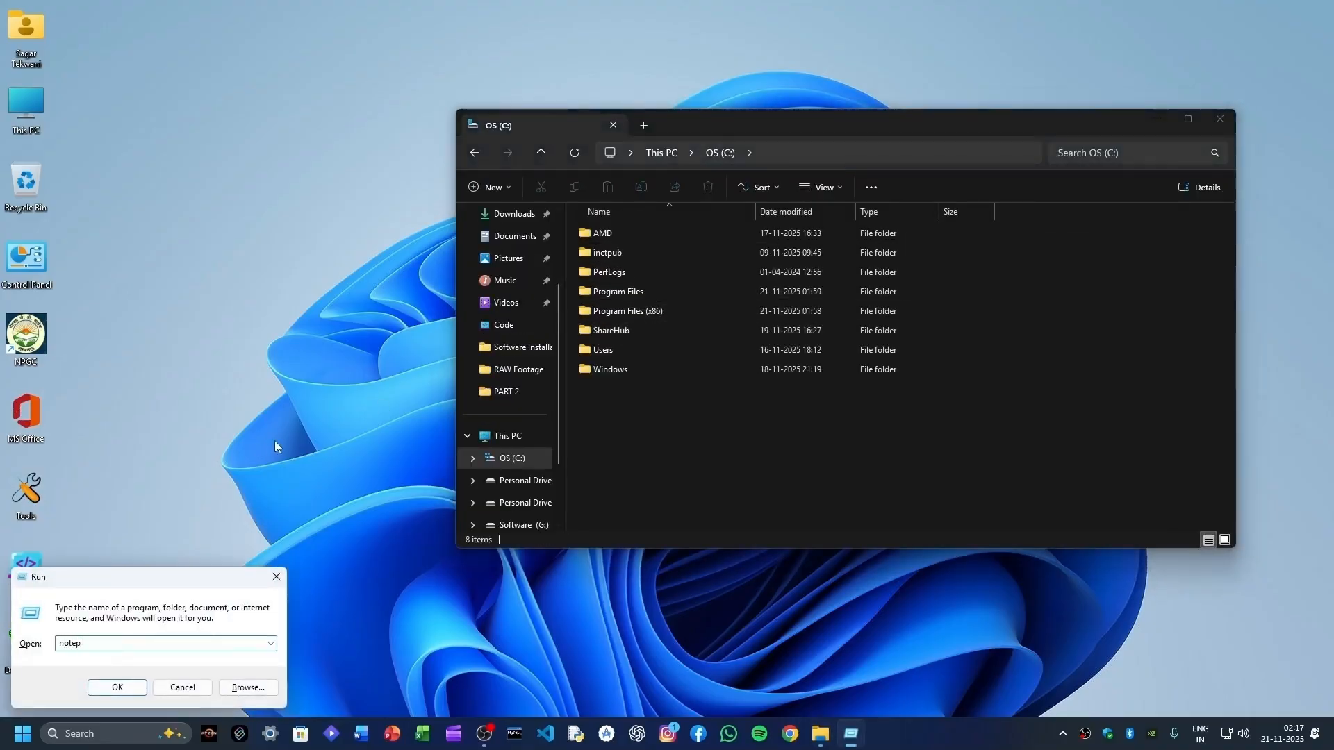
pyautogui.write('ad')
pyautogui.press('Return')
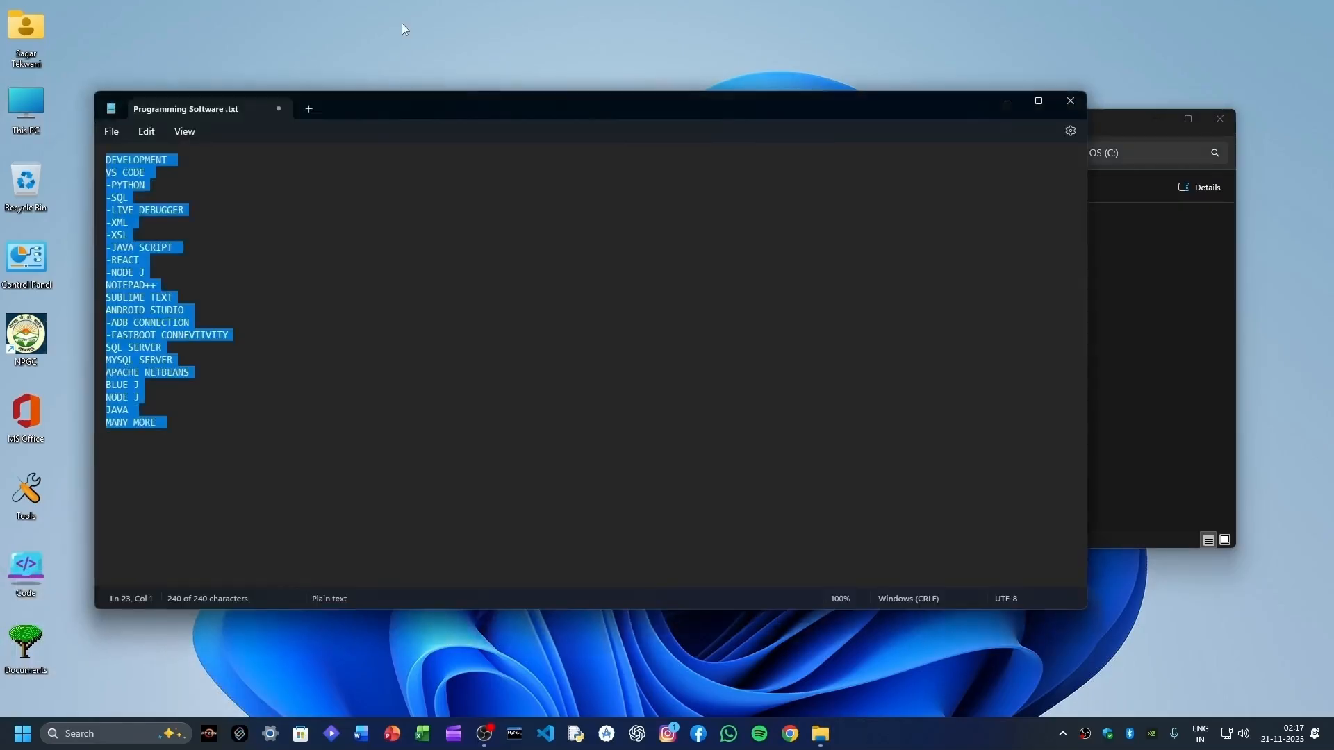
pyautogui.hotkey('ctrl', 'n')
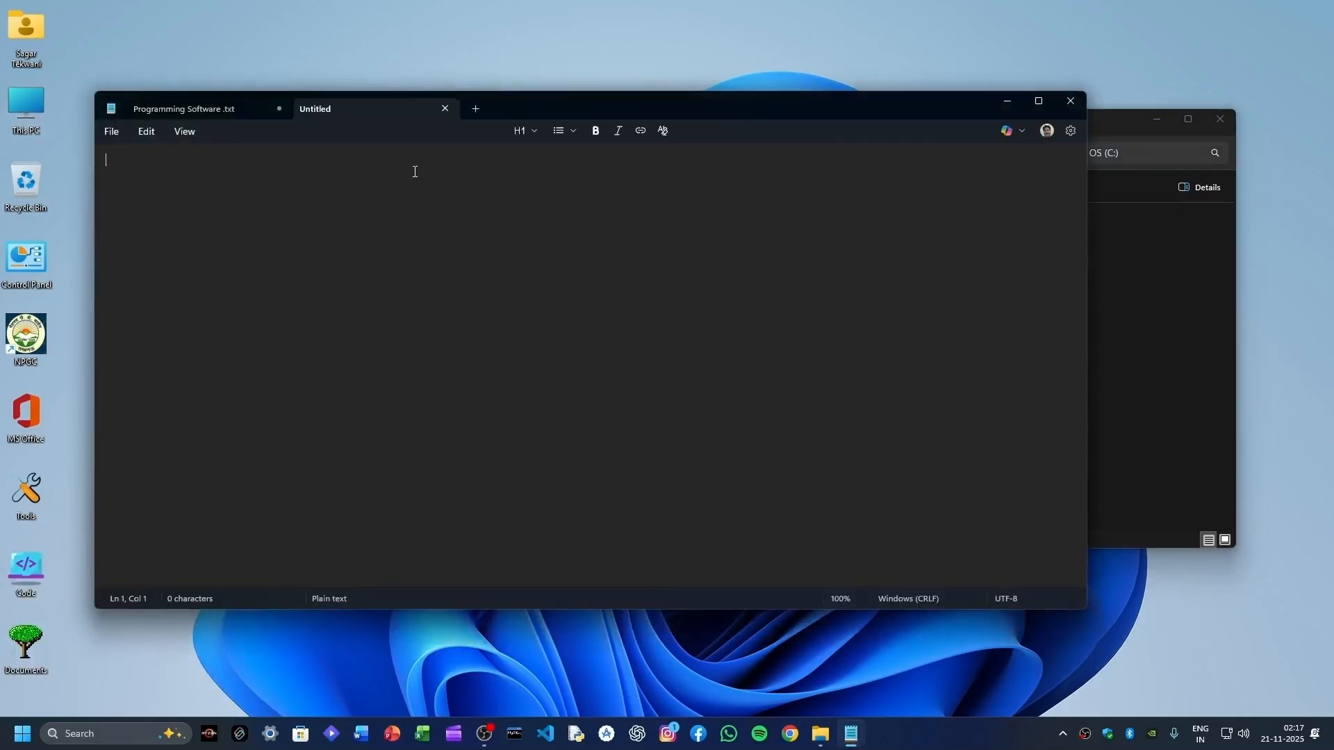
pyautogui.press('super+Left')
# - Browse File Explorer to Program Files\MySQL, showing Router, Server, Shell and Workbench 8.0
pyautogui.click(823, 306)
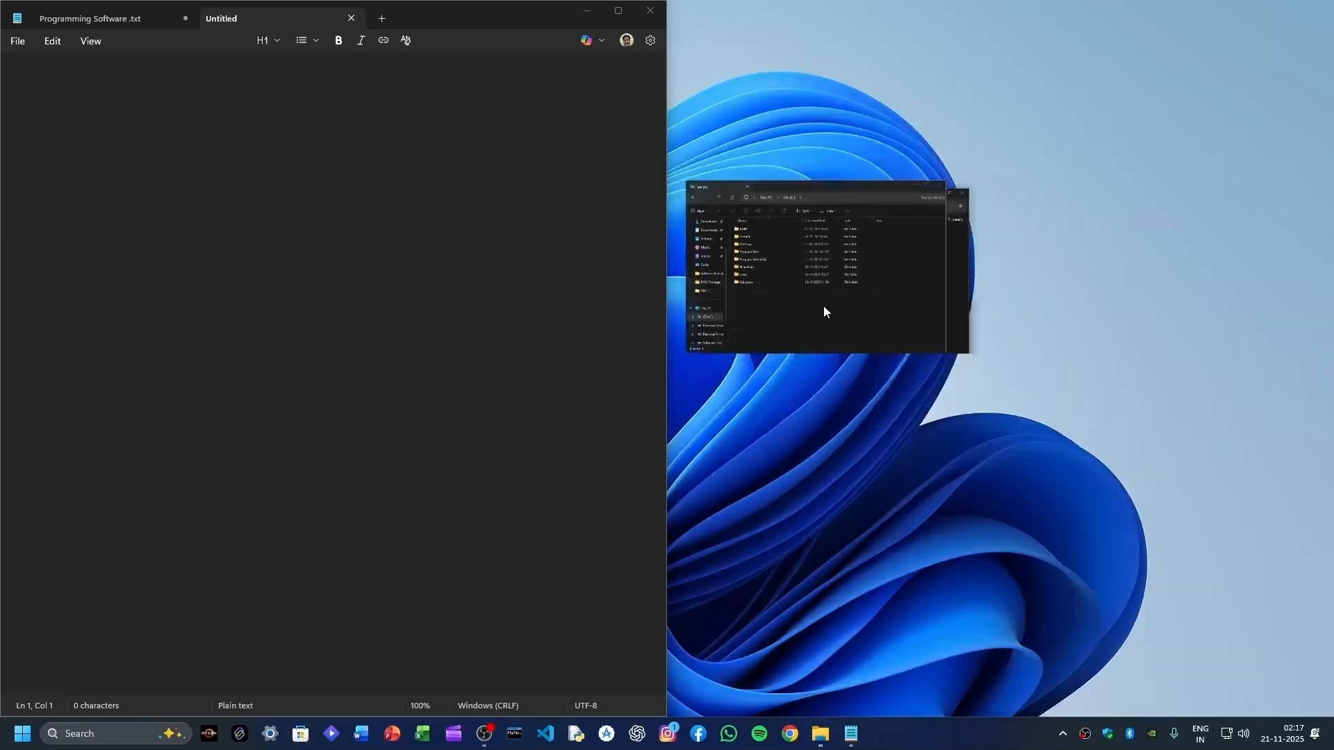
pyautogui.doubleClick(876, 185)
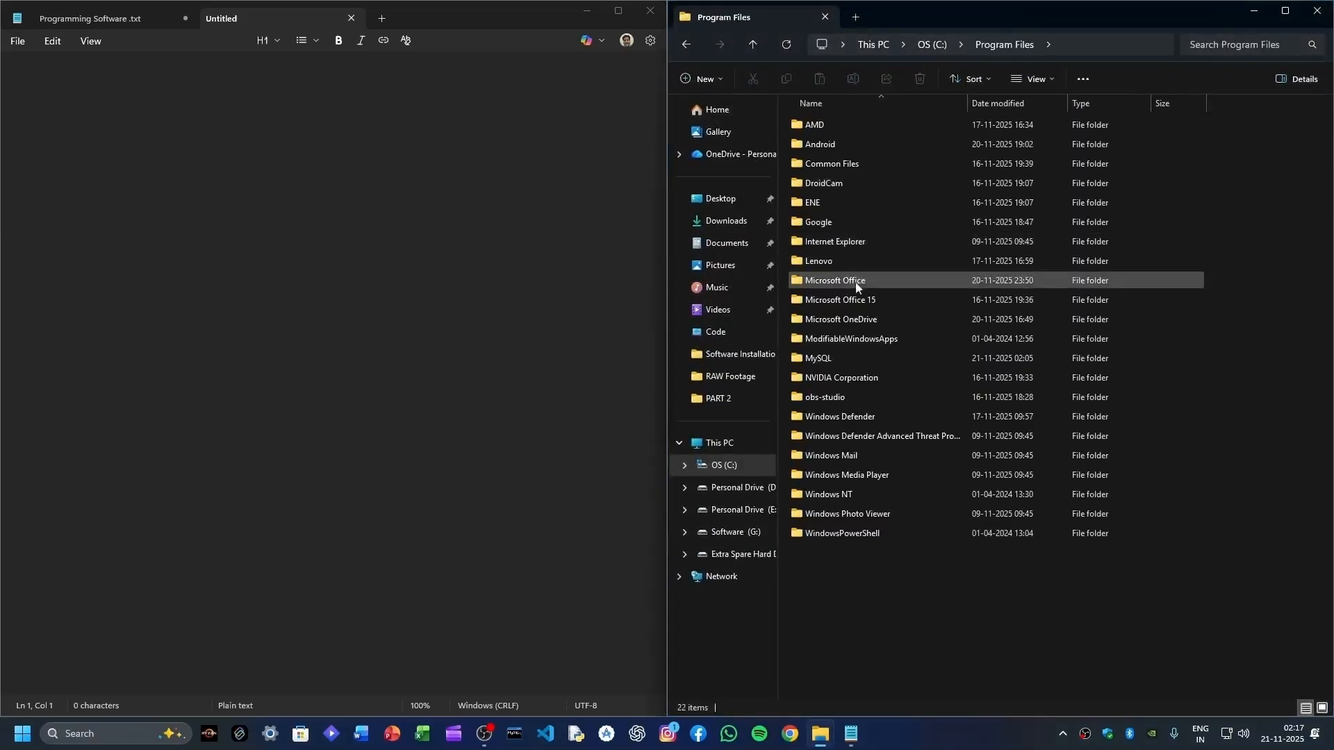
pyautogui.doubleClick(849, 359)
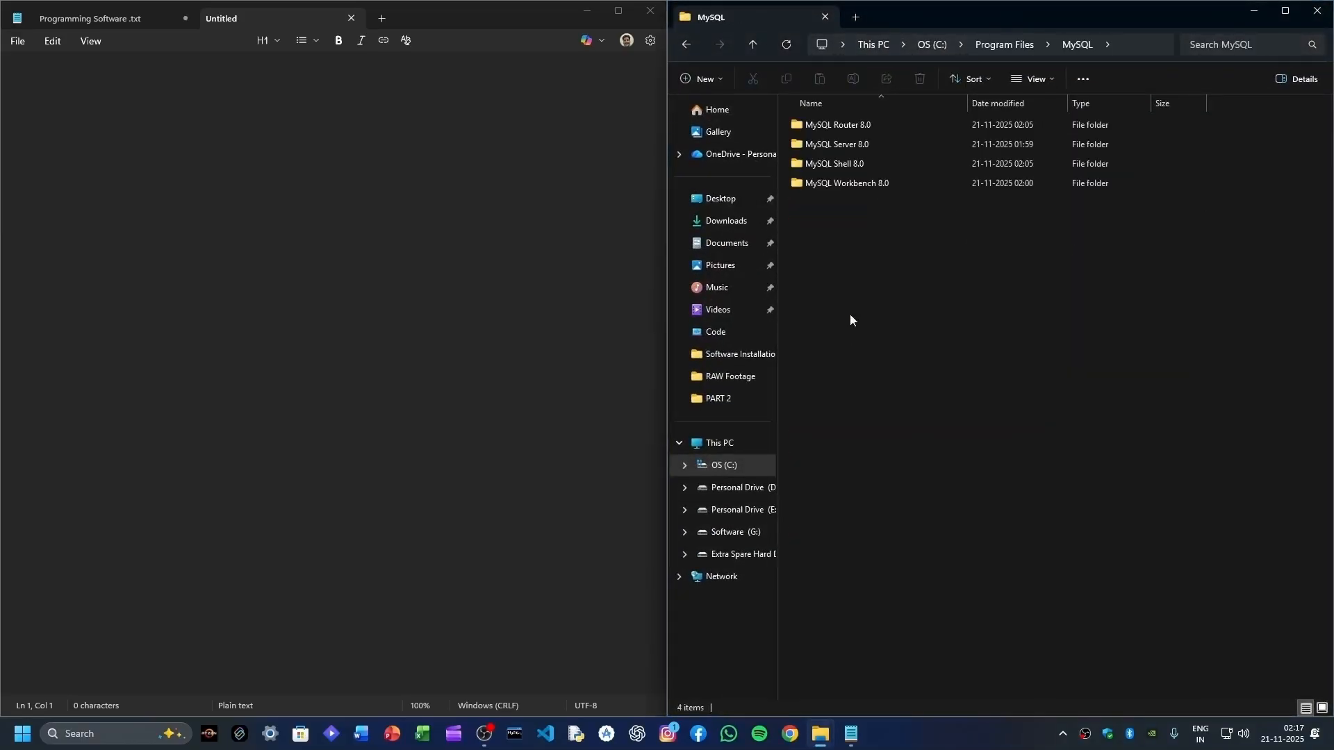
pyautogui.moveTo(871, 302); pyautogui.dragTo(873, 126)
pyautogui.click(859, 353)
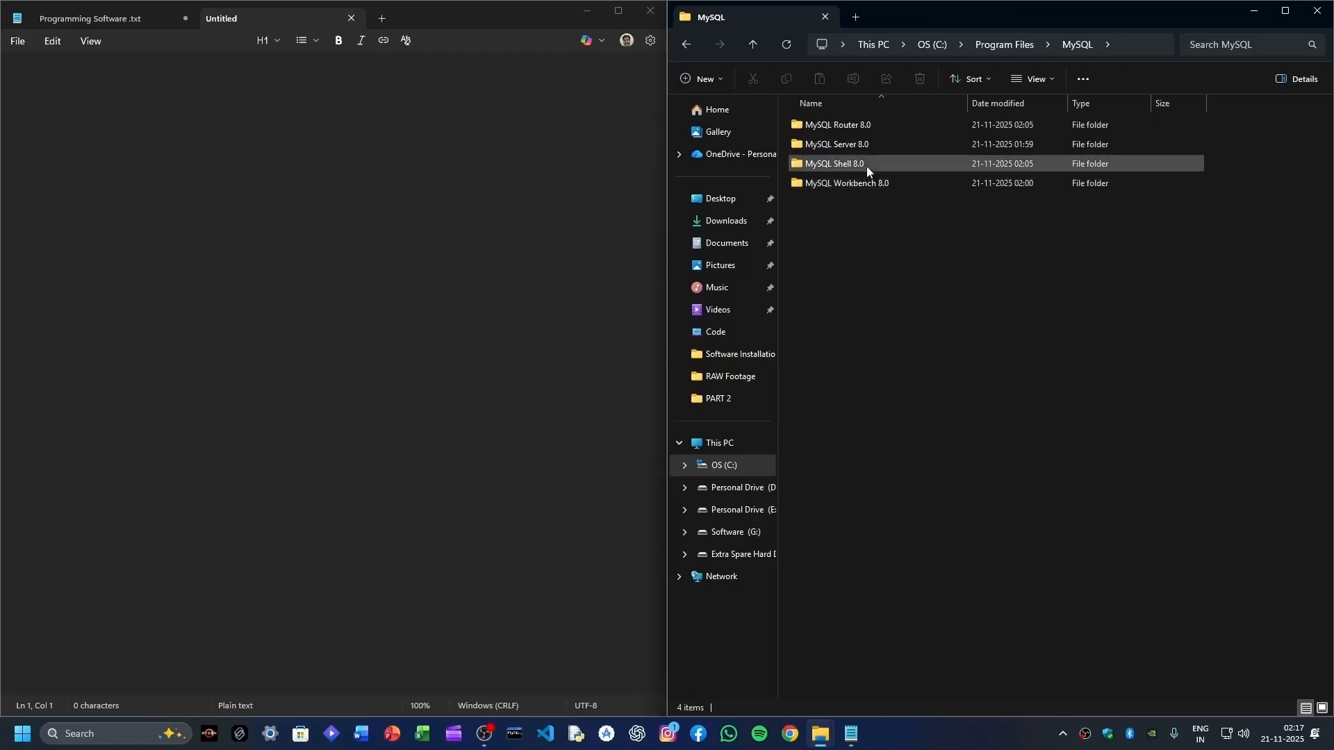
# - Paste the C:\Program Files\MySQL\MySQL Router 8.0\bin path into Notepad, then return to the MySQL folder
pyautogui.moveTo(869, 123)
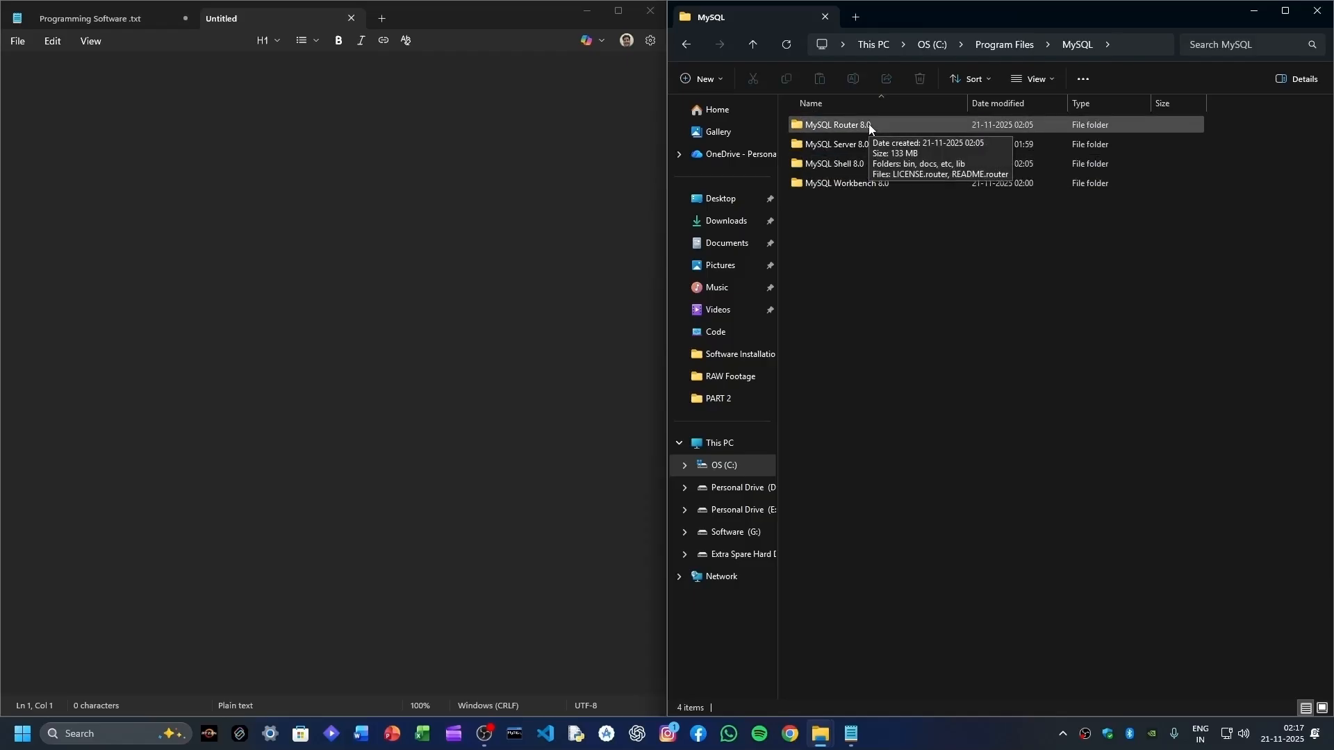
pyautogui.doubleClick(868, 124)
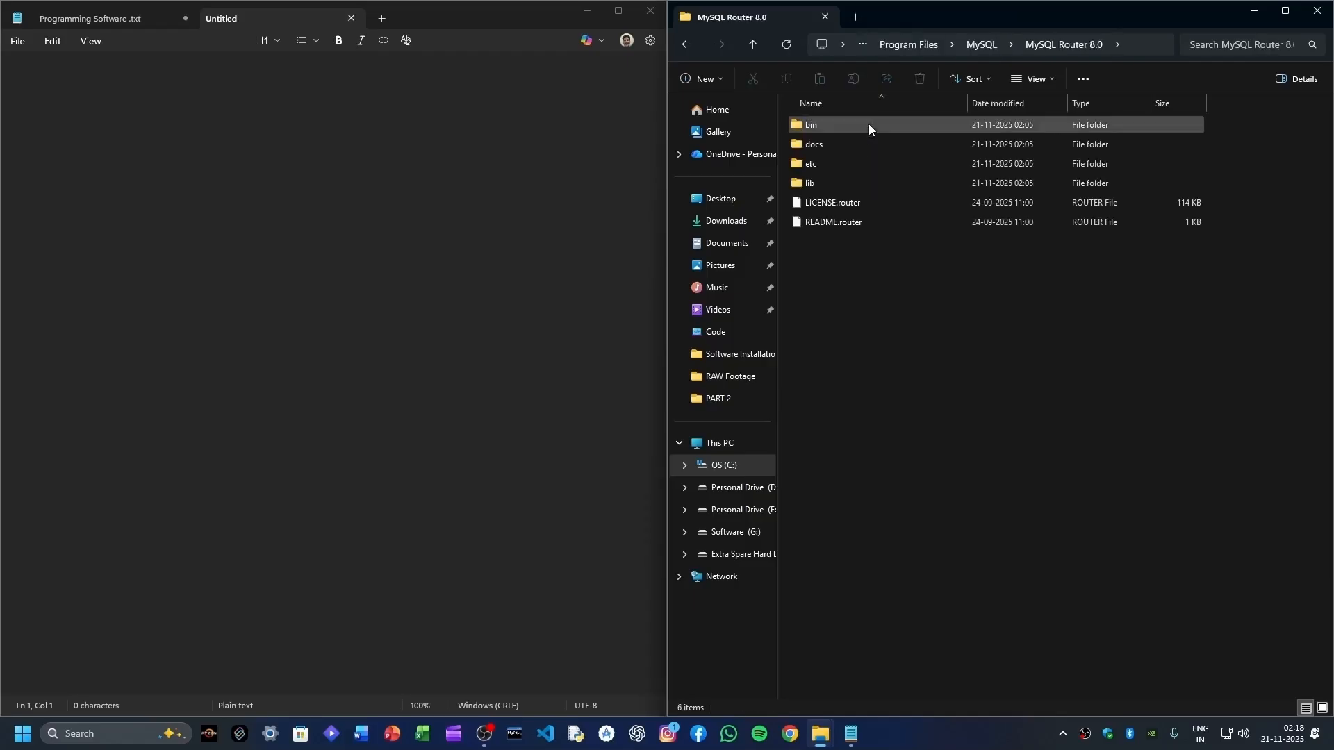
pyautogui.doubleClick(795, 132)
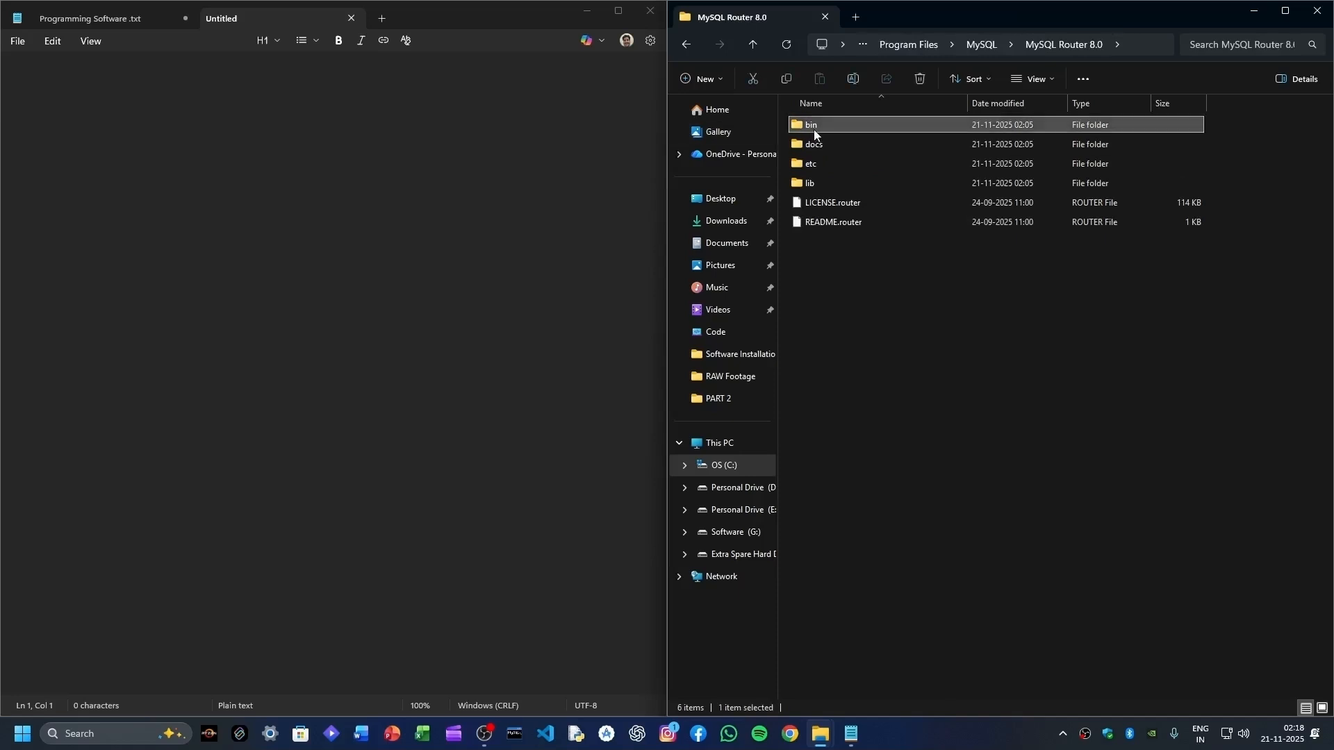
pyautogui.click(1153, 39)
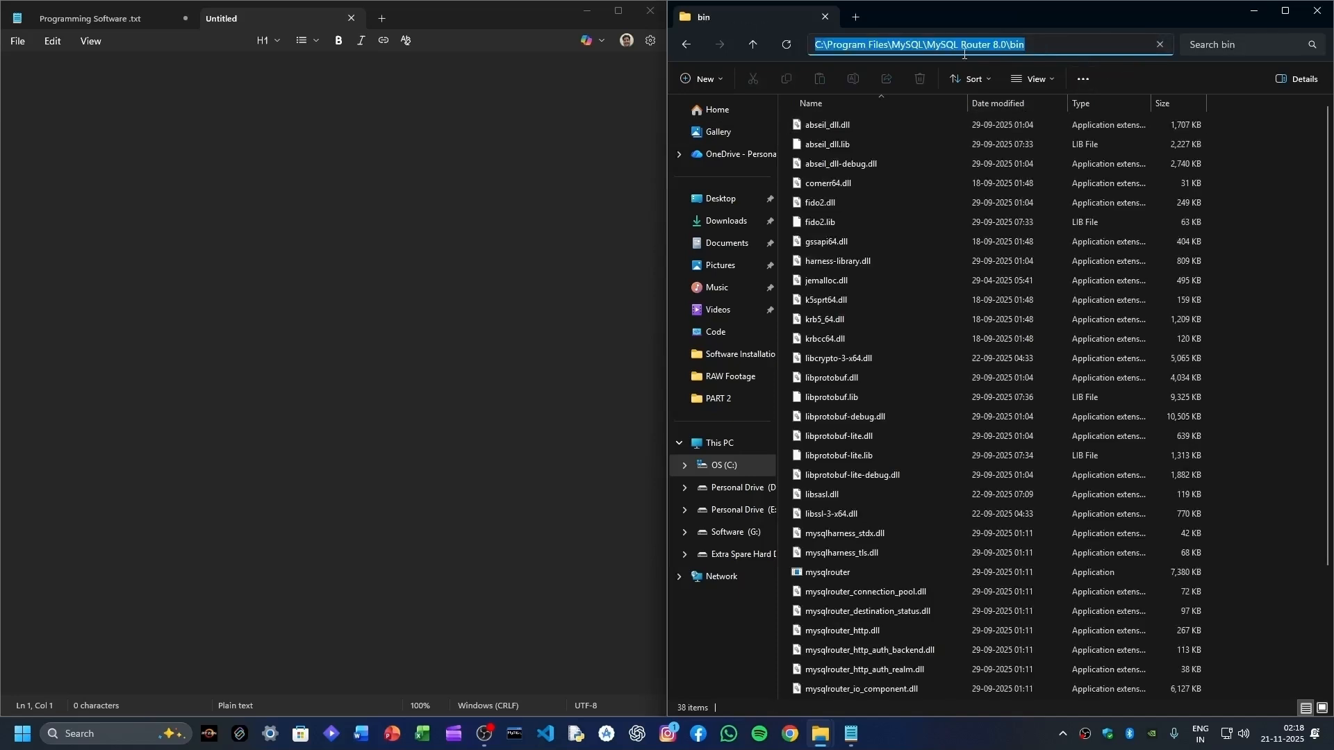
pyautogui.rightClick(961, 47)
pyautogui.click(983, 81)
pyautogui.click(289, 257)
pyautogui.hotkey('ctrl', 'v')
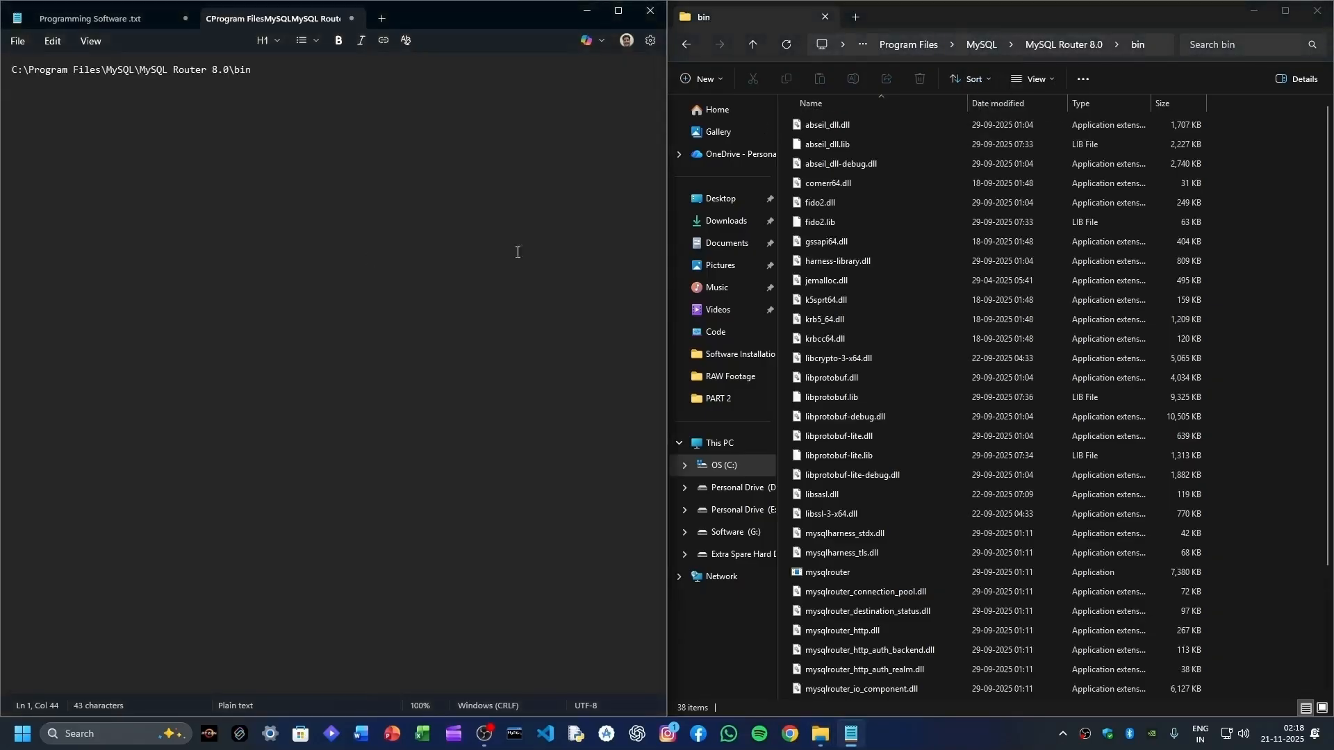
pyautogui.press('Return')
pyautogui.click(1280, 327)
pyautogui.hotkey('alt', 'Left')
pyautogui.hotkey('alt', 'Left')
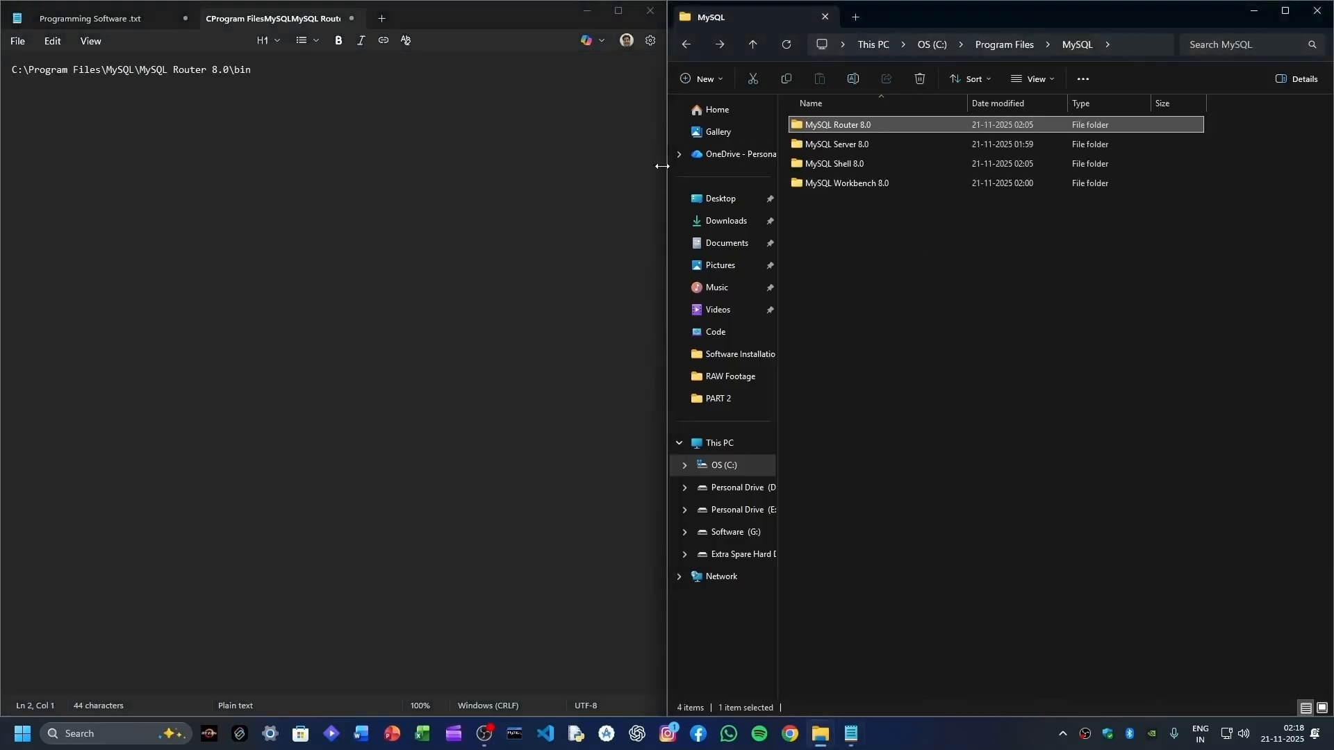
# - Paste the MySQL Server 8.0 bin folder path into Notepad as line 2
pyautogui.doubleClick(834, 144)
pyautogui.doubleClick(810, 126)
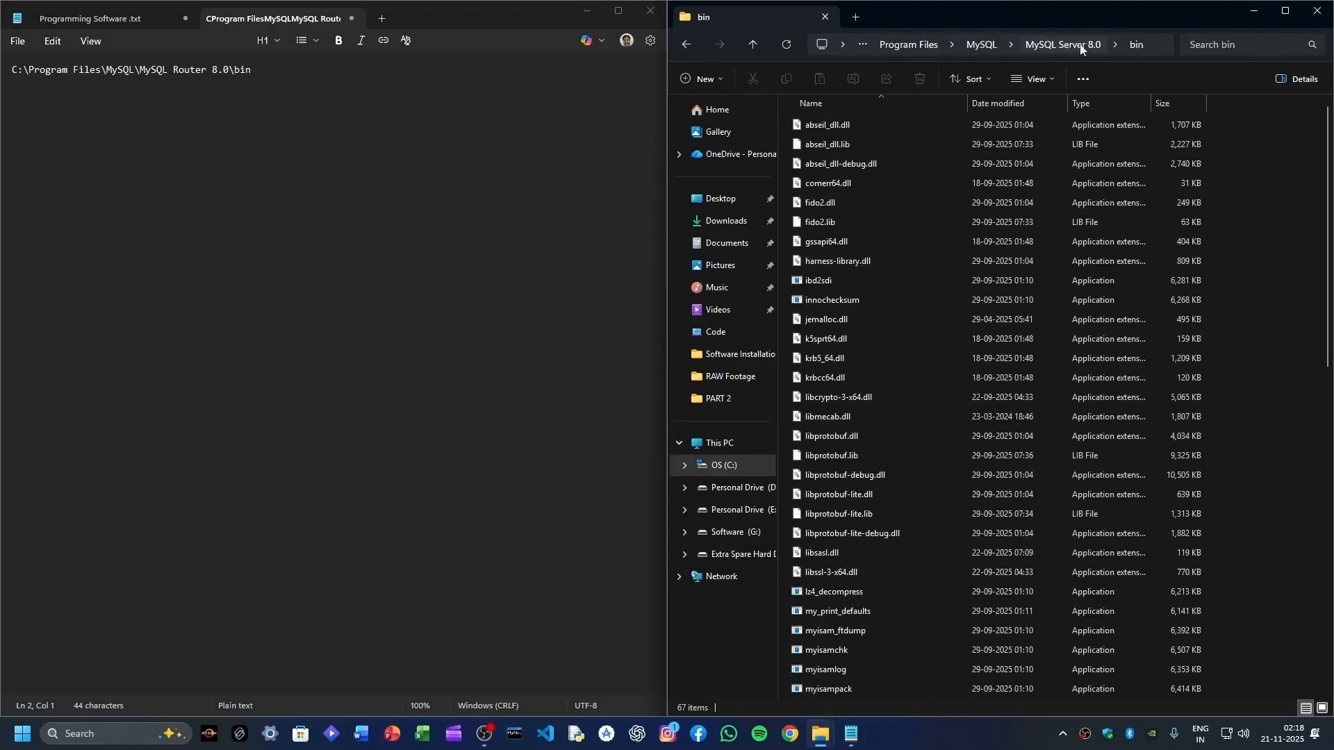
pyautogui.click(1146, 52)
pyautogui.click(71, 391)
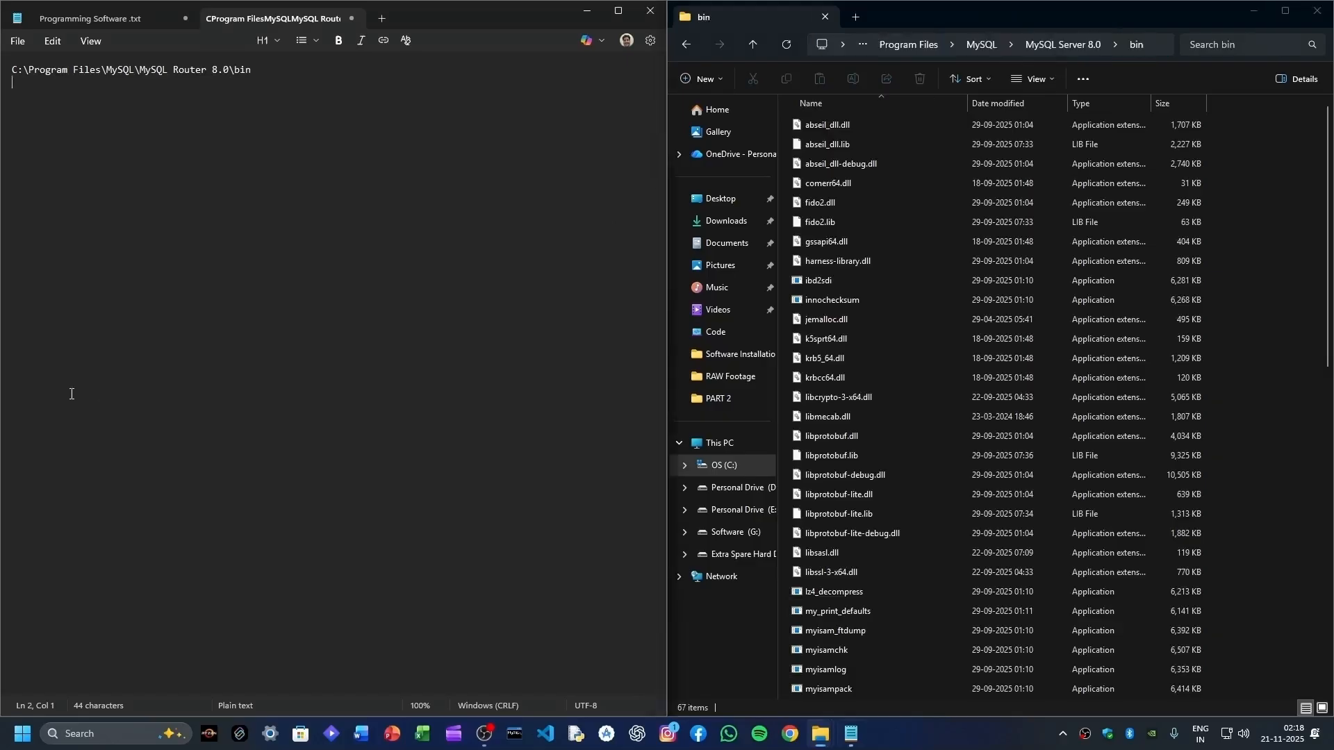
pyautogui.hotkey('ctrl', 'v')
pyautogui.click(1237, 344)
pyautogui.hotkey('alt', 'Left')
pyautogui.hotkey('alt', 'Left')
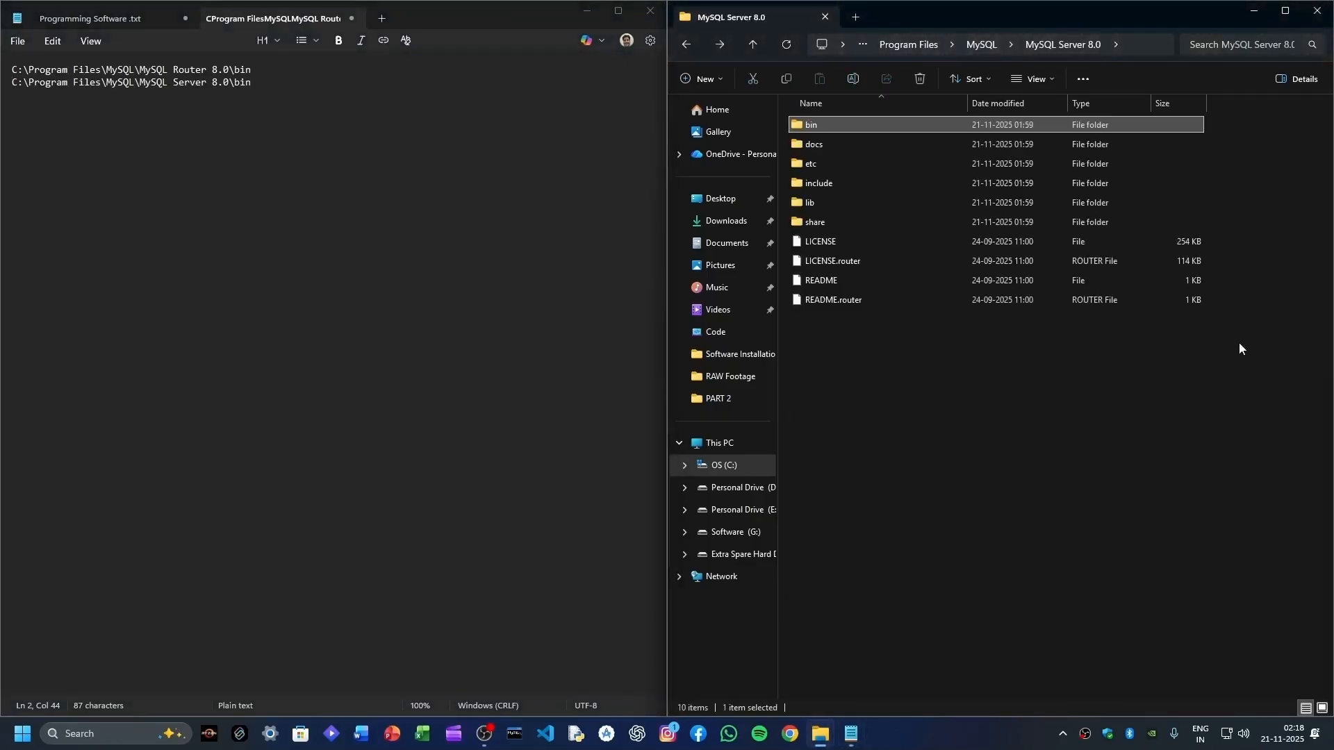
# - Paste the MySQL Shell 8.0 bin folder path into Notepad as line 3
pyautogui.doubleClick(869, 162)
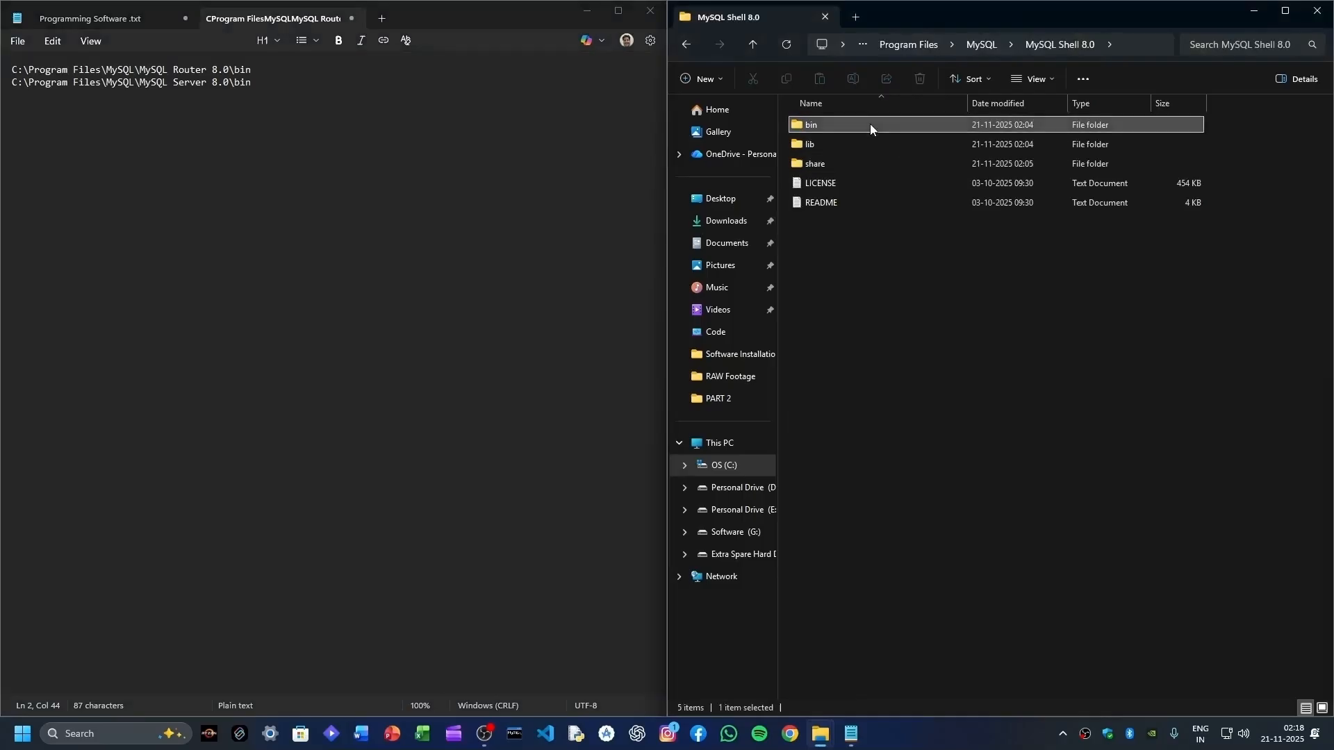
pyautogui.doubleClick(870, 125)
pyautogui.click(1152, 46)
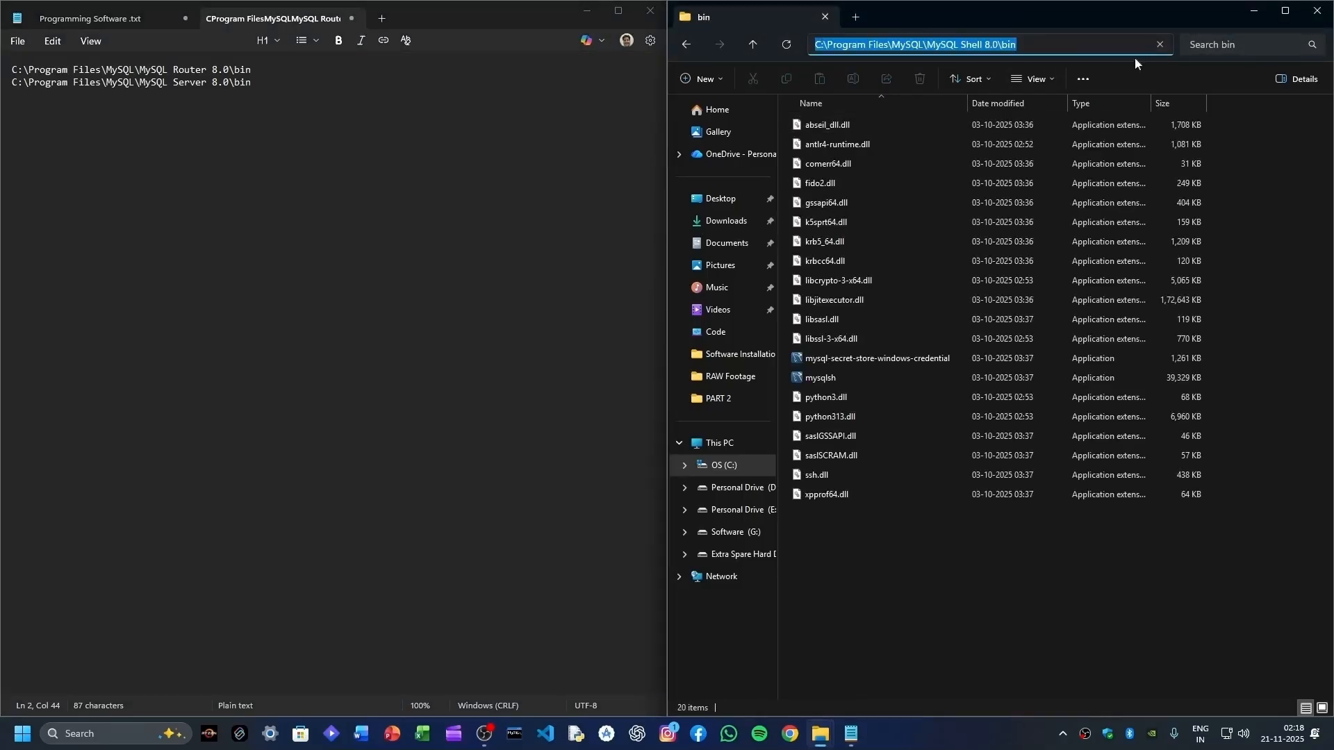
pyautogui.click(296, 327)
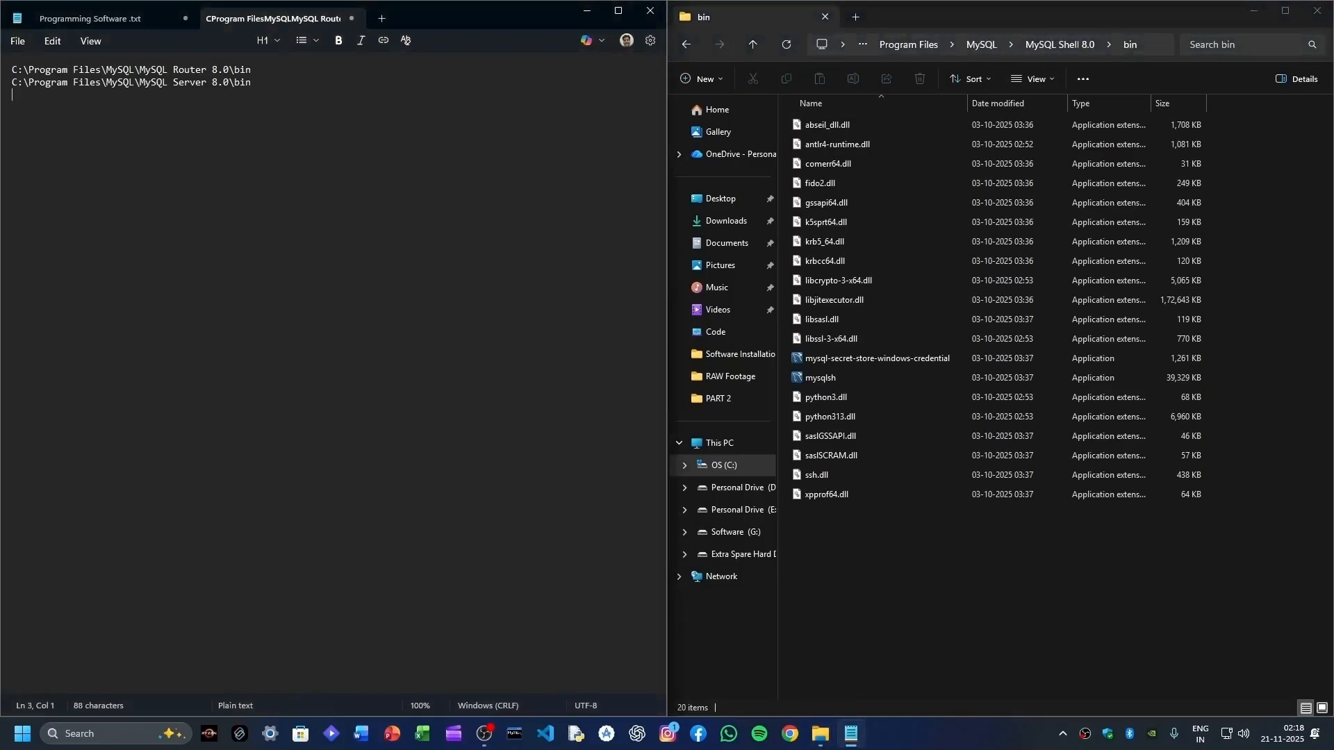
pyautogui.hotkey('ctrl', 'v')
pyautogui.click(993, 608)
pyautogui.hotkey('alt', 'Left')
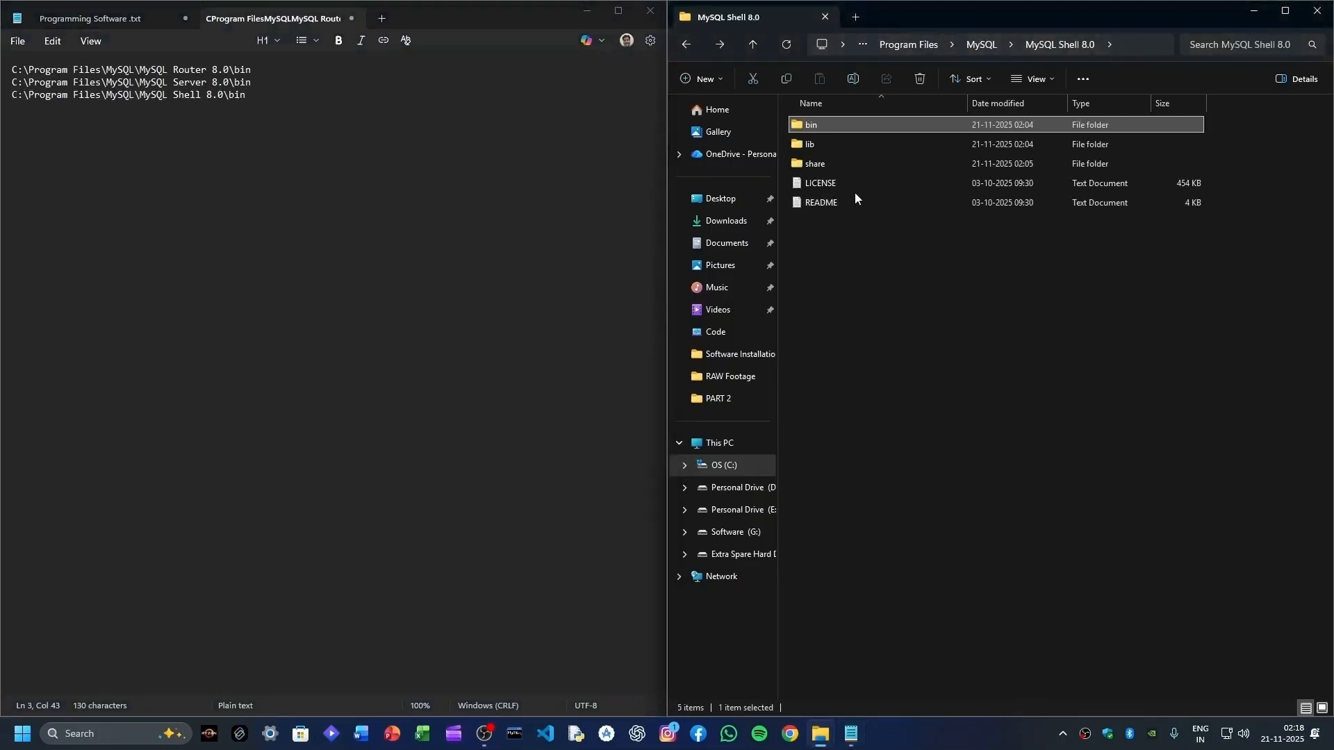
pyautogui.hotkey('alt', 'Left')
# - Look inside the MySQL Workbench 8.0 folder, then close File Explorer
pyautogui.click(879, 184)
pyautogui.doubleClick(879, 182)
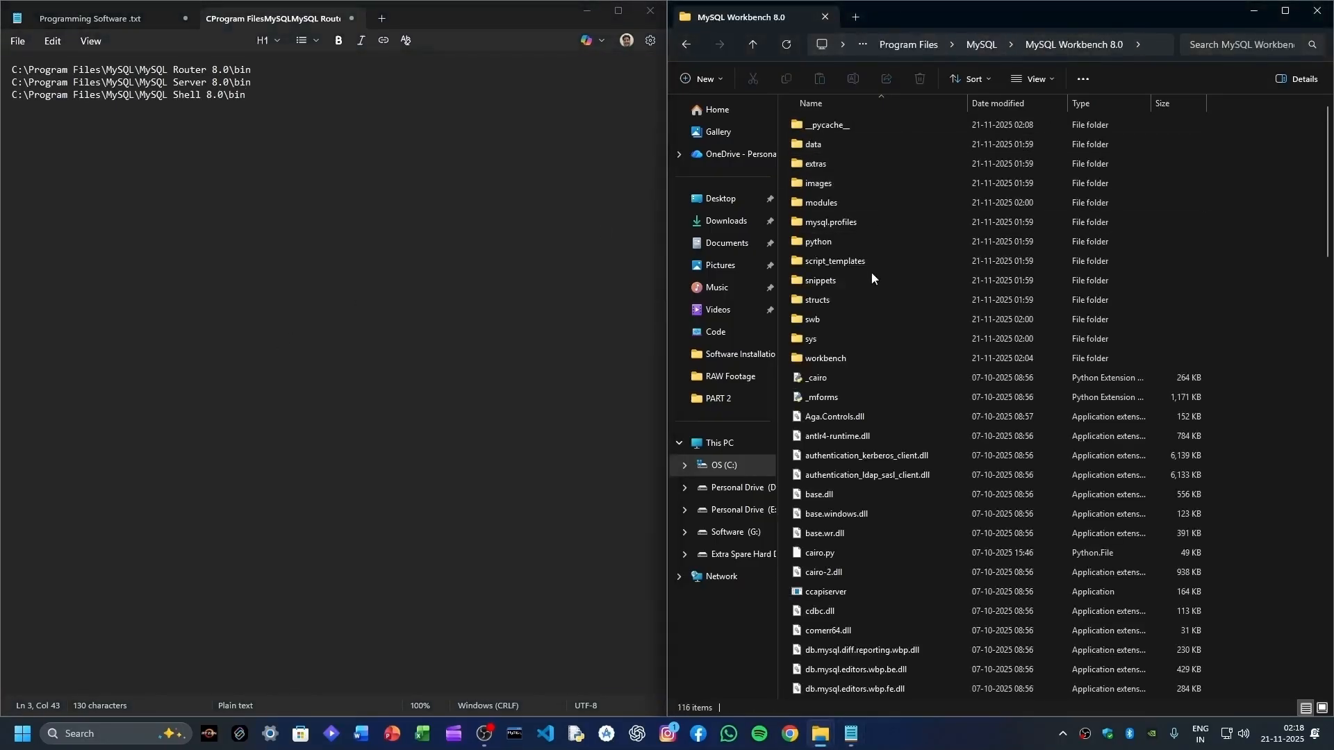
pyautogui.hotkey('alt', 'Left')
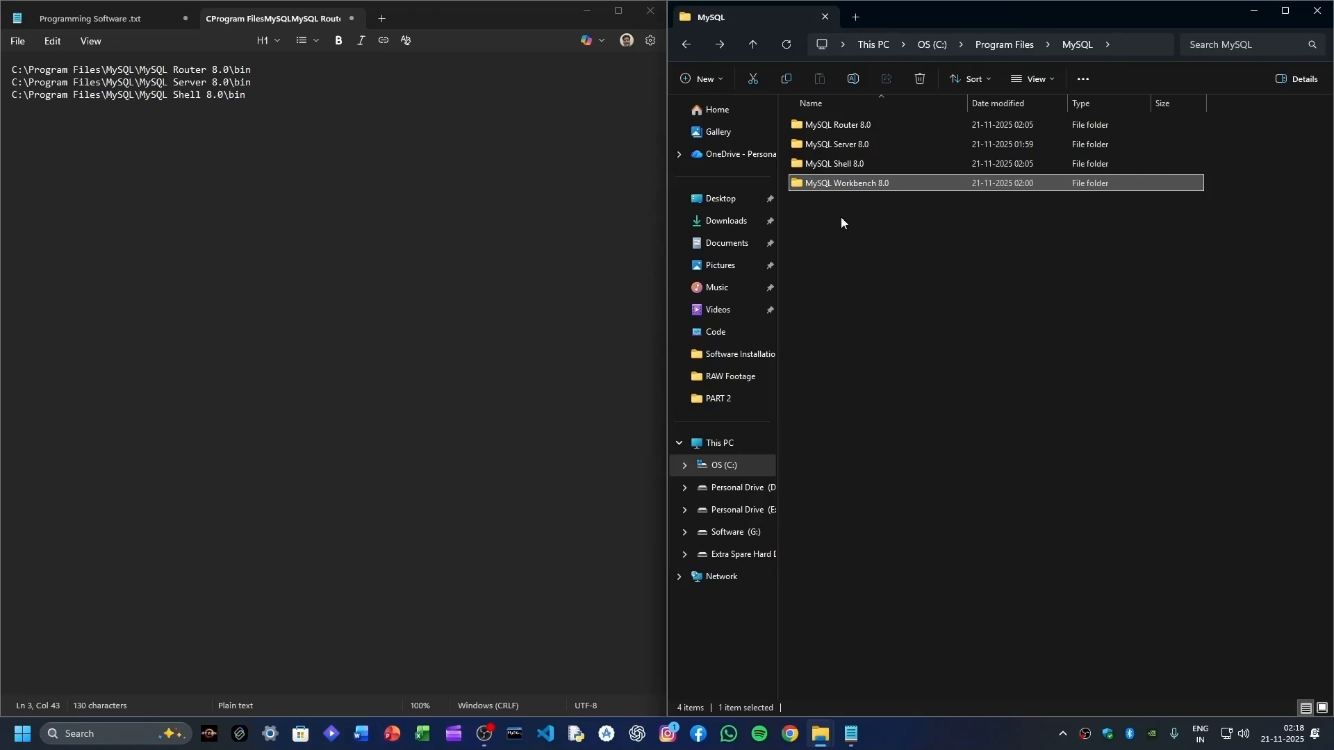
pyautogui.click(865, 250)
pyautogui.moveTo(854, 228); pyautogui.dragTo(856, 182)
pyautogui.click(845, 246)
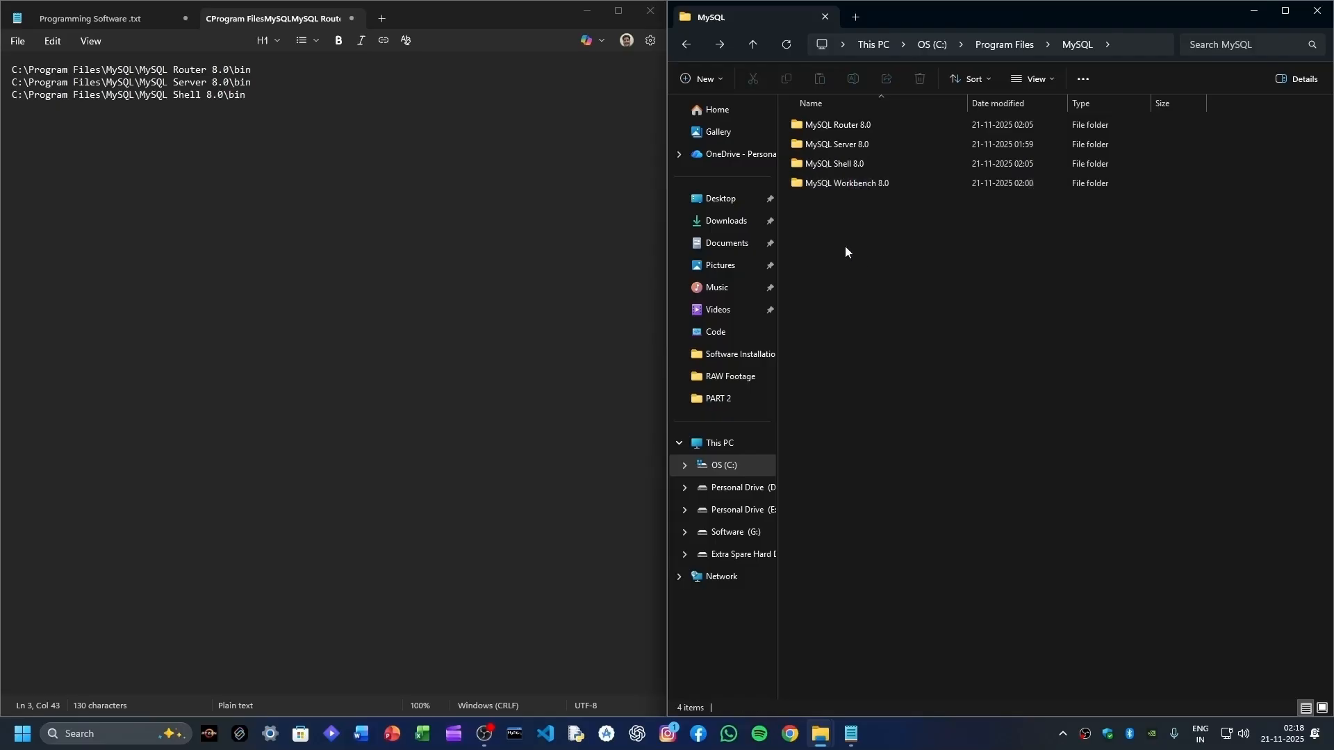
pyautogui.click(1318, 11)
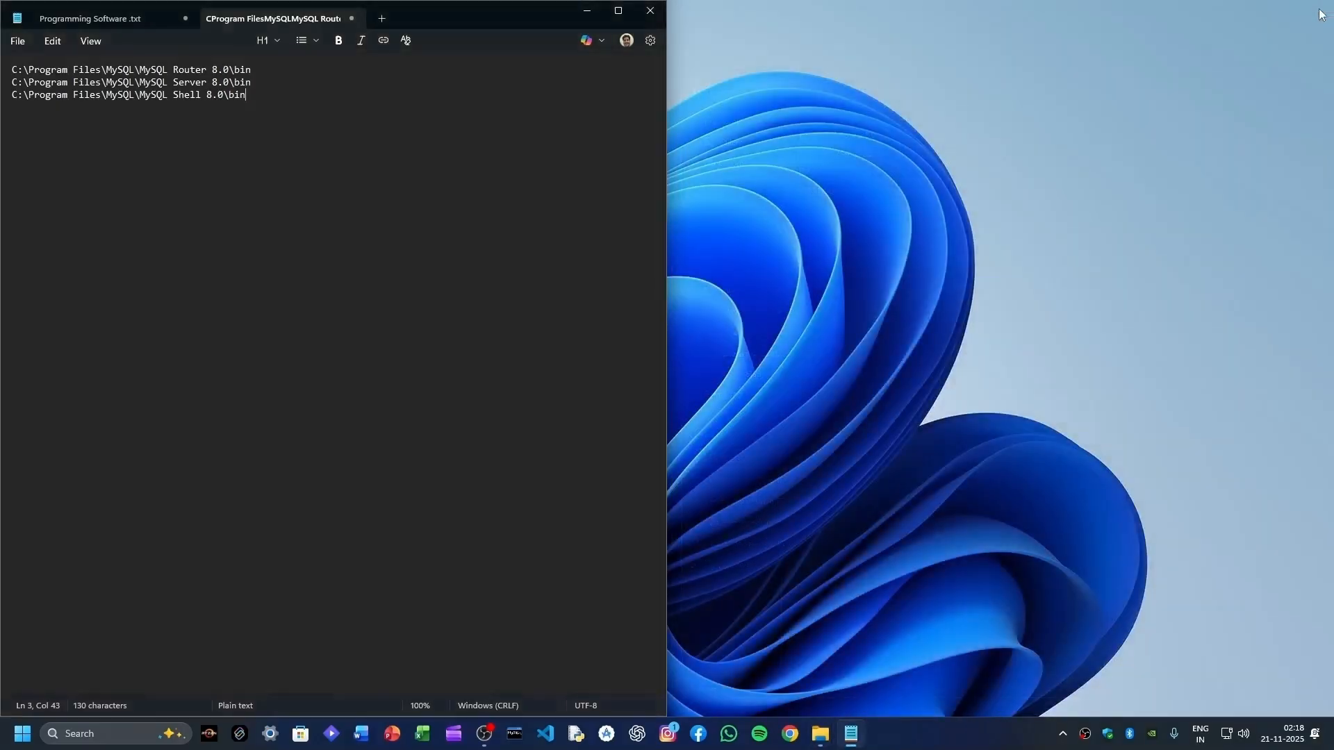
# - Snap Notepad to the right half and open Environment Variables via the 'system vari' search
pyautogui.moveTo(436, 25); pyautogui.dragTo(1333, 238)
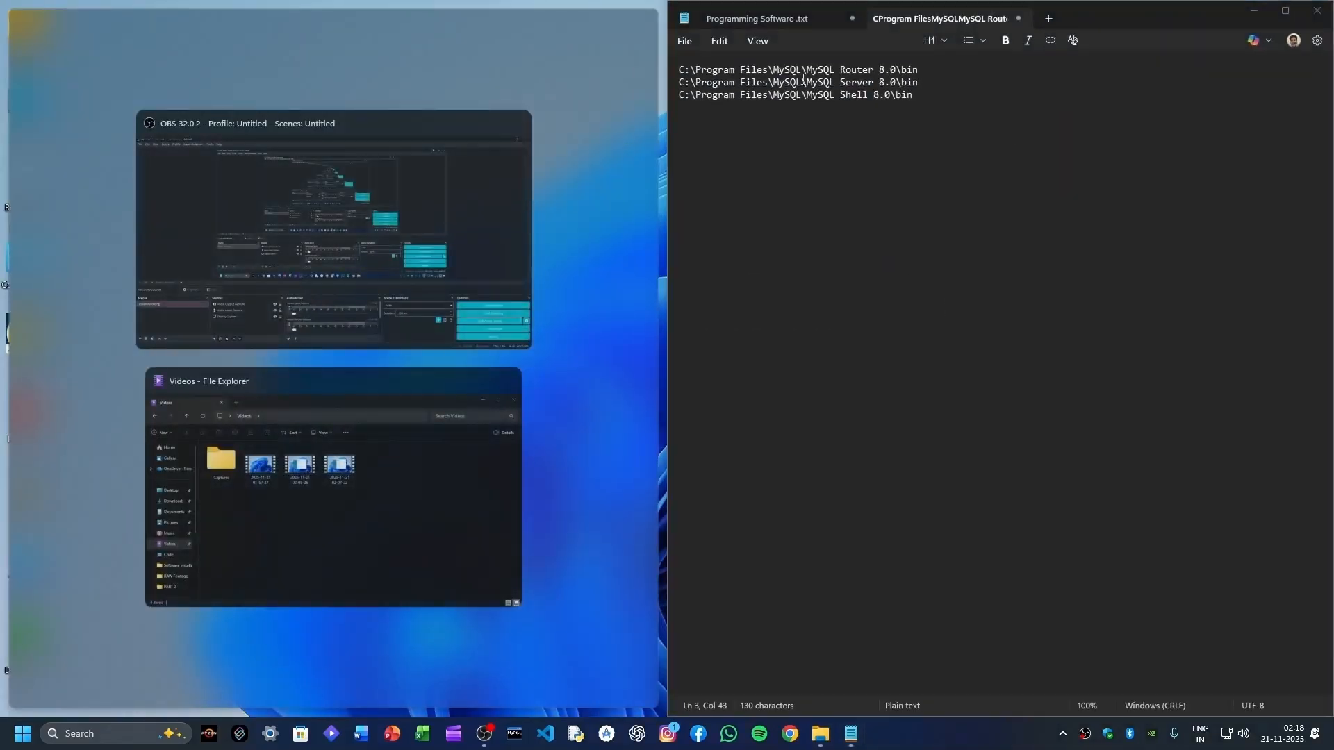
pyautogui.click(473, 7)
pyautogui.press('super')
pyautogui.write('syste')
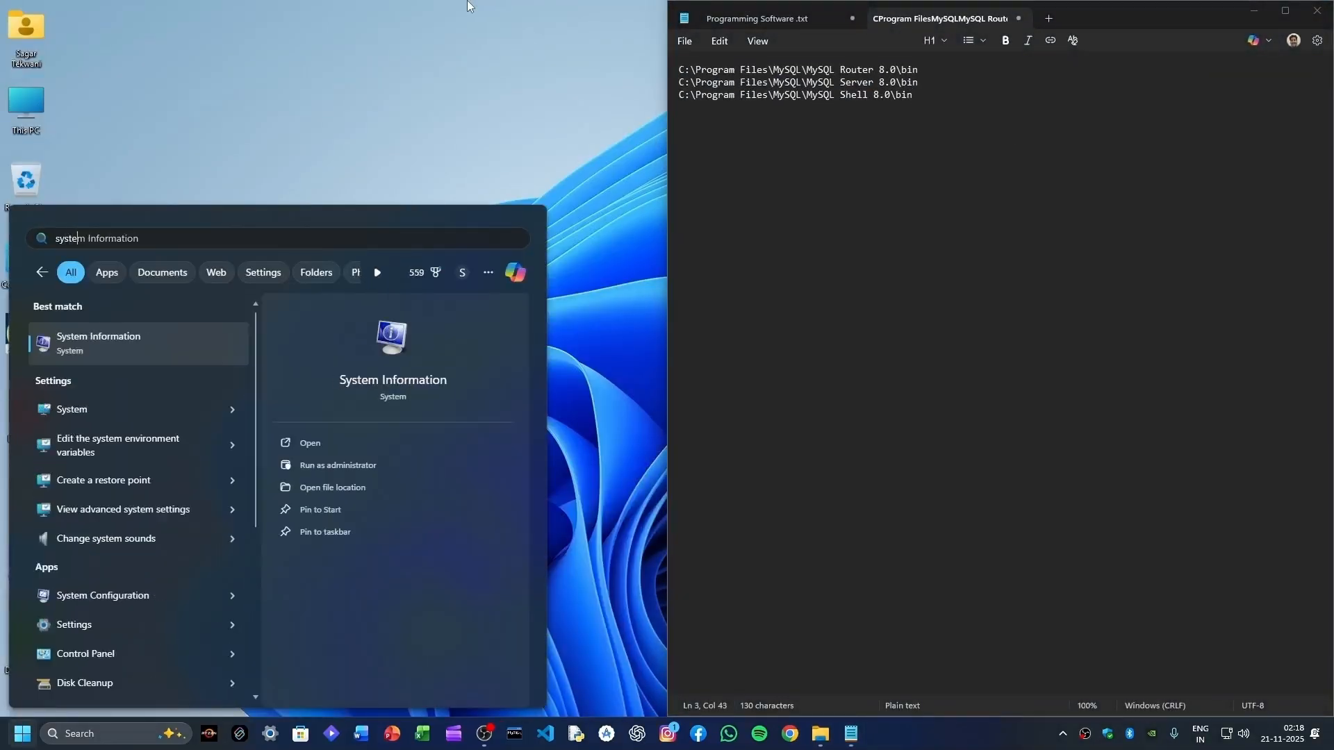
pyautogui.write('m vari')
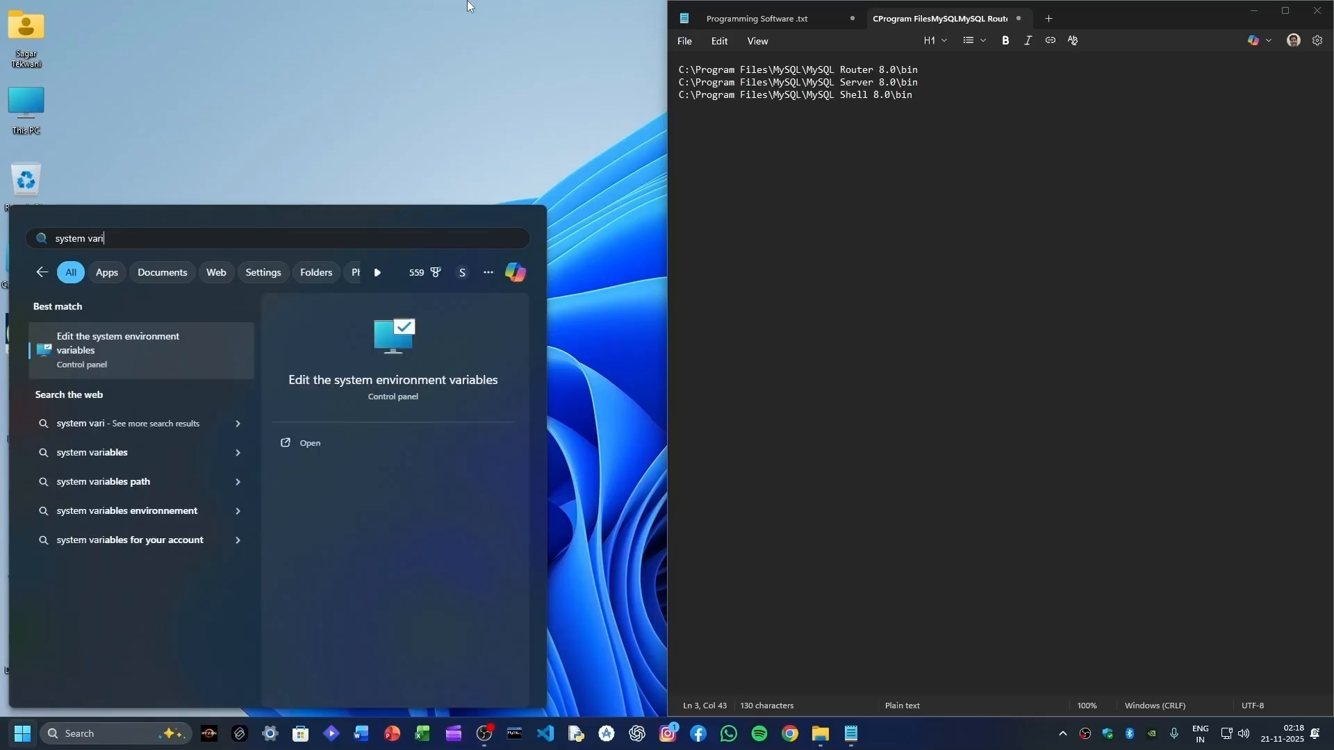
pyautogui.click(83, 345)
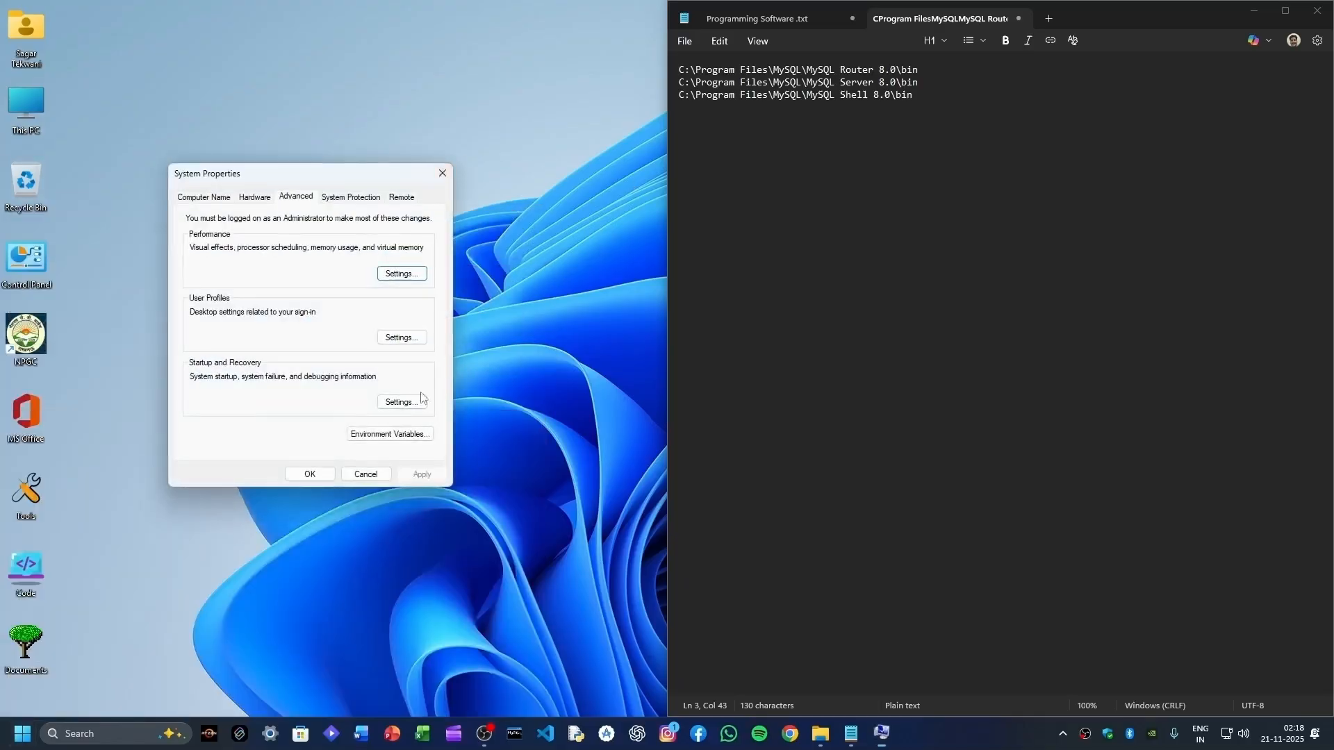
pyautogui.click(373, 439)
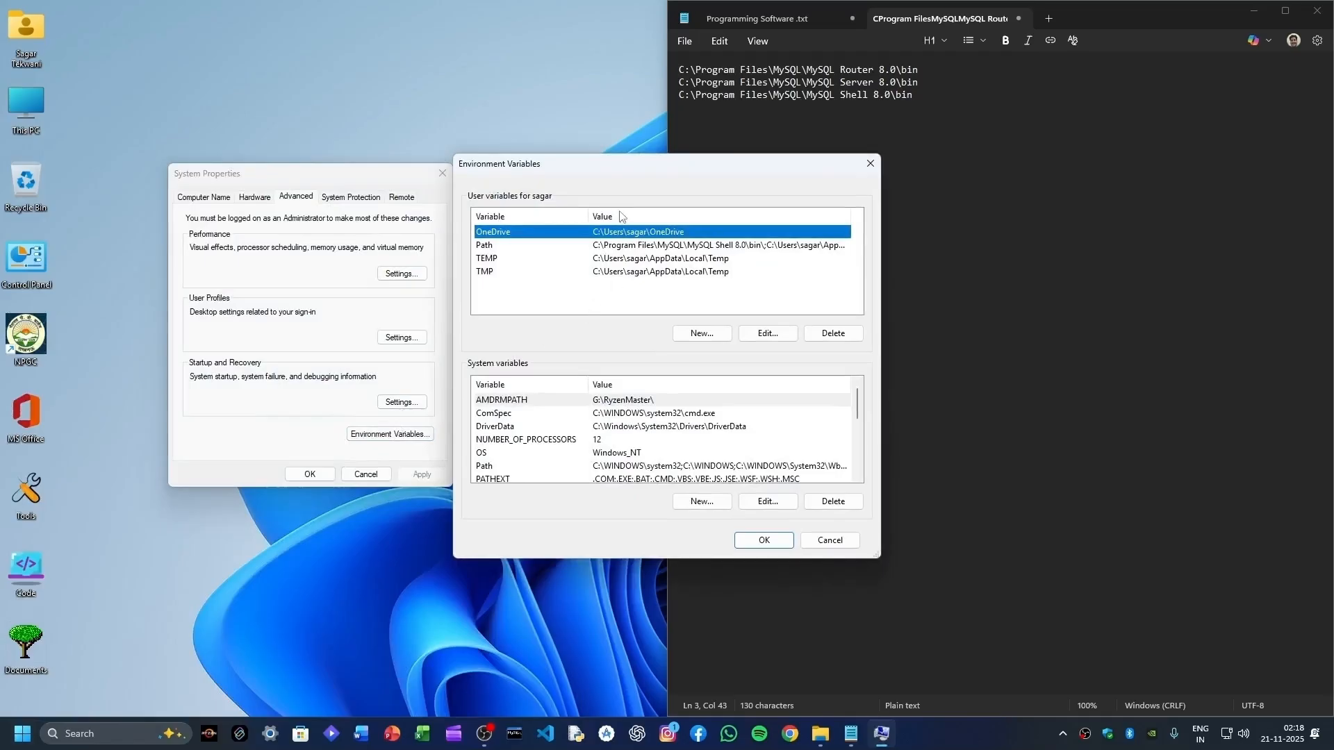
pyautogui.moveTo(620, 174); pyautogui.dragTo(318, 172)
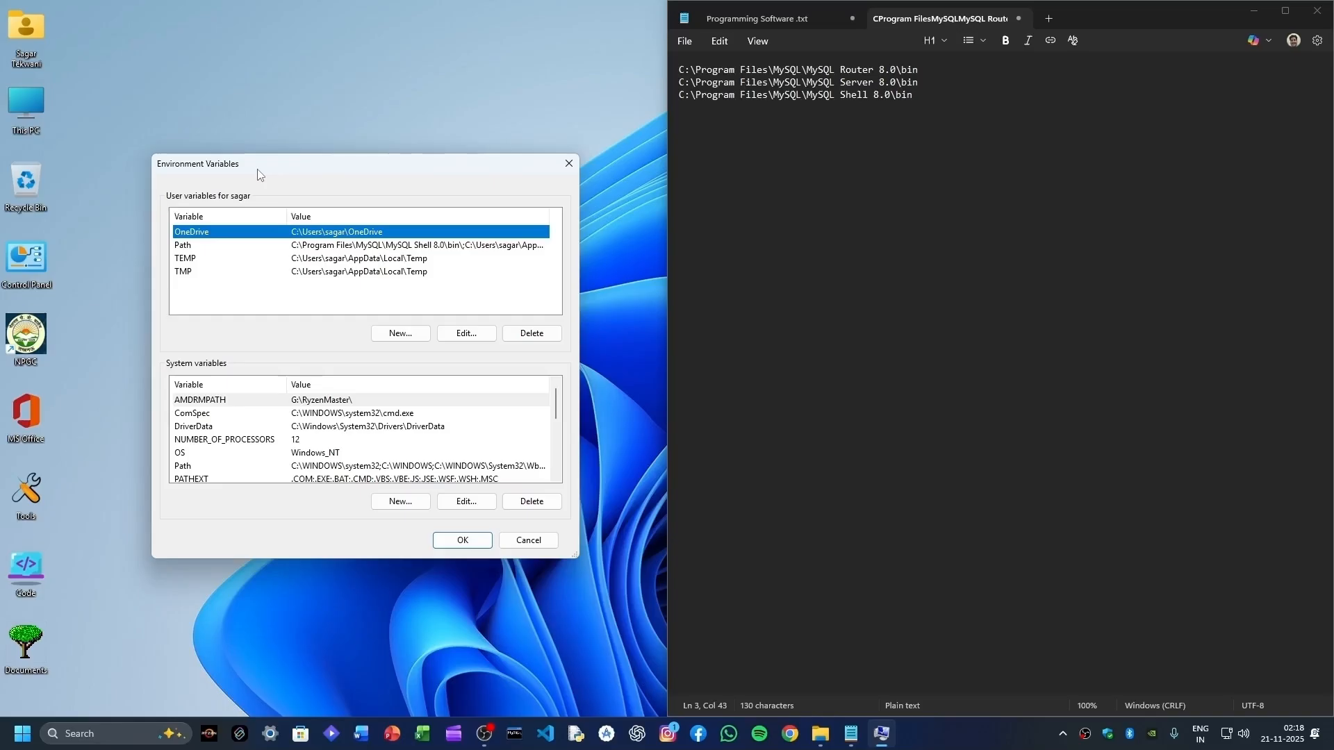
# - Open the user Path variable editor and position it beside the Notepad paths
pyautogui.doubleClick(197, 246)
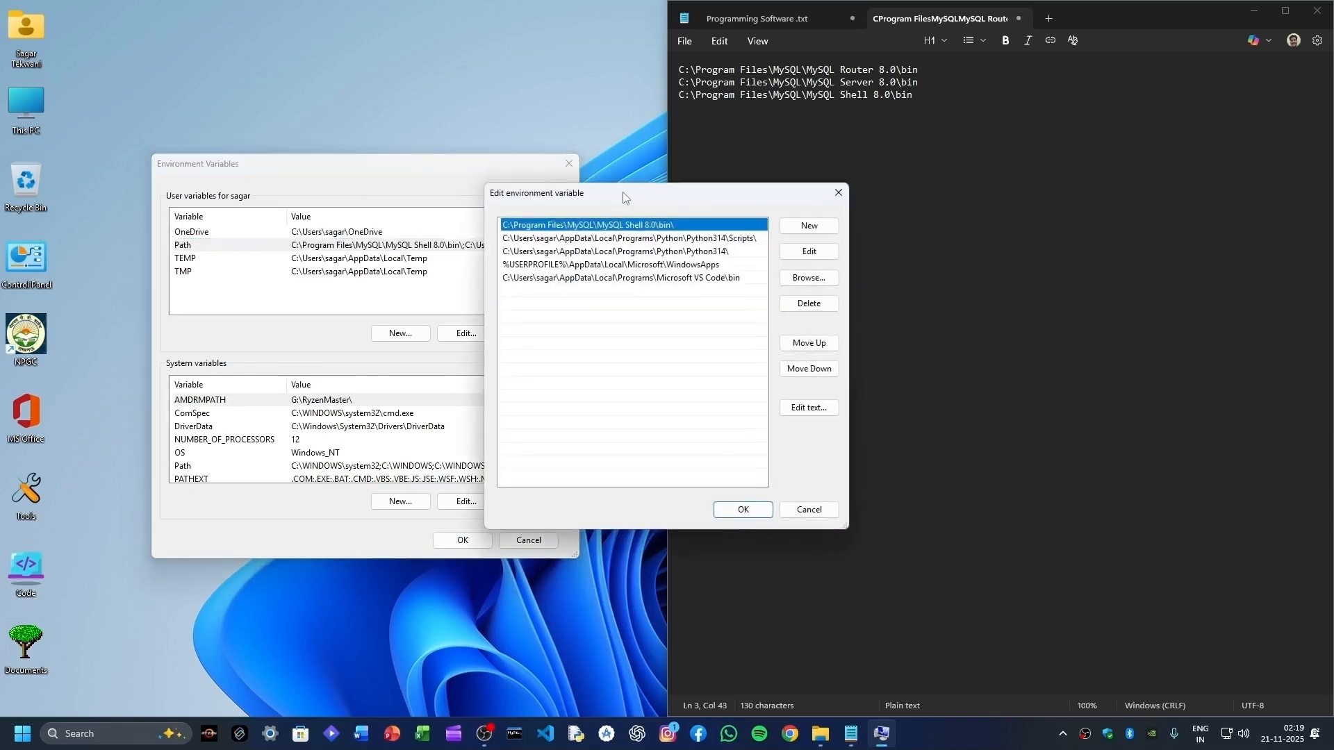
pyautogui.click(838, 192)
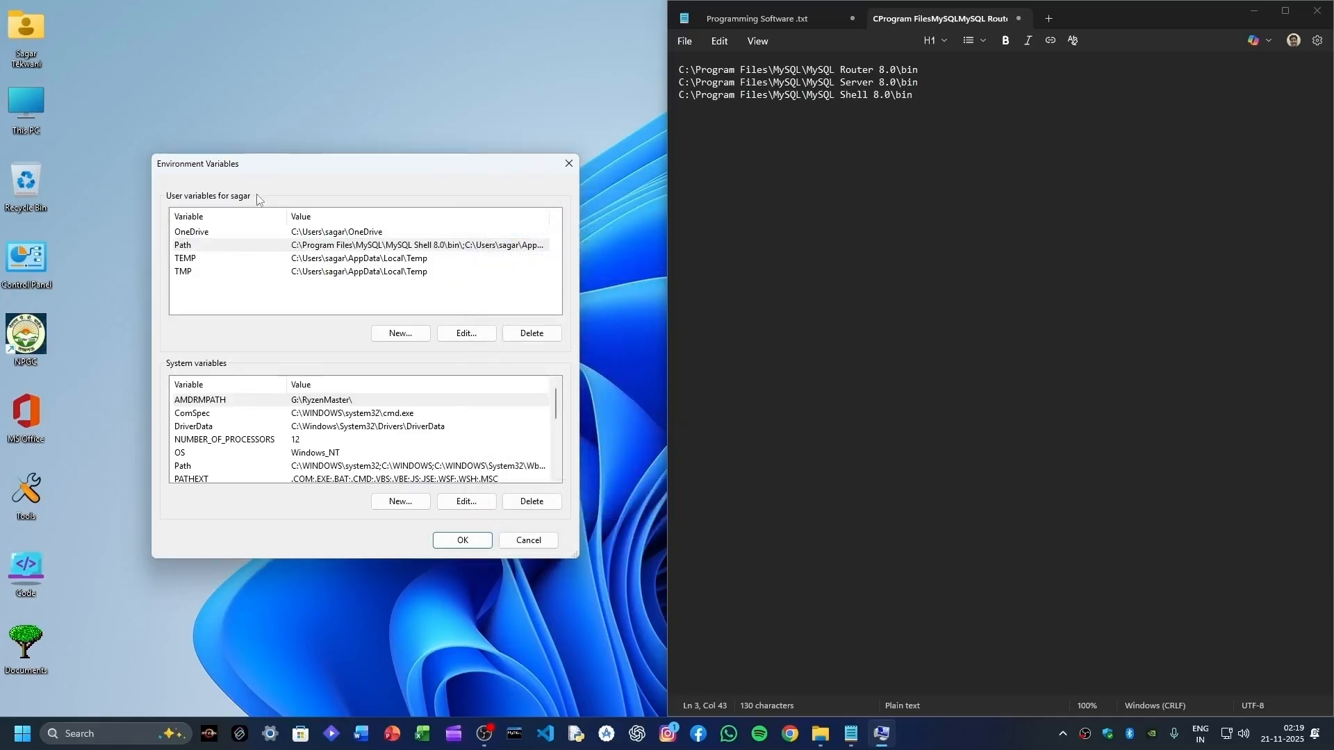
pyautogui.doubleClick(220, 246)
pyautogui.moveTo(642, 188); pyautogui.dragTo(318, 230)
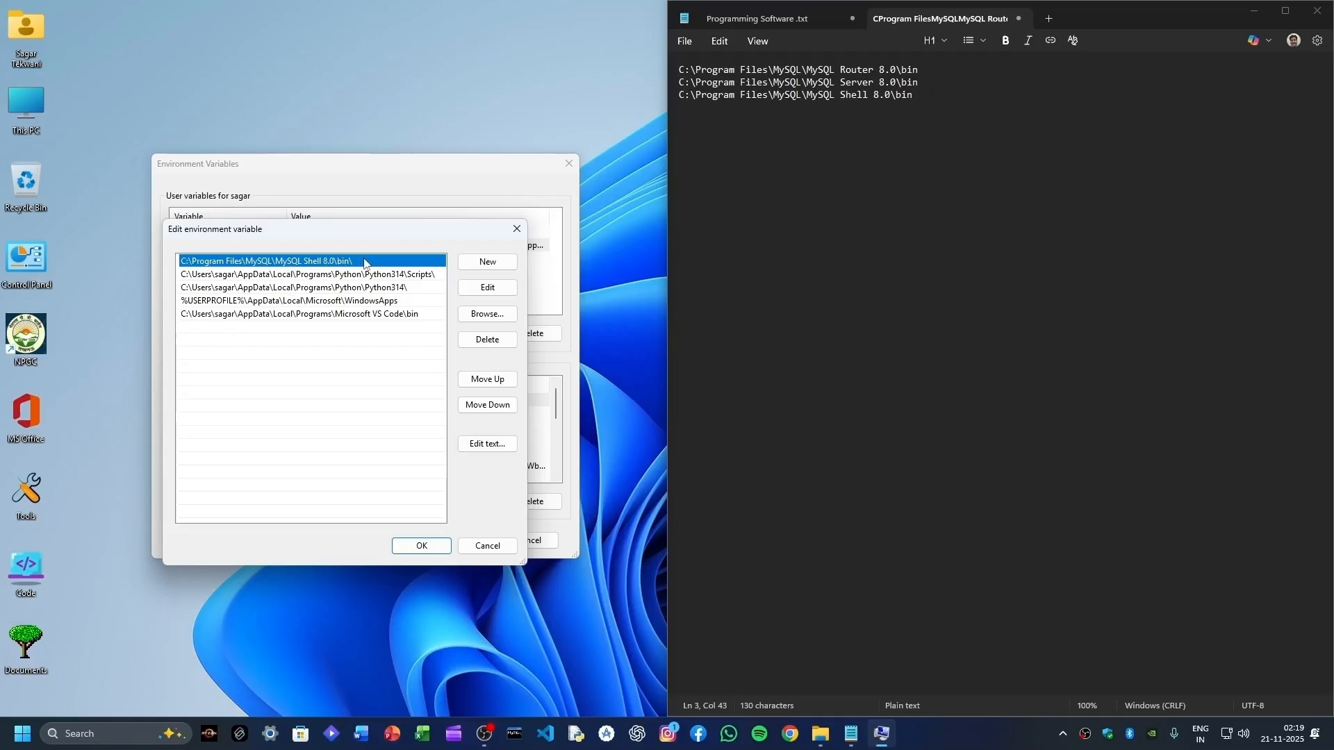
pyautogui.click(359, 334)
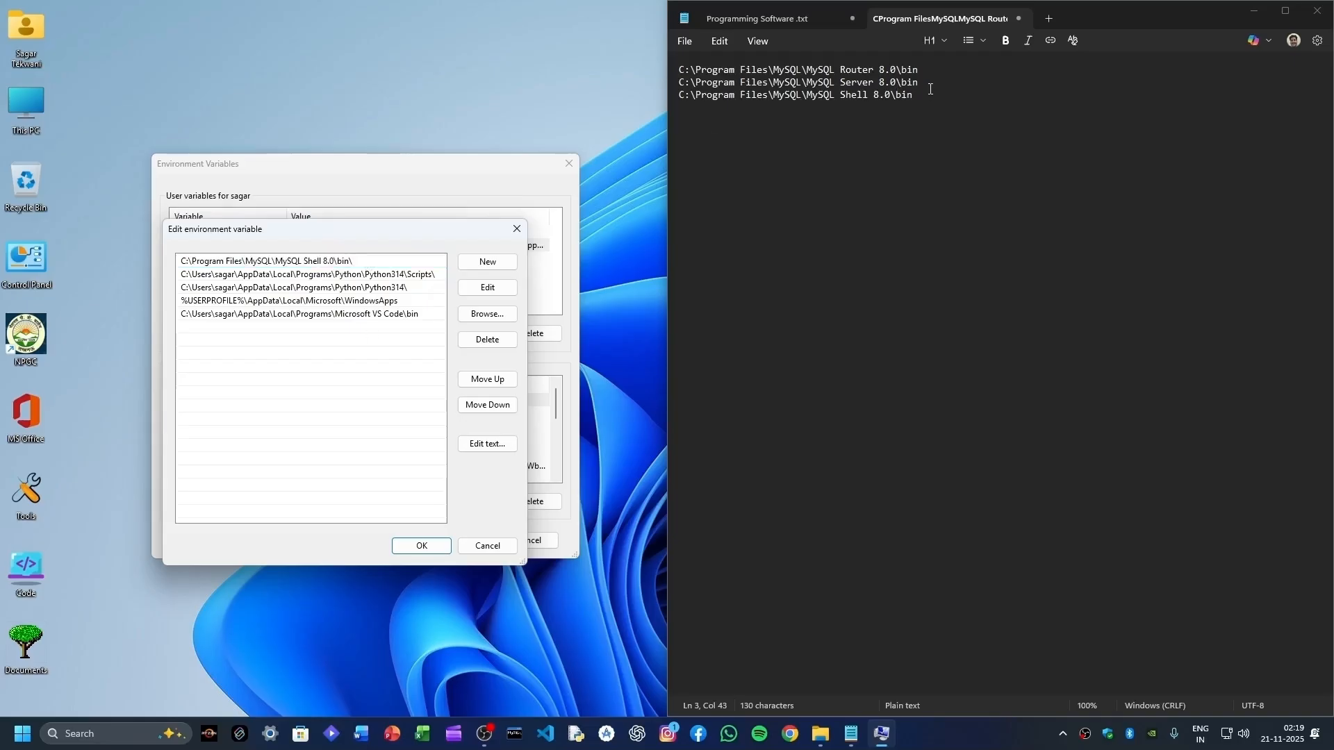
pyautogui.moveTo(931, 89); pyautogui.dragTo(677, 72)
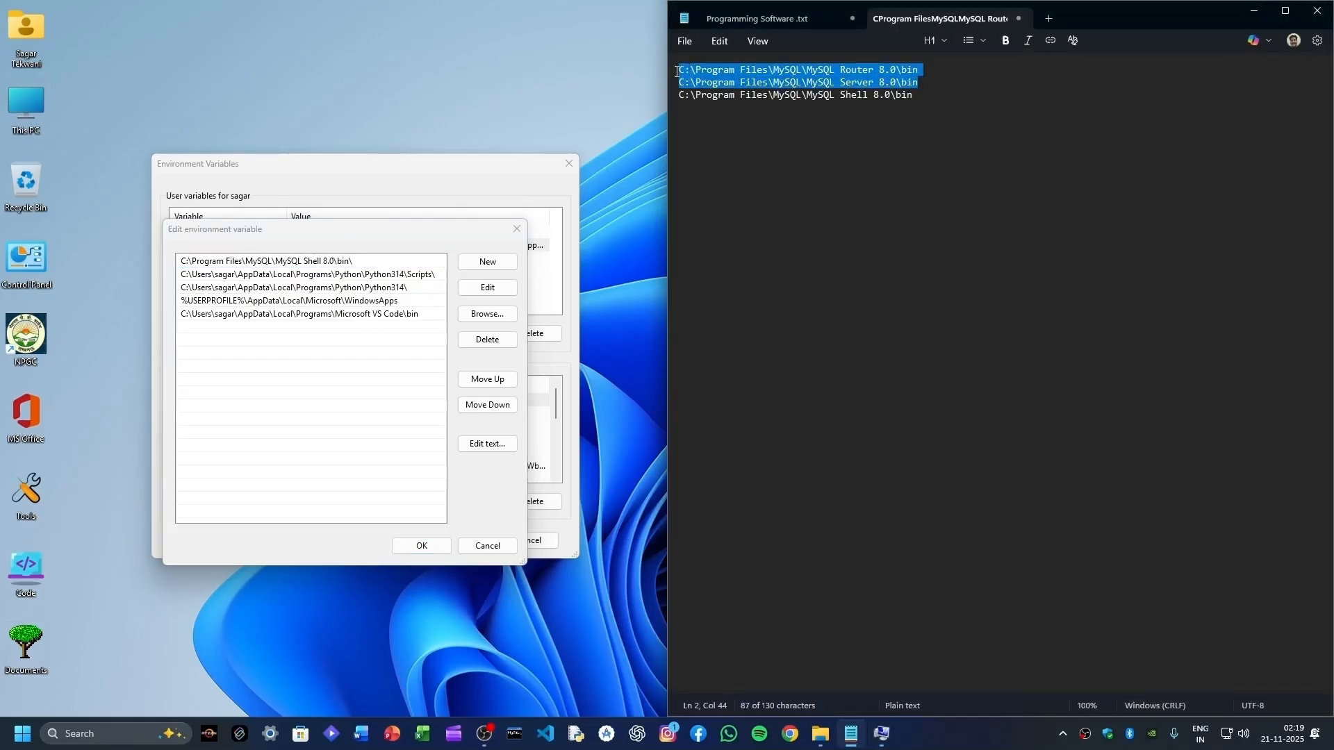
pyautogui.click(768, 95)
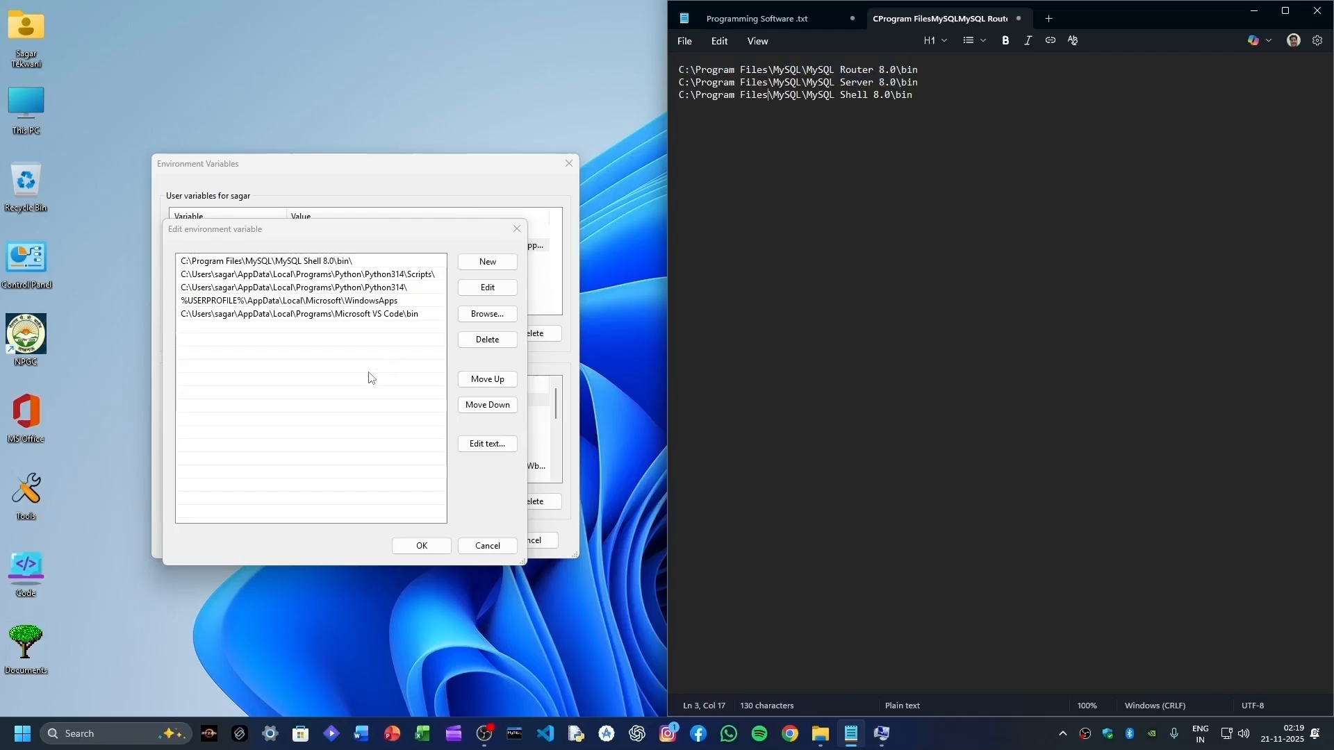
pyautogui.click(241, 263)
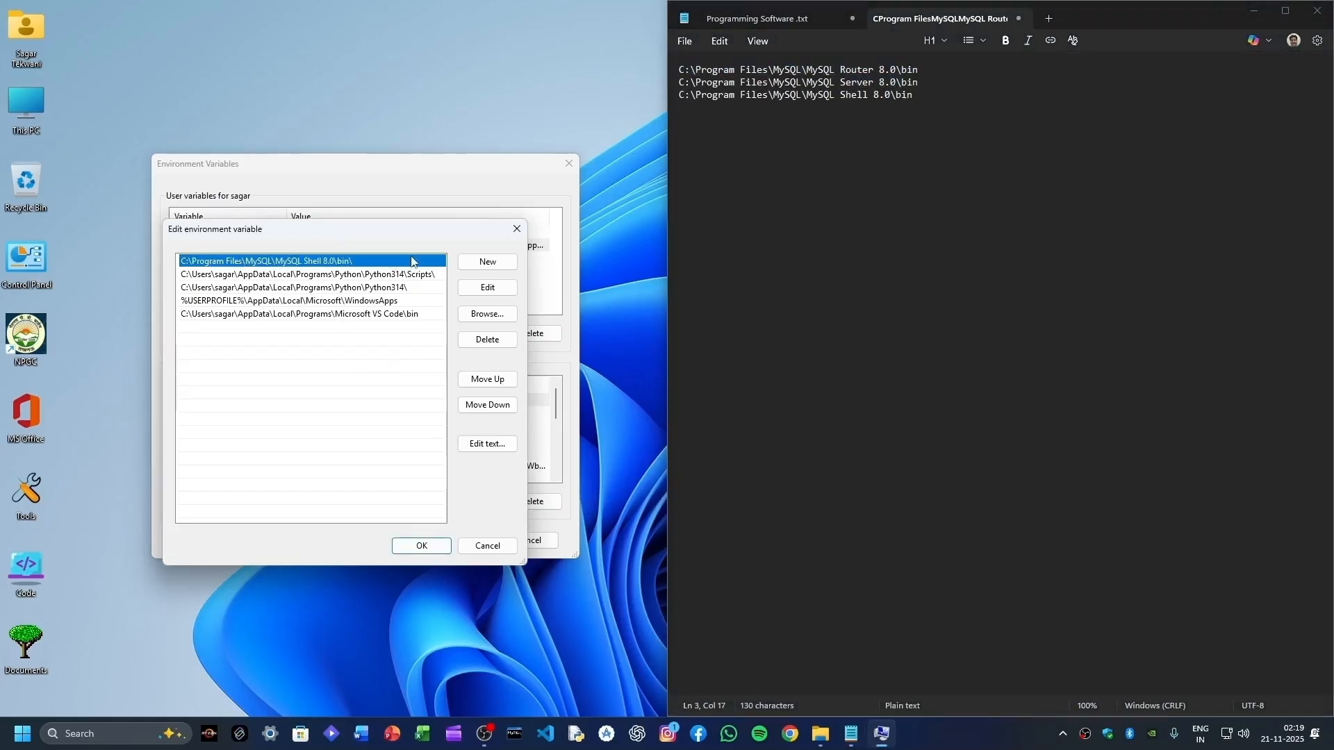
pyautogui.click(355, 349)
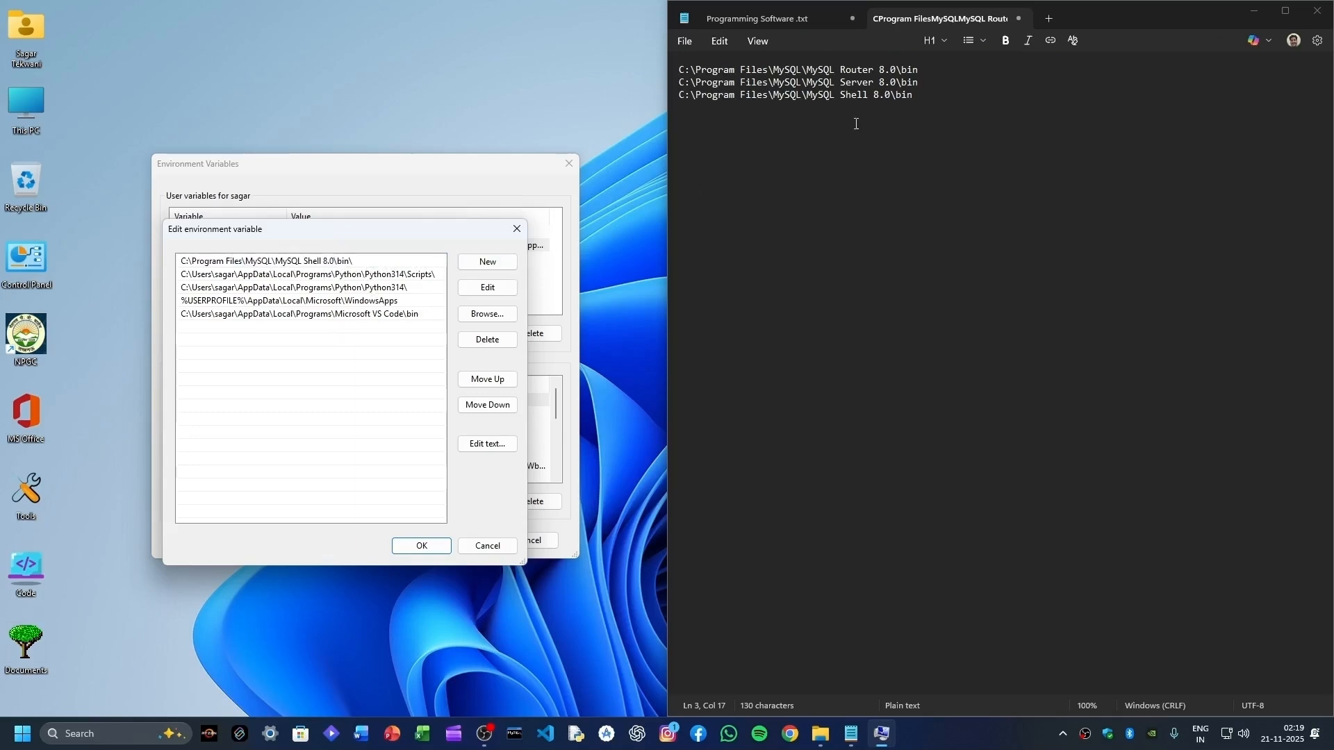
# - Add the MySQL Server 8.0 bin path from Notepad as a new user Path entry
pyautogui.moveTo(931, 85); pyautogui.dragTo(681, 82)
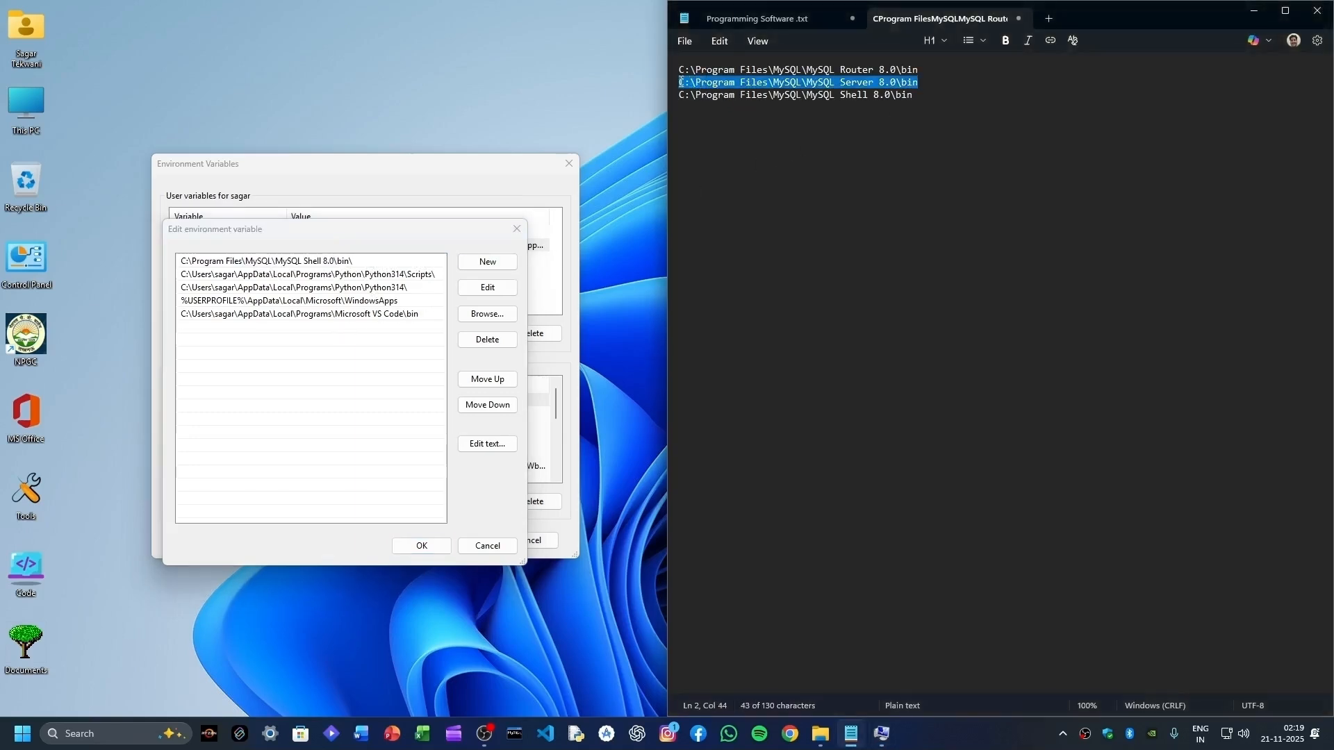
pyautogui.rightClick(742, 82)
pyautogui.click(813, 99)
pyautogui.click(351, 346)
pyautogui.click(483, 264)
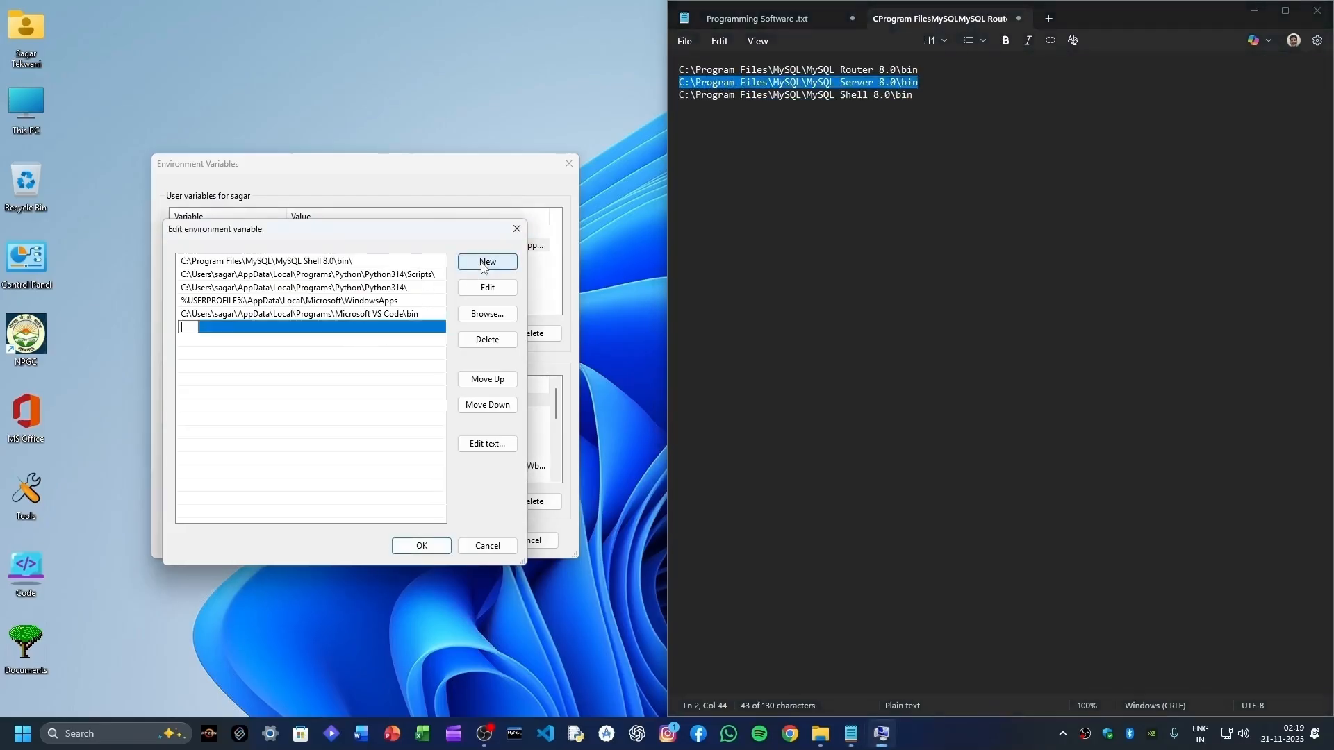
pyautogui.hotkey('ctrl', 'v')
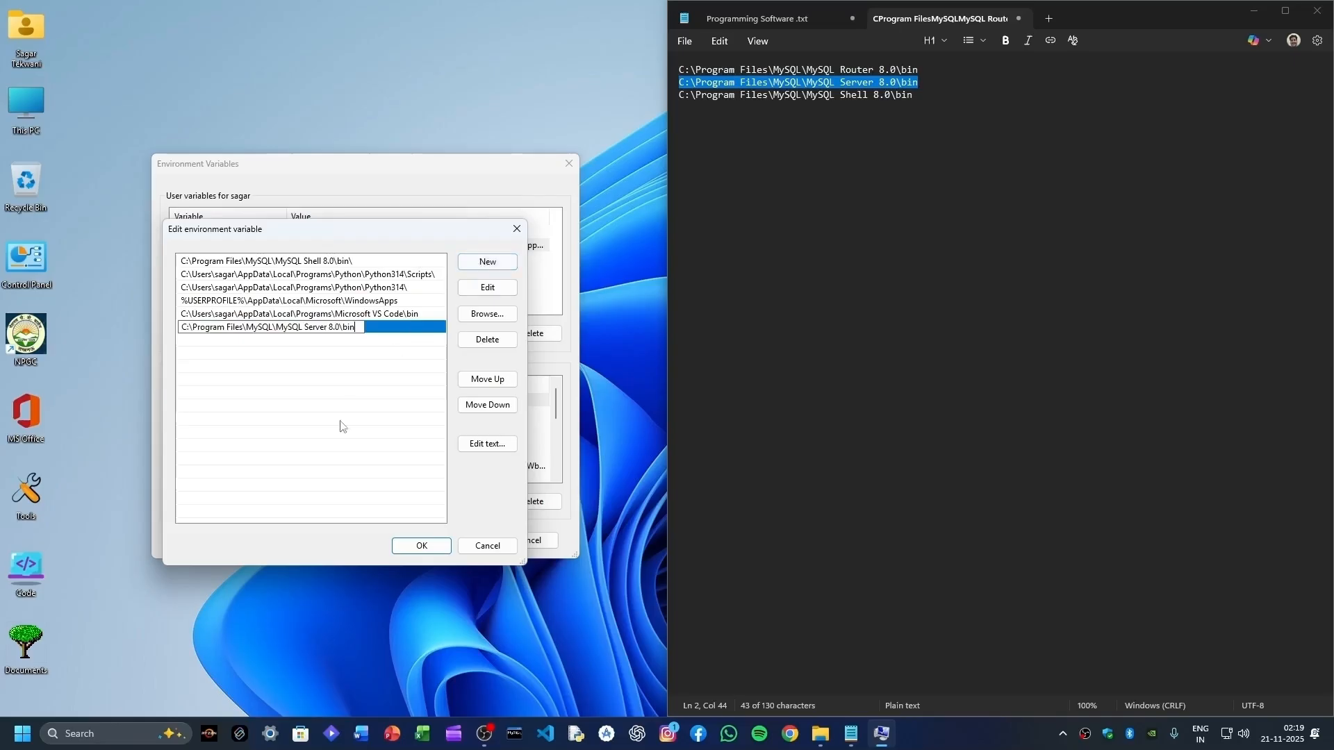
pyautogui.click(421, 546)
# - Add the MySQL Router 8.0 bin path as another user Path entry and confirm
pyautogui.doubleClick(231, 249)
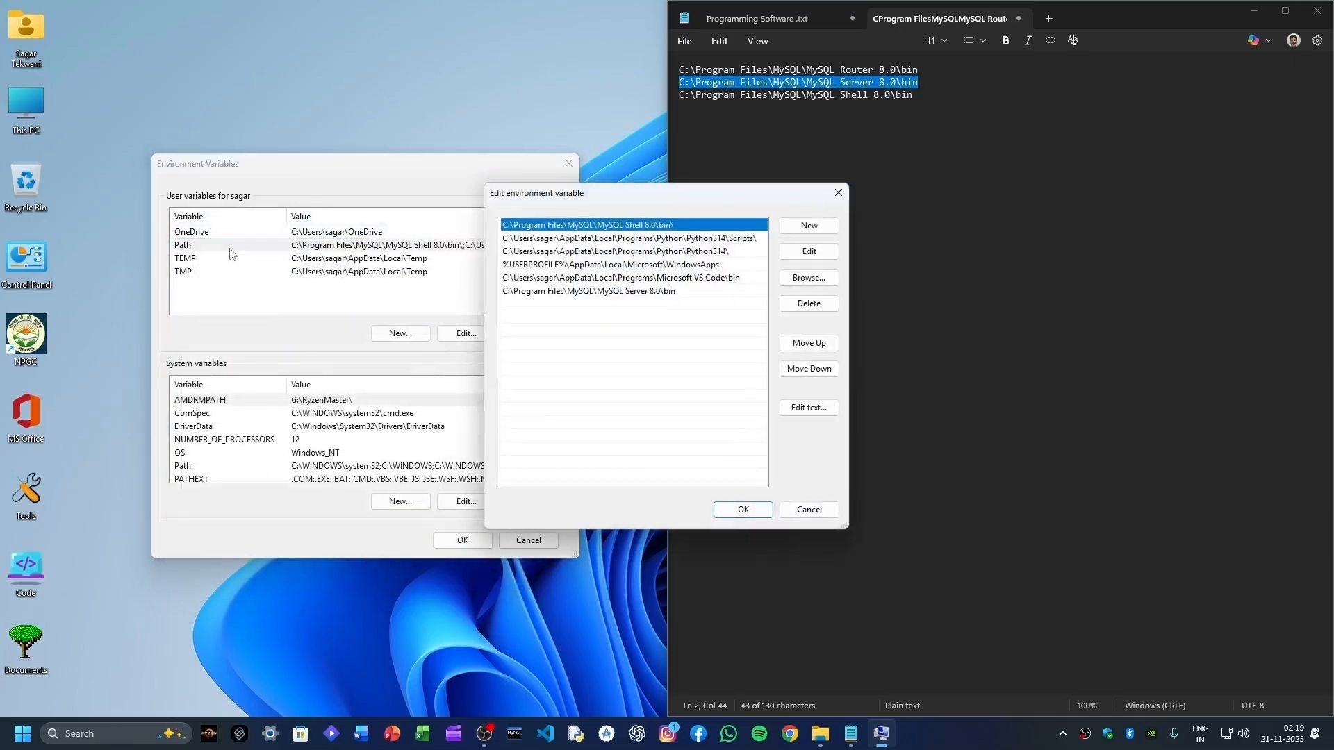
pyautogui.moveTo(589, 197); pyautogui.dragTo(310, 248)
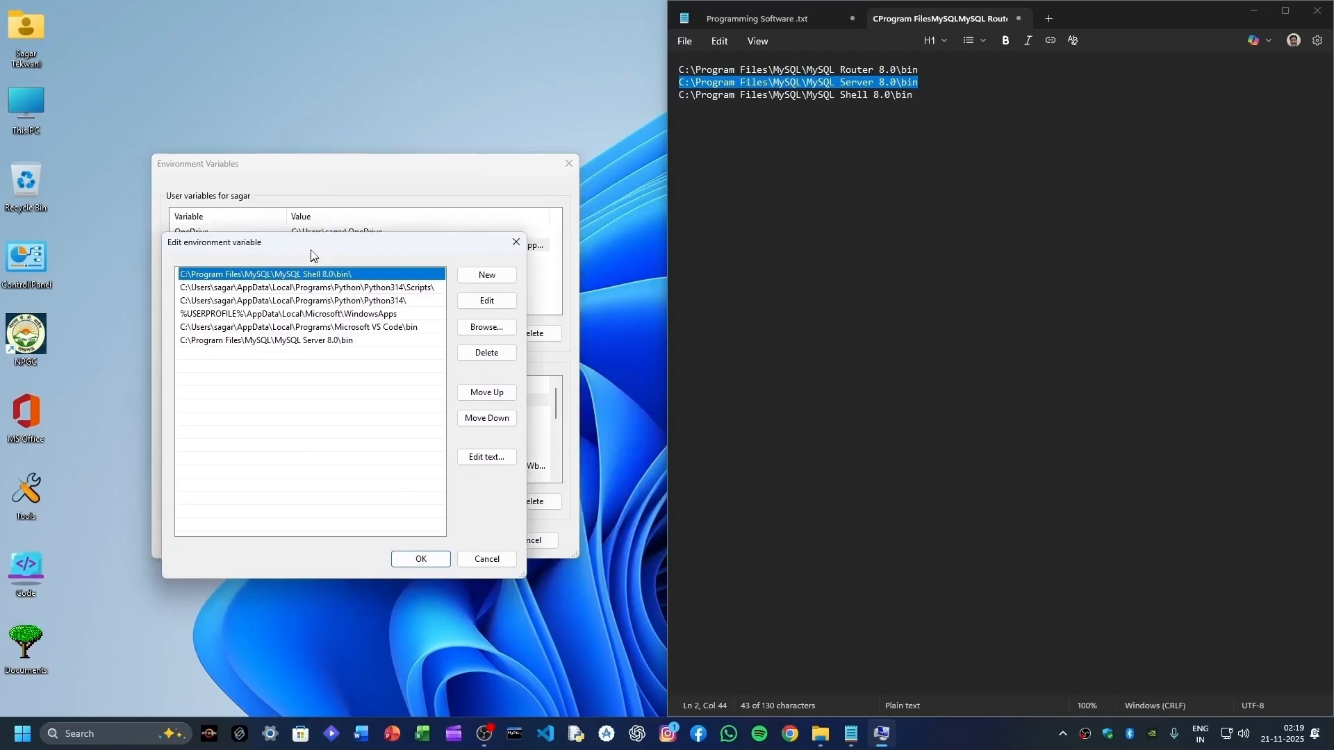
pyautogui.tripleClick(731, 99)
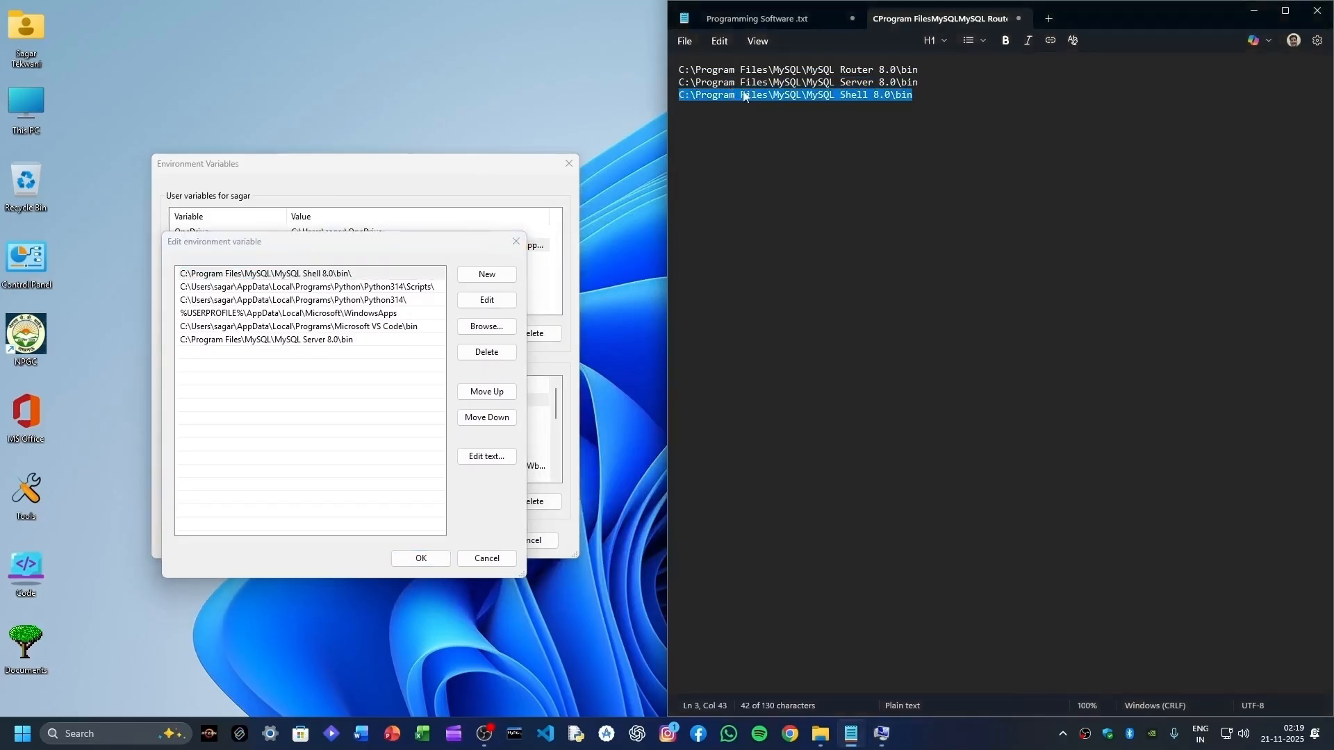
pyautogui.tripleClick(784, 70)
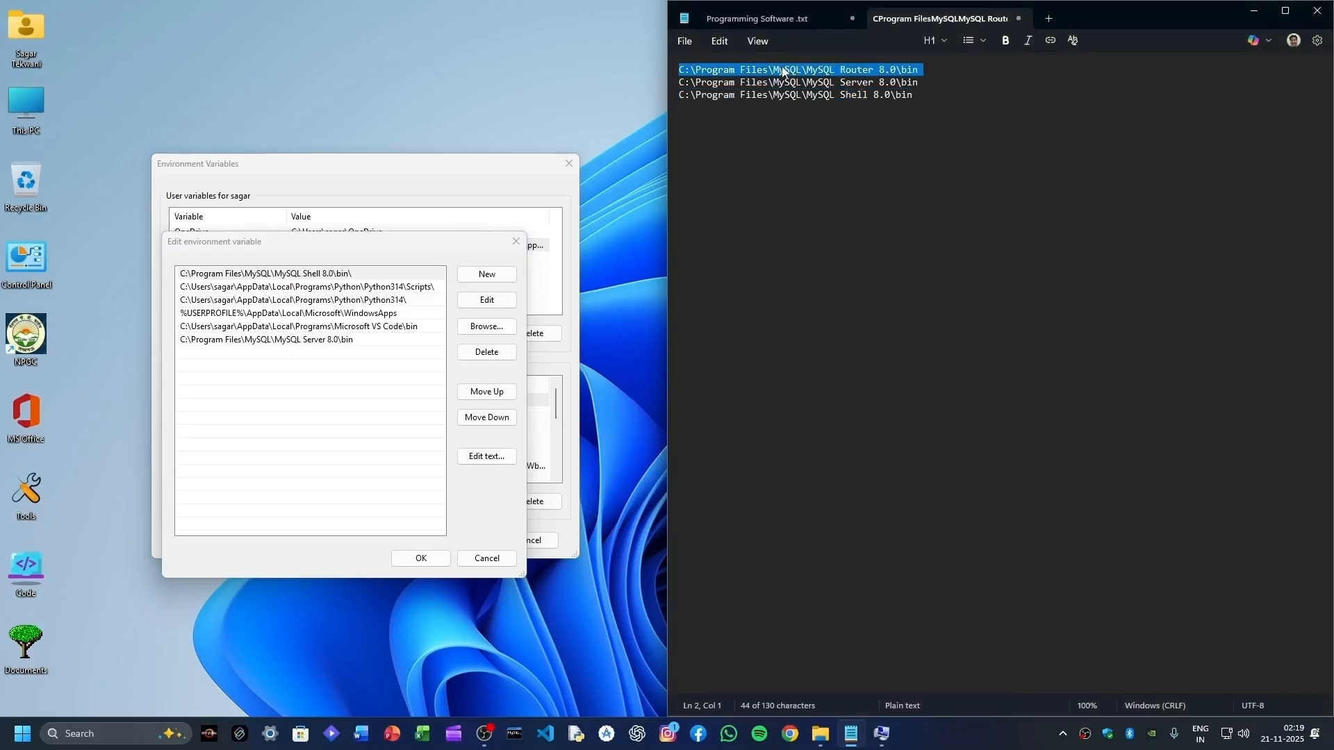
pyautogui.rightClick(784, 70)
pyautogui.click(849, 92)
pyautogui.click(487, 274)
pyautogui.hotkey('ctrl', 'v')
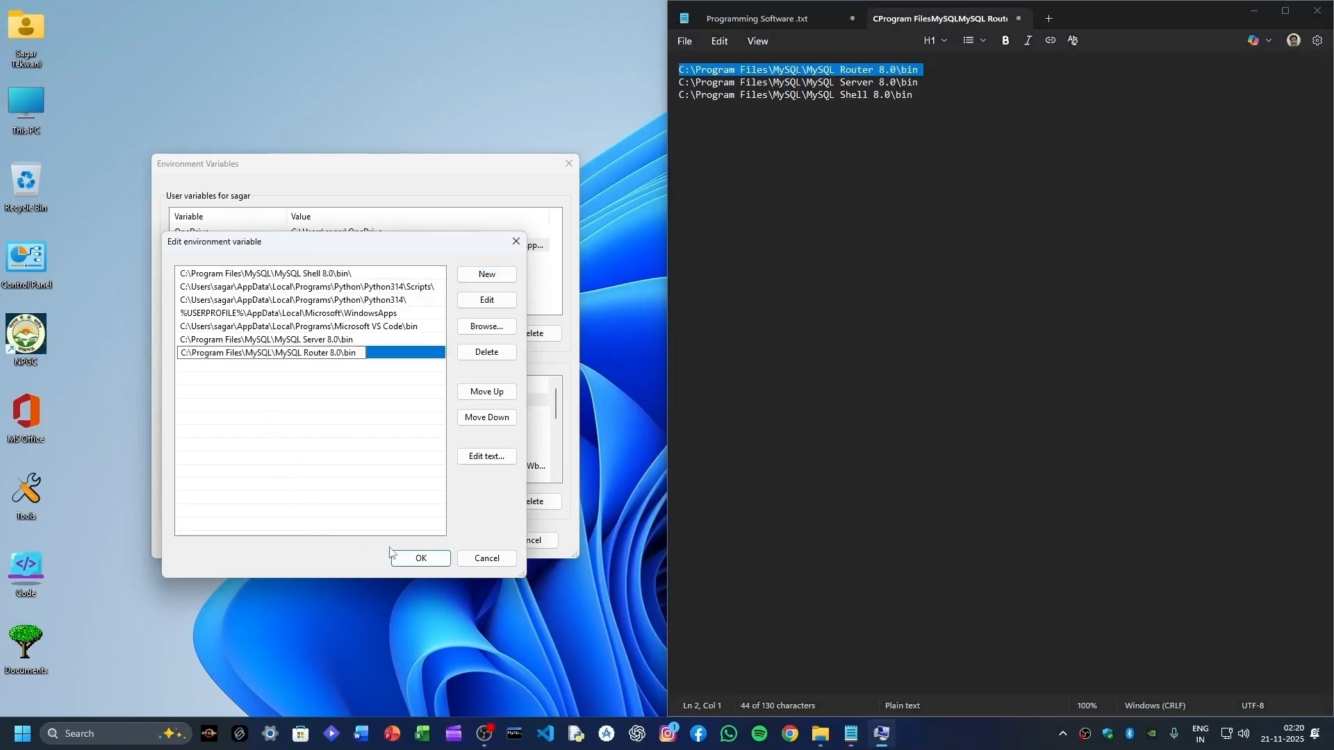
pyautogui.click(417, 562)
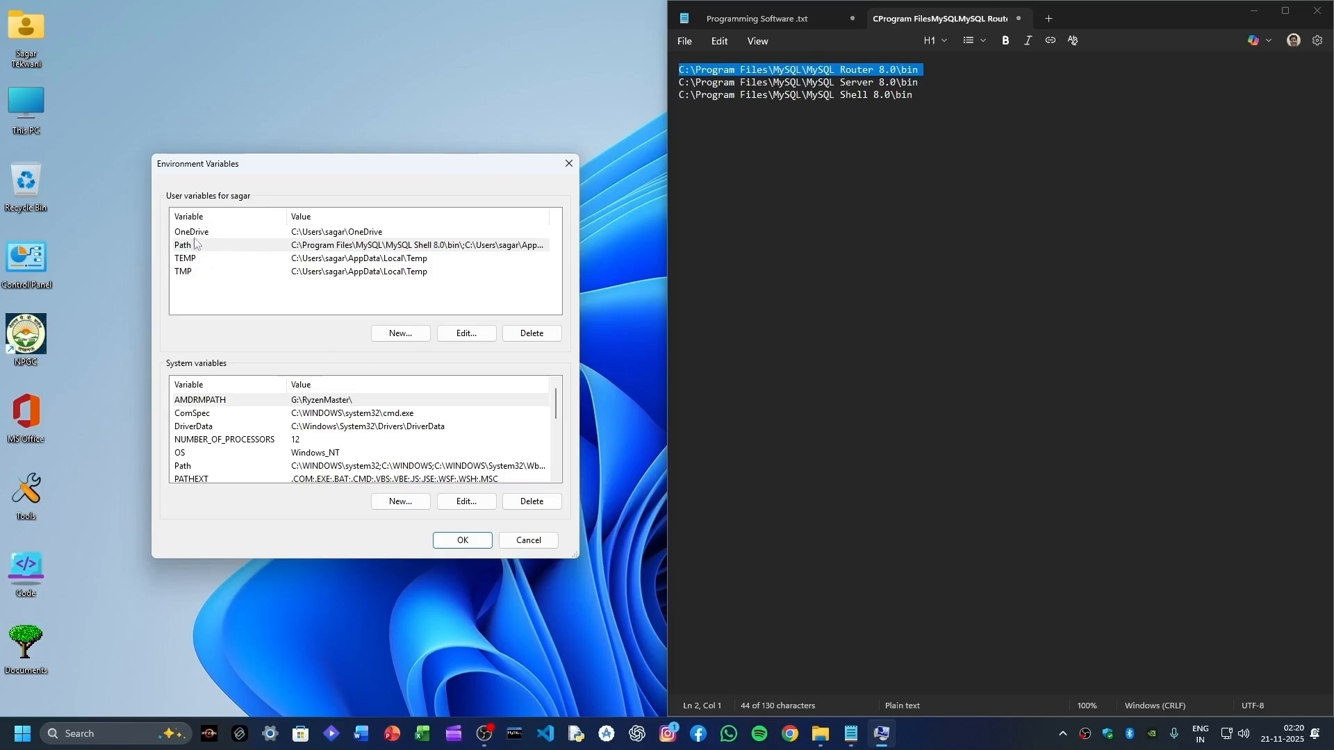
pyautogui.click(230, 250)
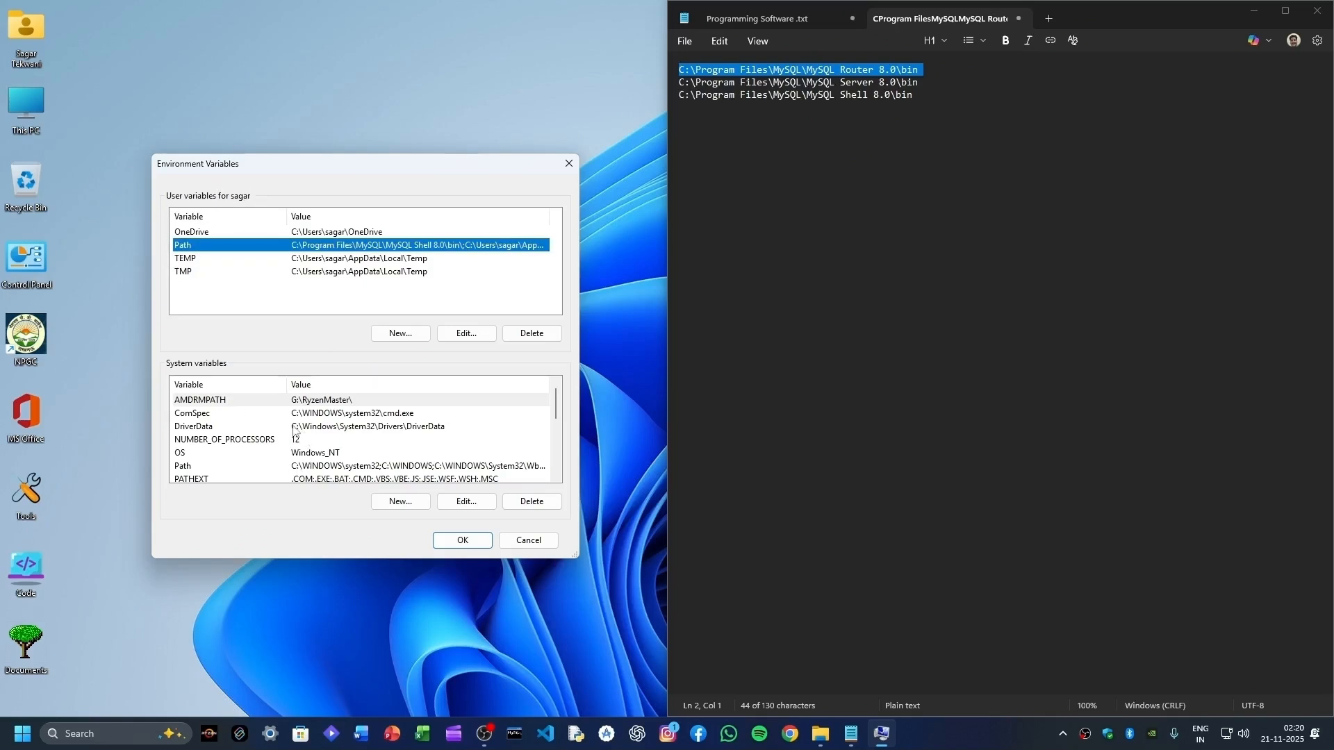
# - Add the MySQL Shell 8.0 bin path from Notepad as a new system Path entry
pyautogui.doubleClick(197, 471)
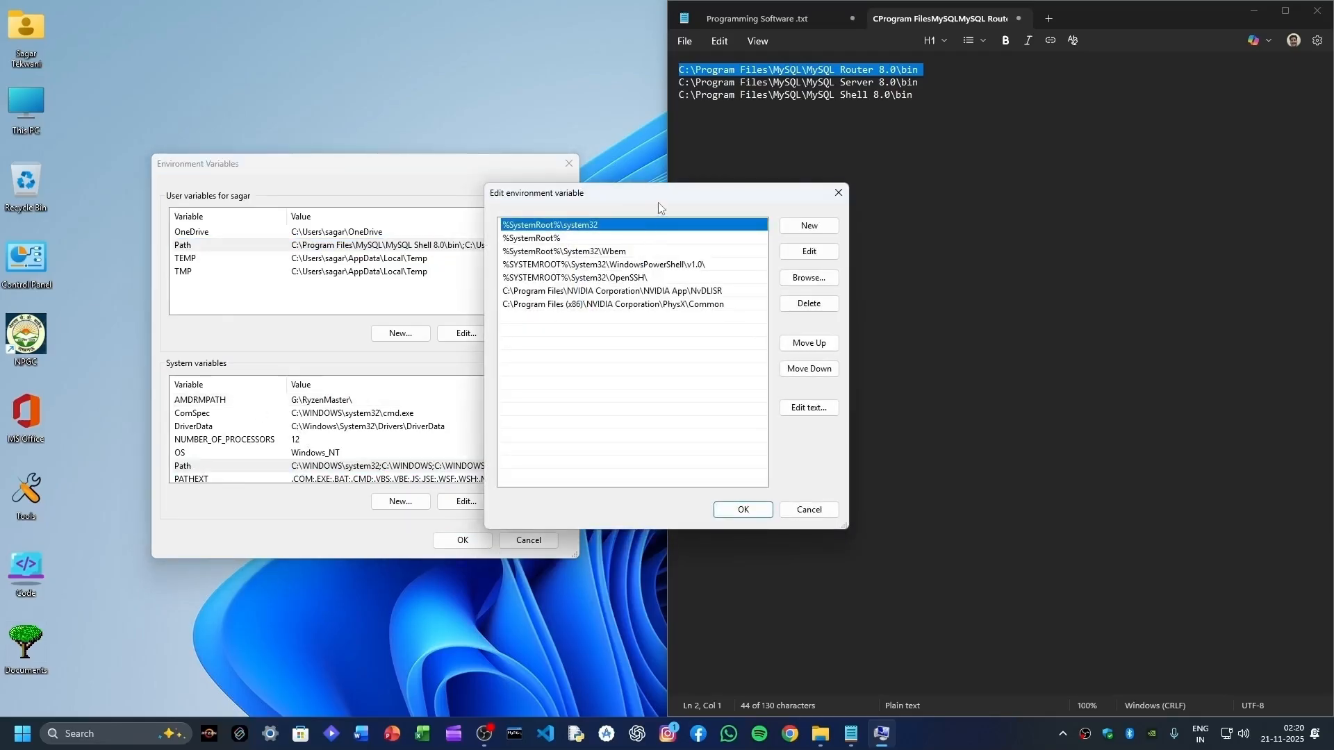
pyautogui.moveTo(658, 202); pyautogui.dragTo(358, 228)
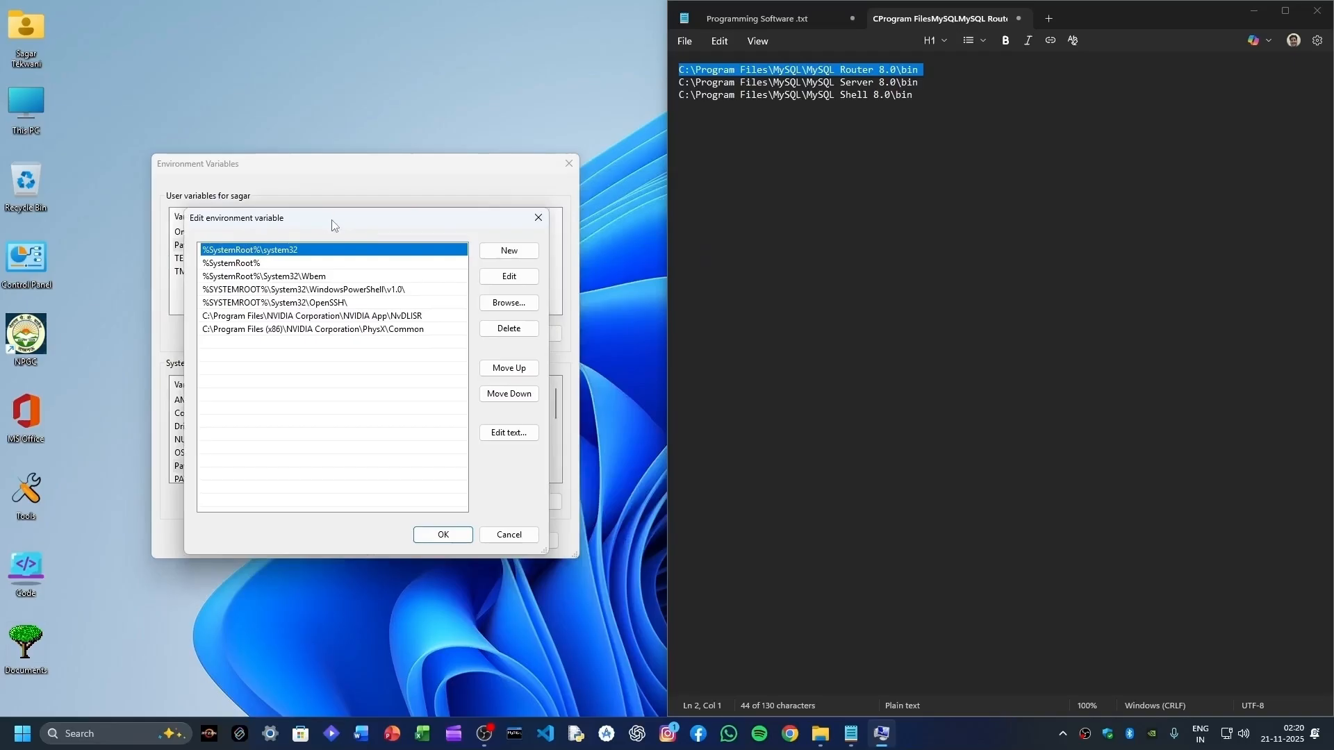
pyautogui.click(918, 114)
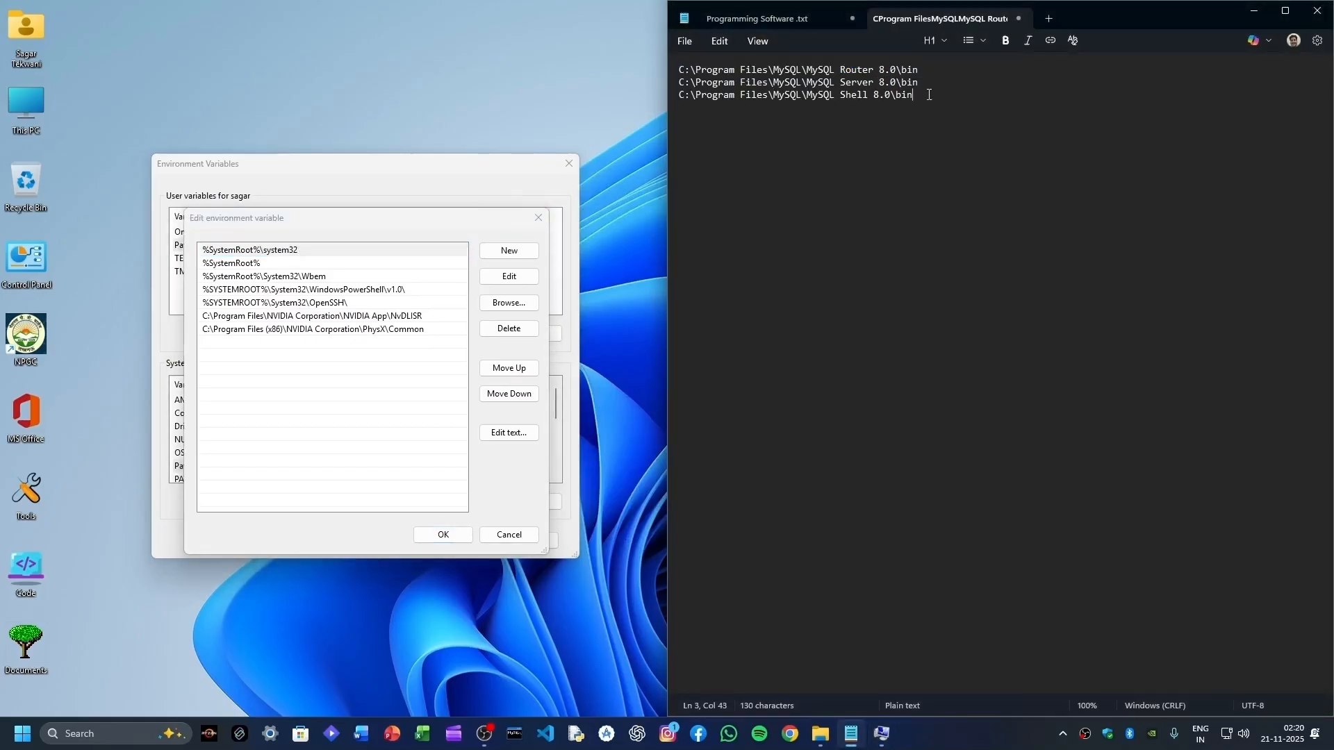
pyautogui.moveTo(929, 94); pyautogui.dragTo(674, 103)
pyautogui.rightClick(714, 102)
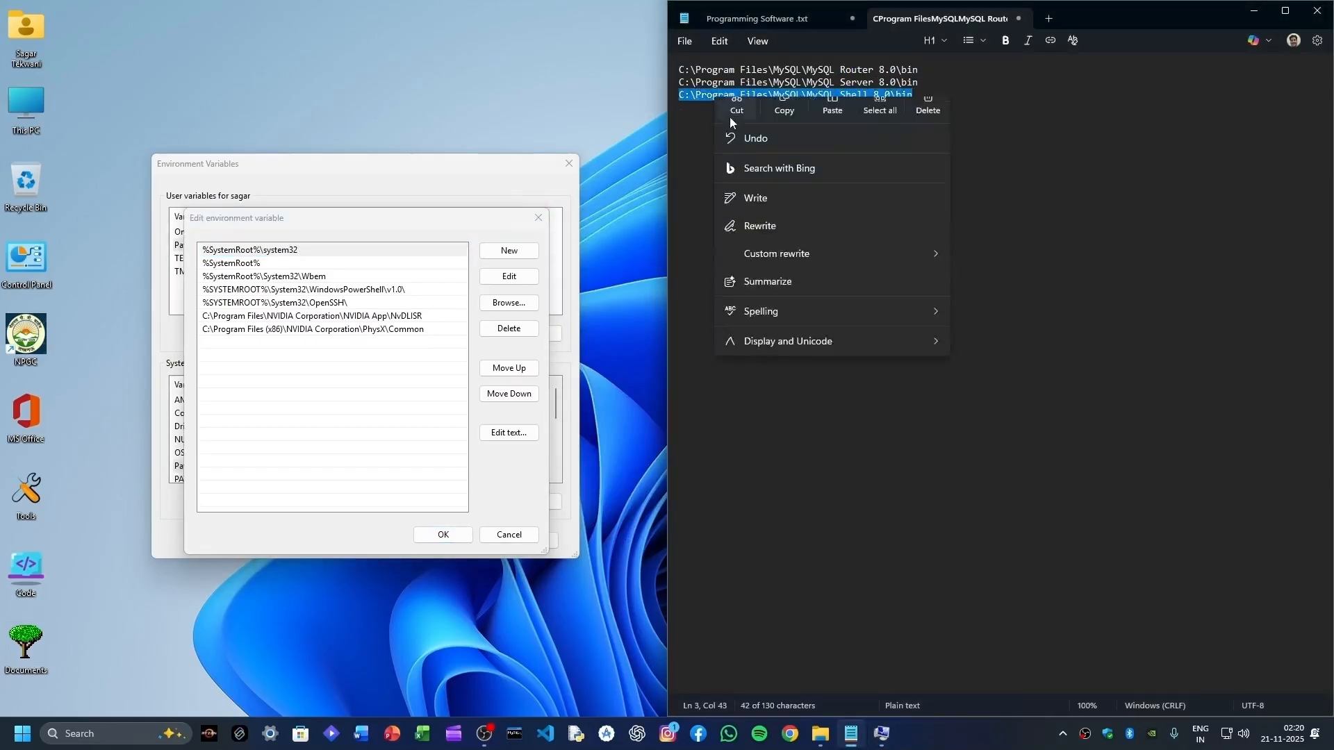
pyautogui.click(794, 125)
pyautogui.click(524, 248)
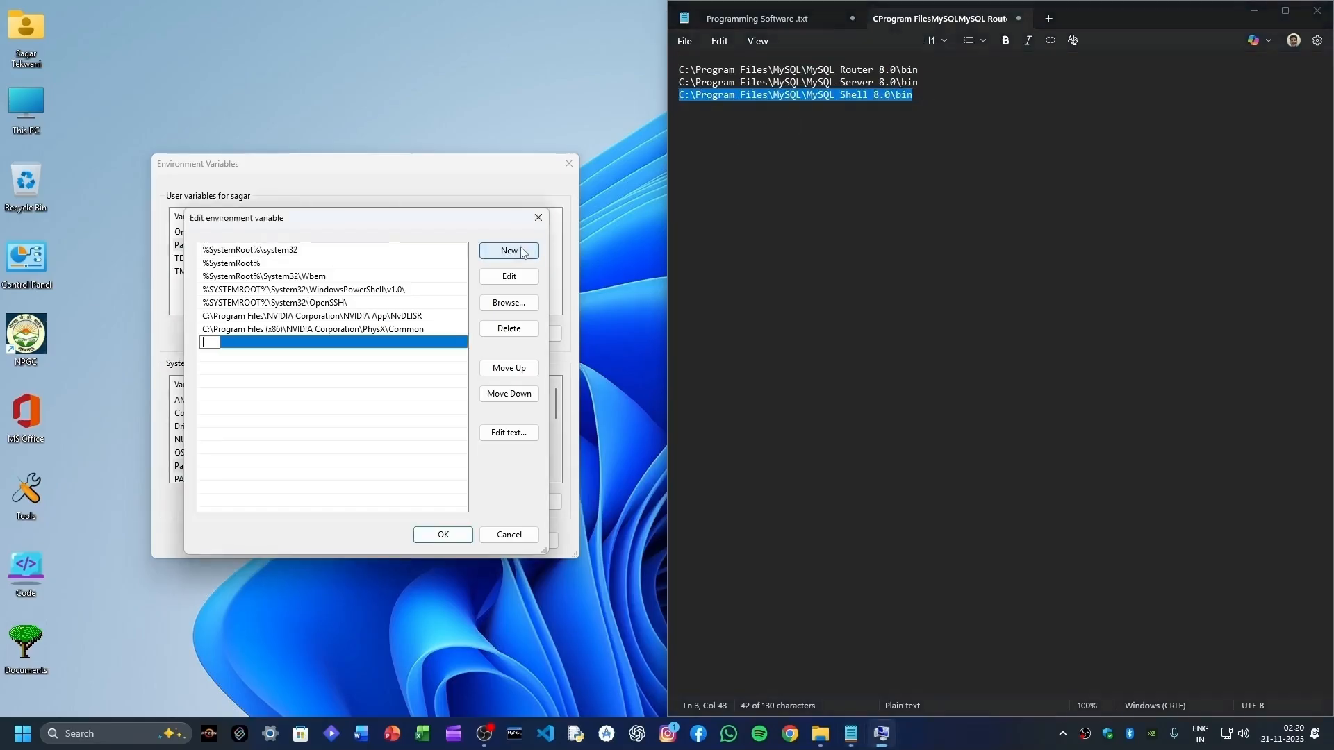
pyautogui.hotkey('ctrl', 'v')
pyautogui.click(439, 533)
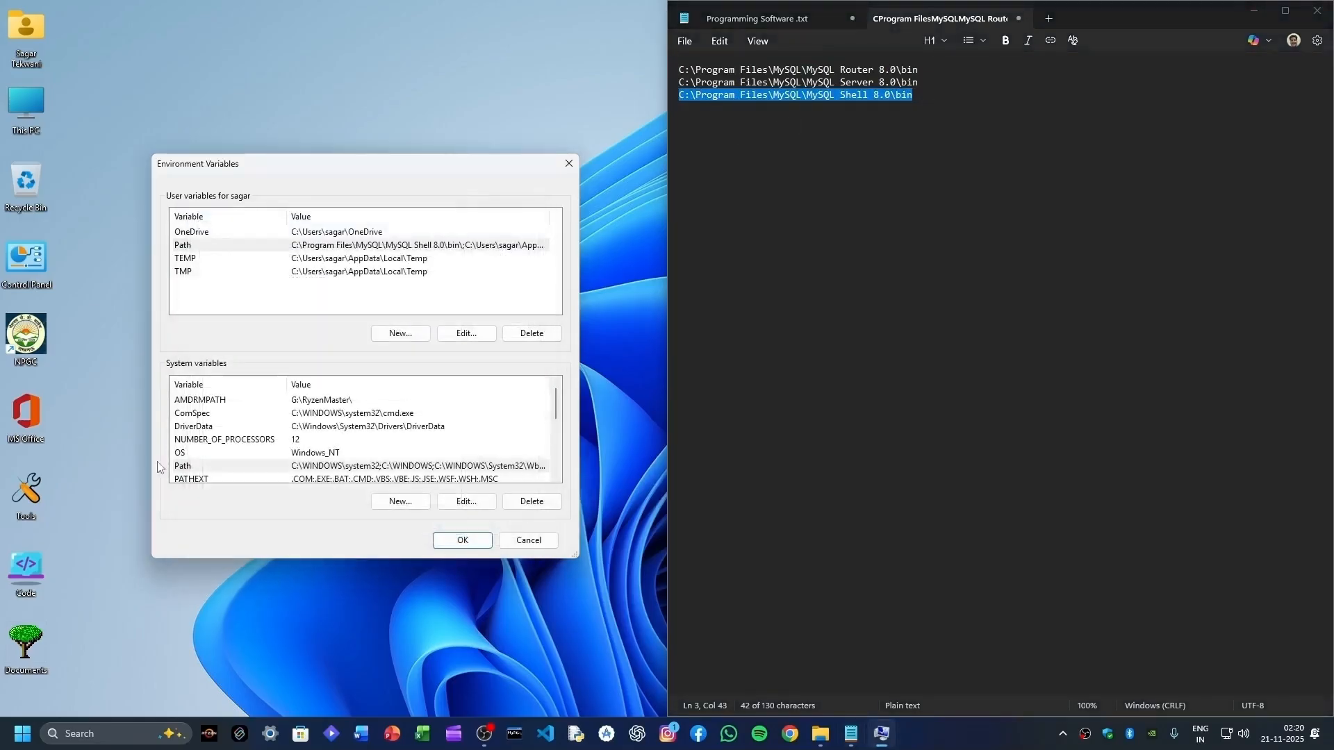
# - Paste the copied path into another new system Path entry and confirm
pyautogui.doubleClick(208, 467)
pyautogui.moveTo(711, 194); pyautogui.dragTo(439, 233)
pyautogui.moveTo(928, 82); pyautogui.dragTo(665, 82)
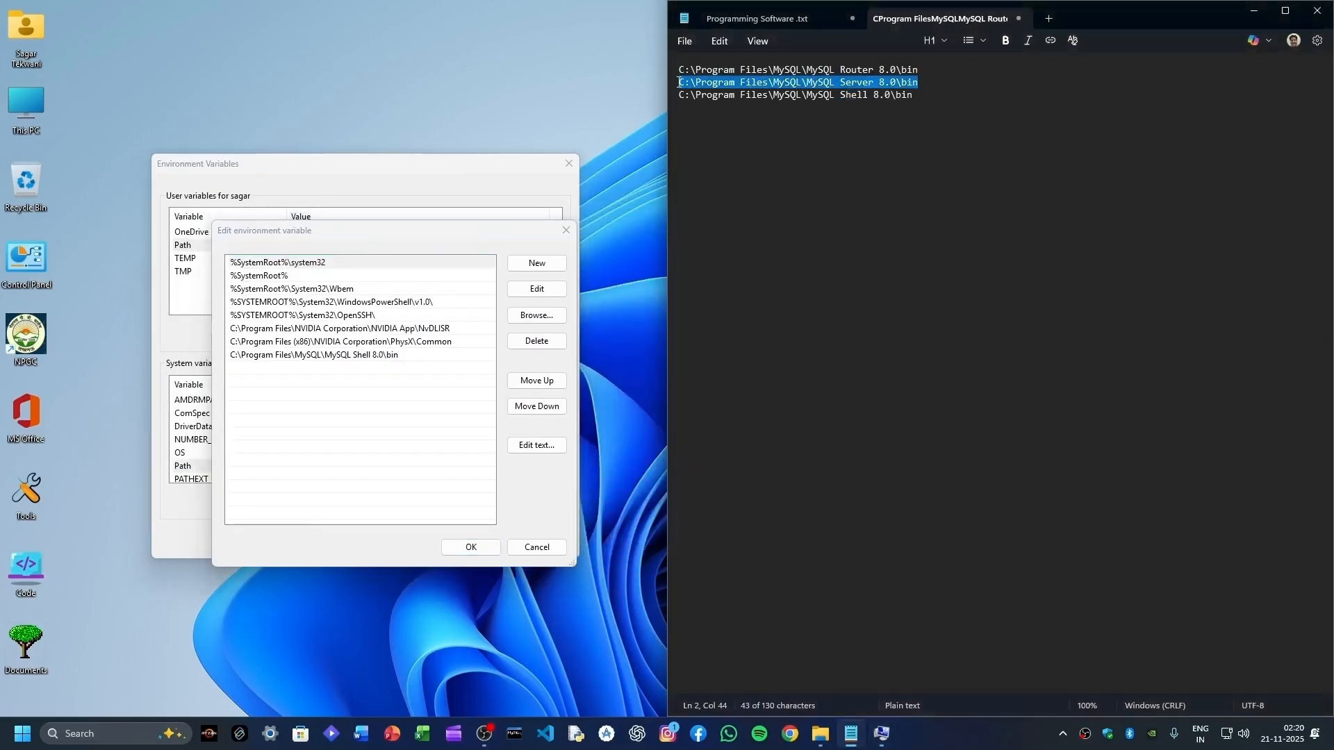
pyautogui.hotkey('ctrl', 'v')
pyautogui.click(536, 263)
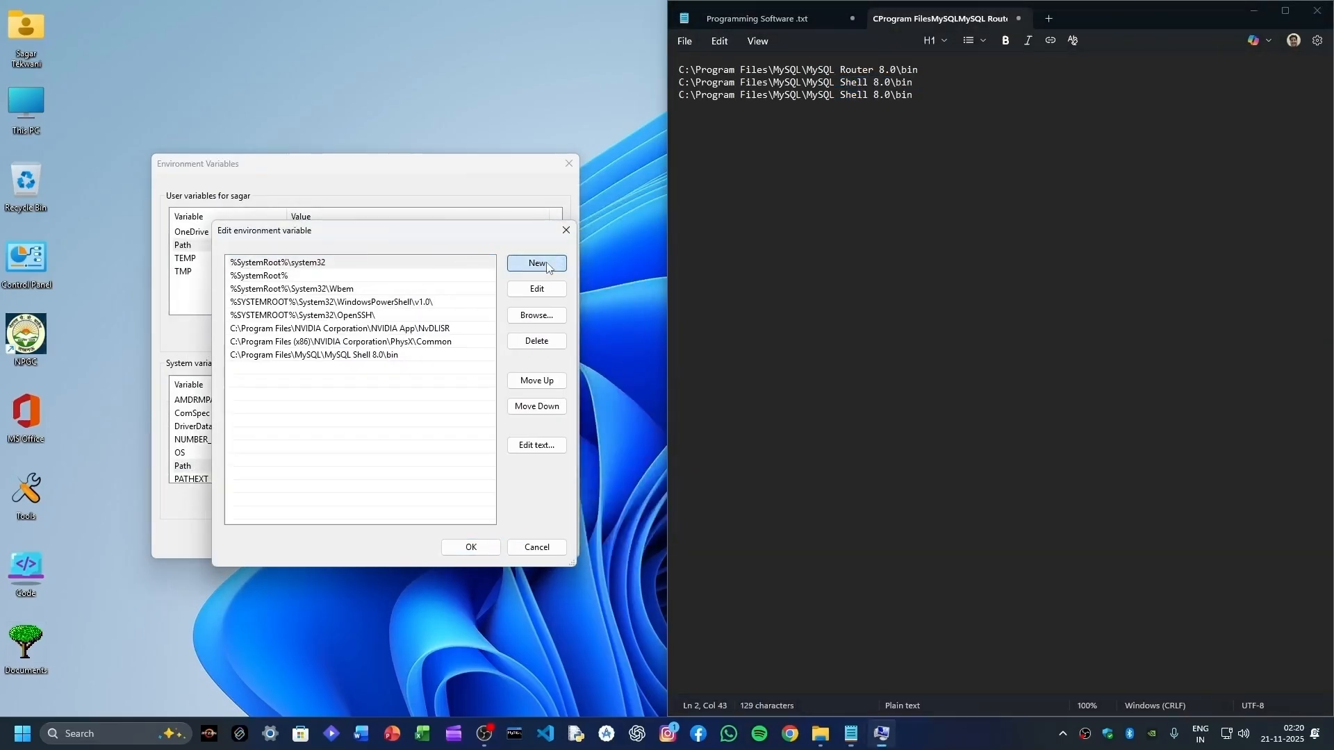
pyautogui.hotkey('ctrl', 'v')
pyautogui.click(471, 547)
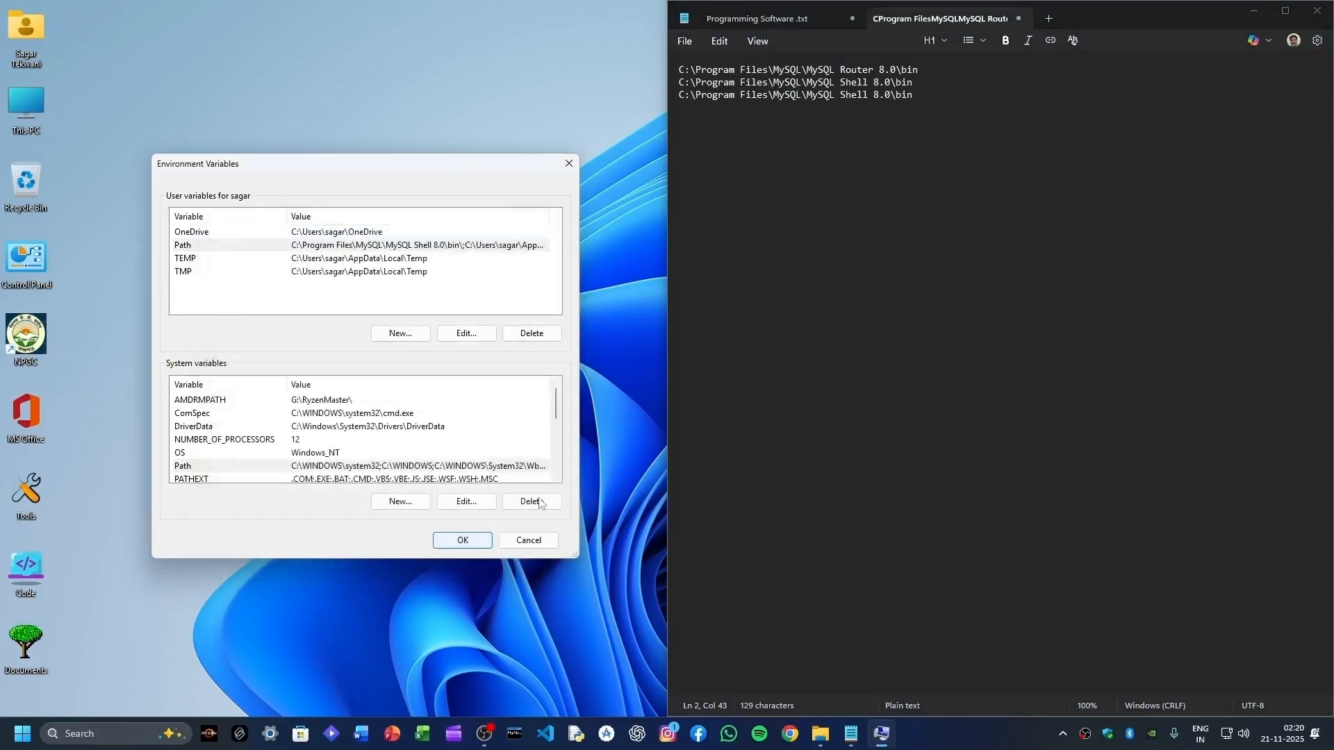
# - Add the MySQL Router 8.0 bin path to the system Path, then OK all dialogs
pyautogui.moveTo(918, 70); pyautogui.dragTo(678, 71)
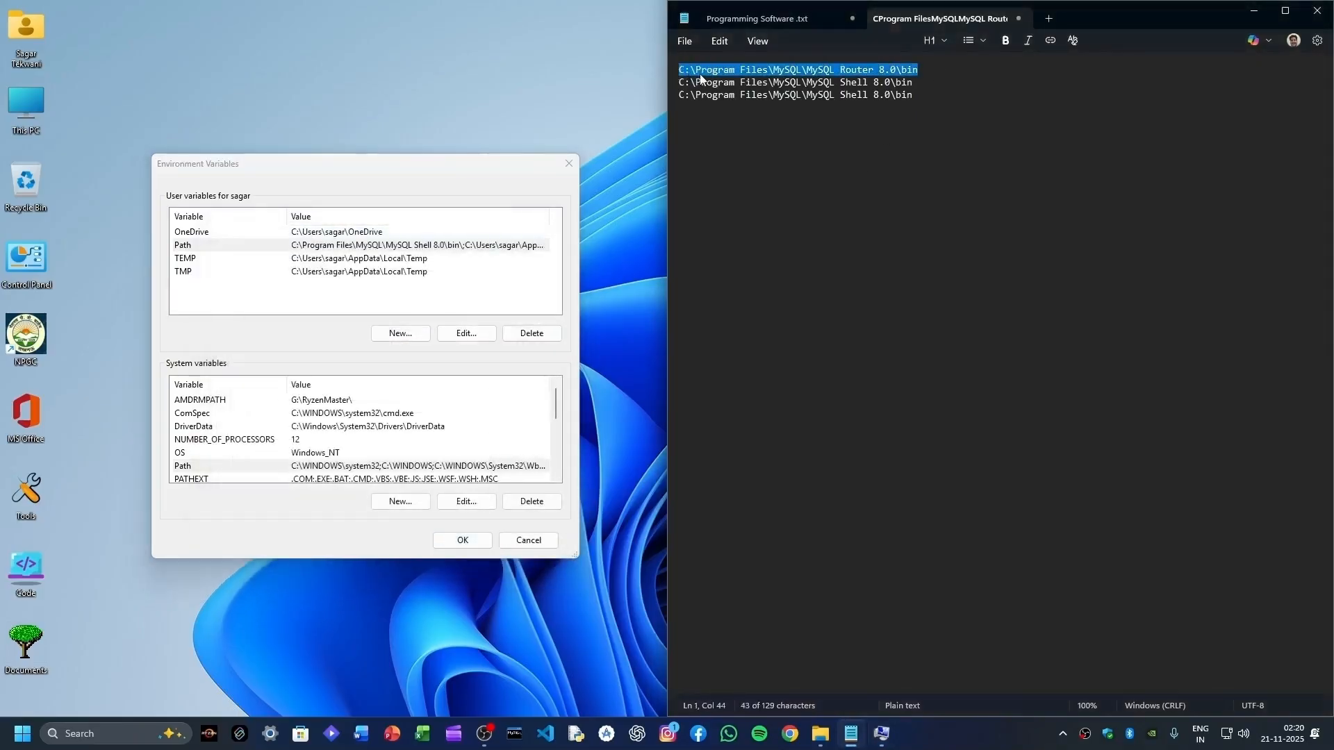
pyautogui.rightClick(765, 73)
pyautogui.click(773, 111)
pyautogui.doubleClick(234, 466)
pyautogui.moveTo(658, 198); pyautogui.dragTo(331, 245)
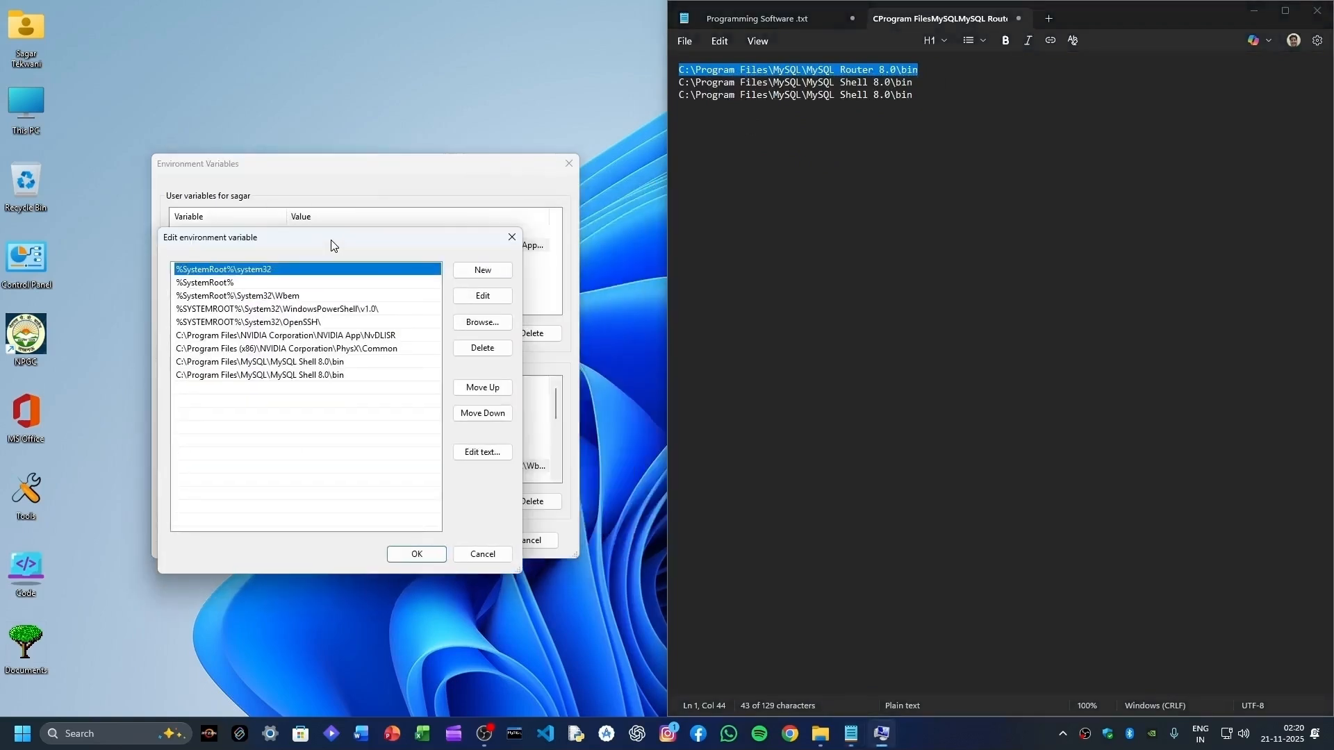
pyautogui.click(482, 272)
pyautogui.hotkey('ctrl', 'v')
pyautogui.click(416, 554)
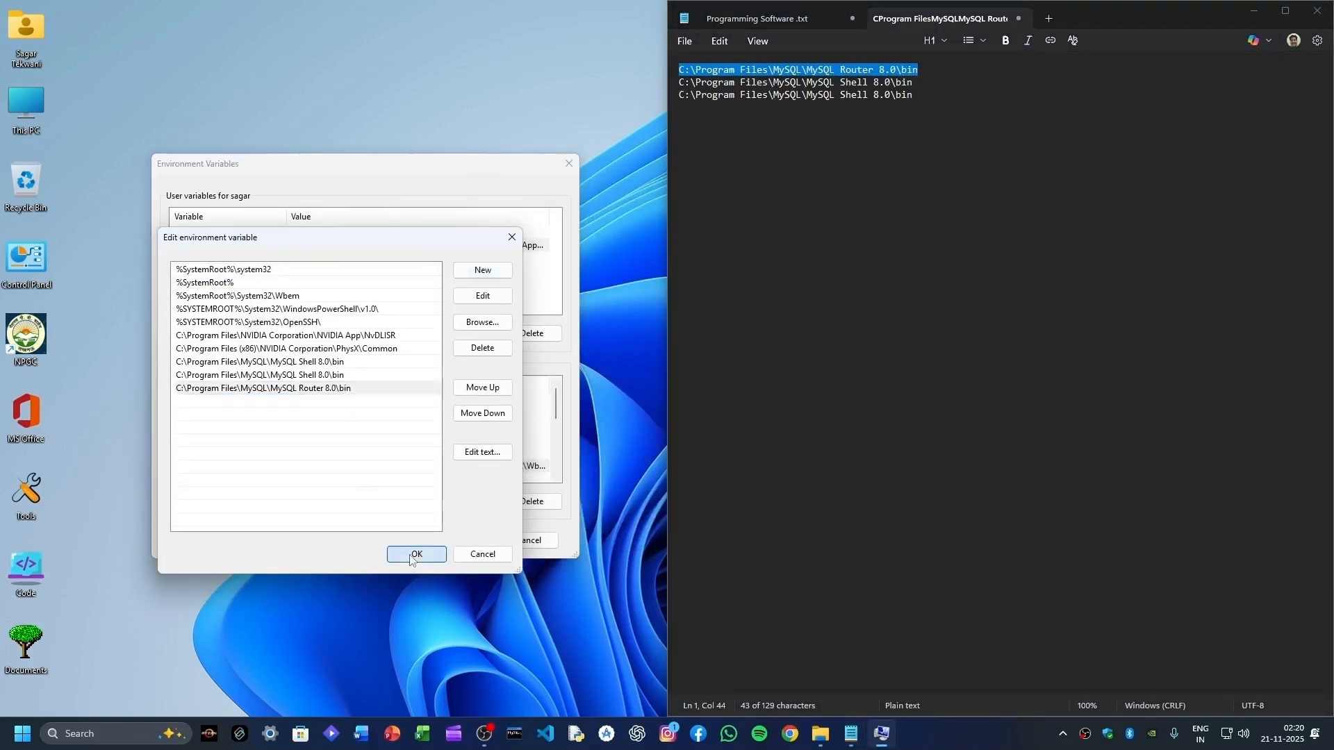
pyautogui.click(462, 540)
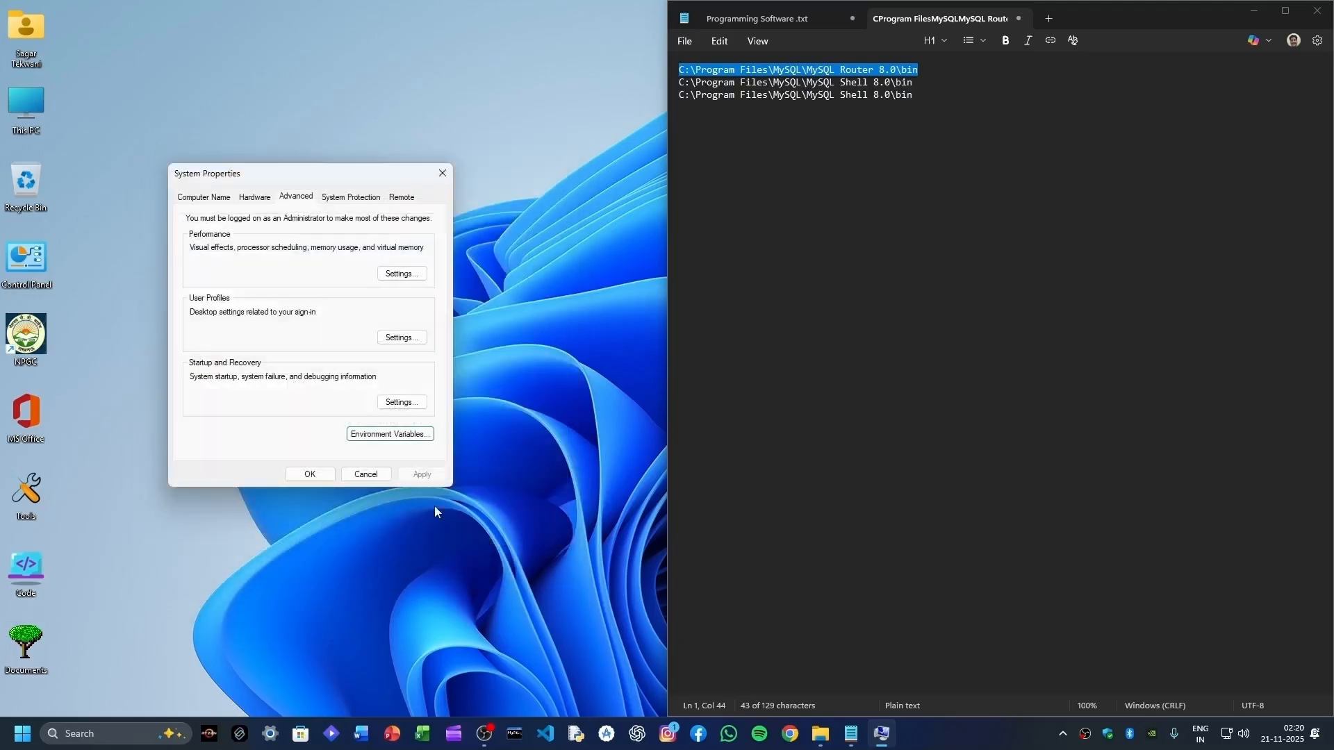
pyautogui.click(310, 474)
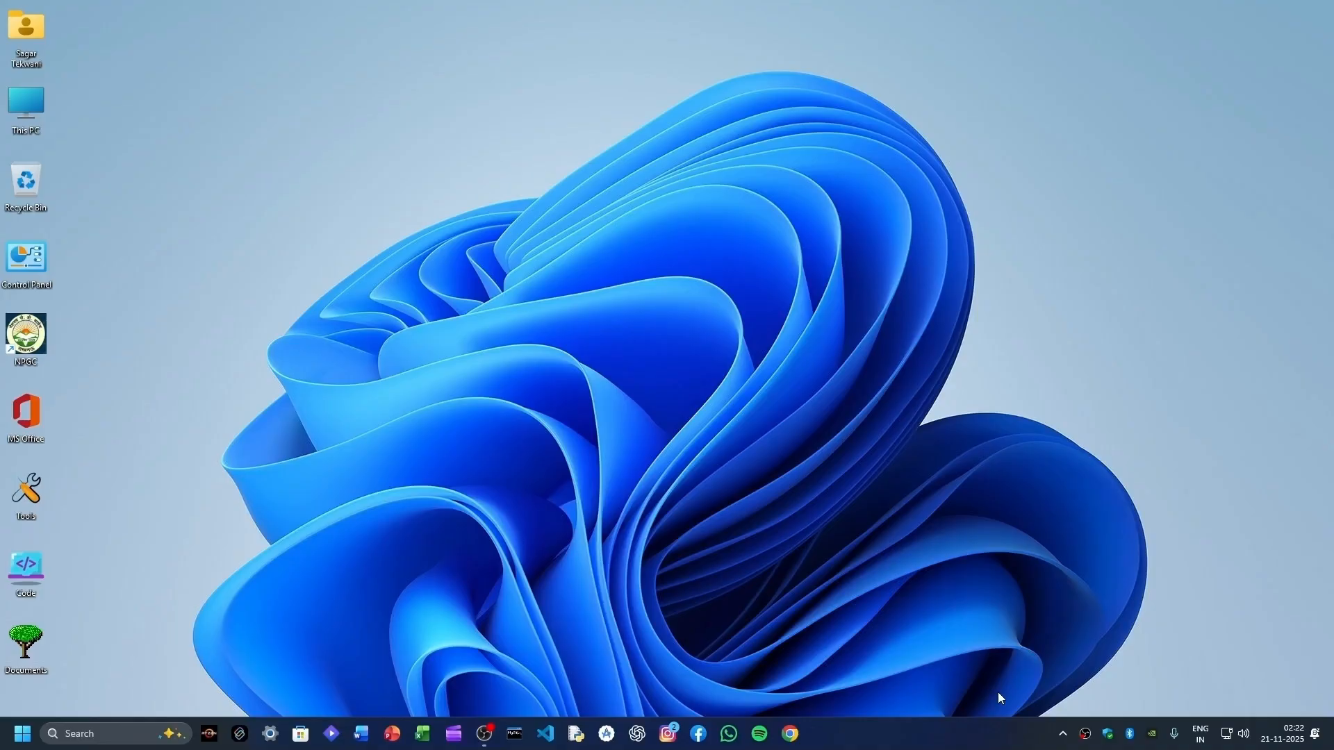
# - Bring up the Win+X quick-tools menu to start an administrator terminal
pyautogui.press('super+x')
pyautogui.press('Escape')
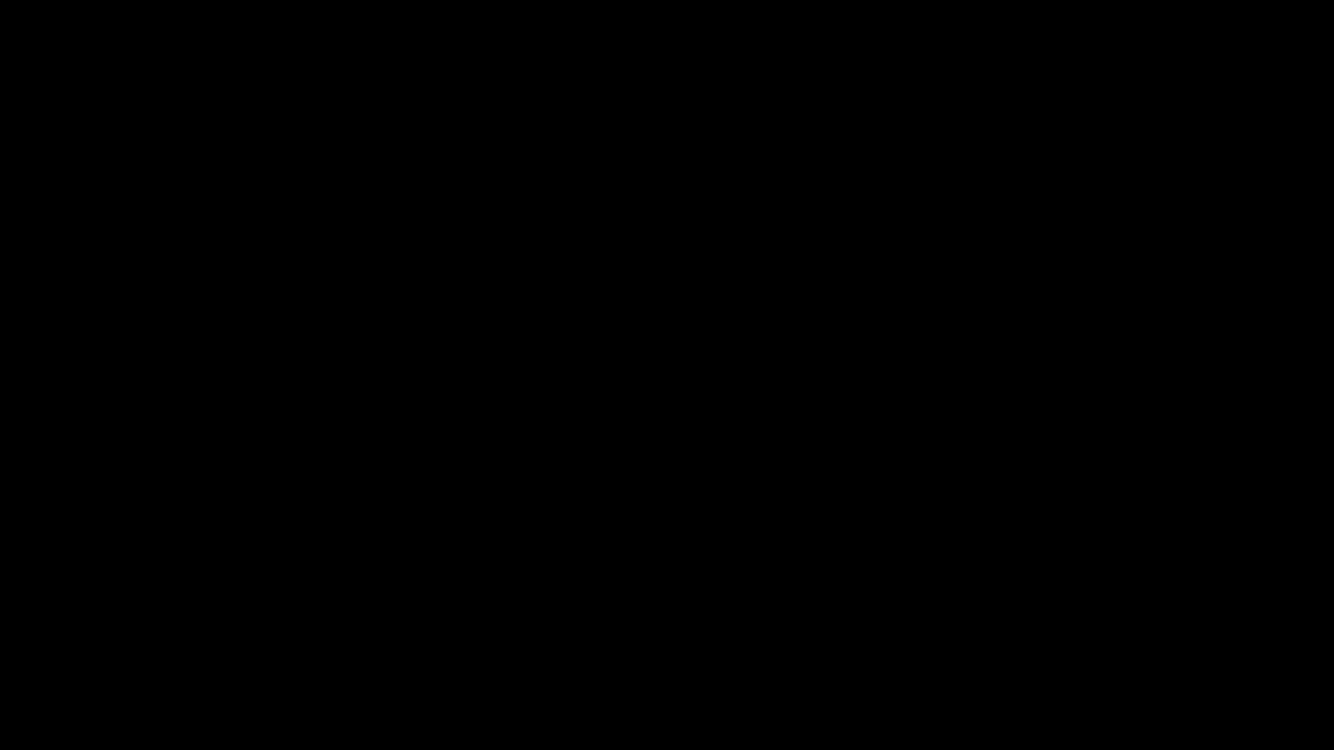
# - Log into MySQL as root with 'mysql -u root -p' and the password, then close PowerShell
pyautogui.write('m')
pyautogui.write('ysql ')
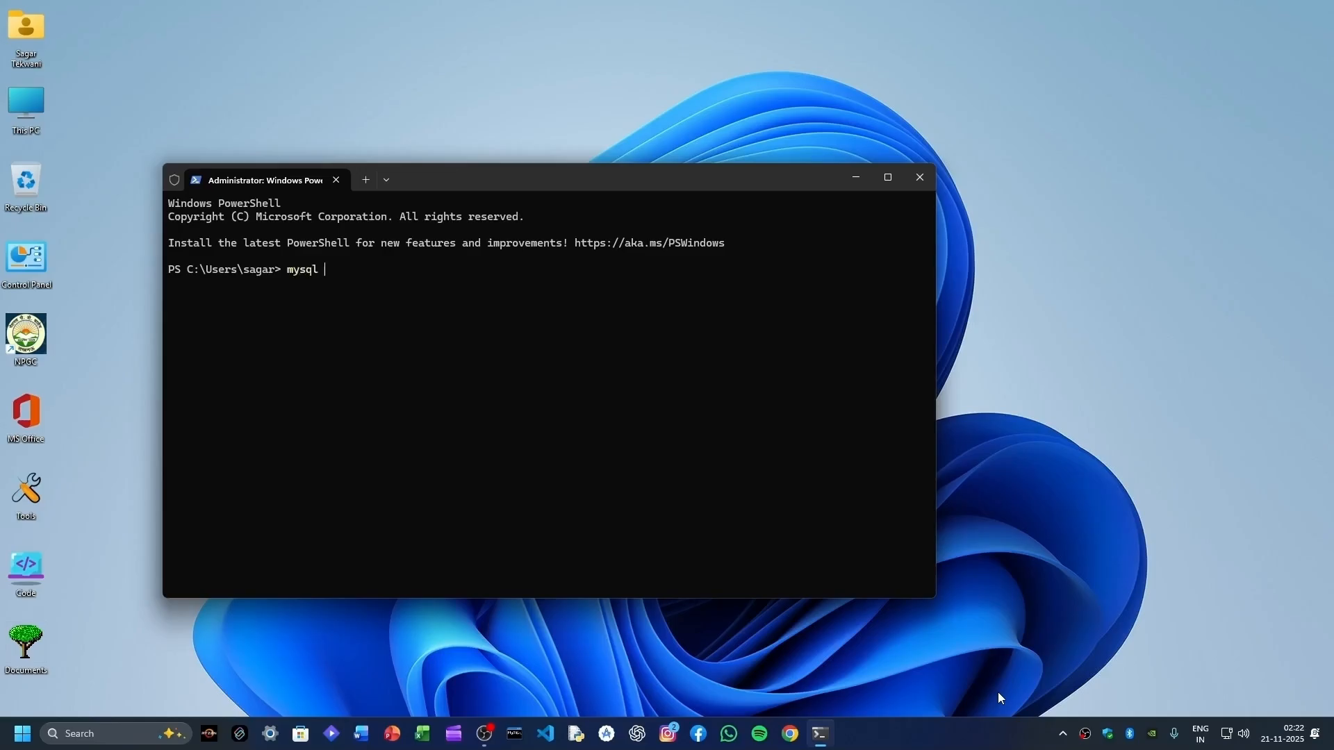
pyautogui.write('-u root -p')
pyautogui.press('Return')
pyautogui.write('****')
pyautogui.press('Return')
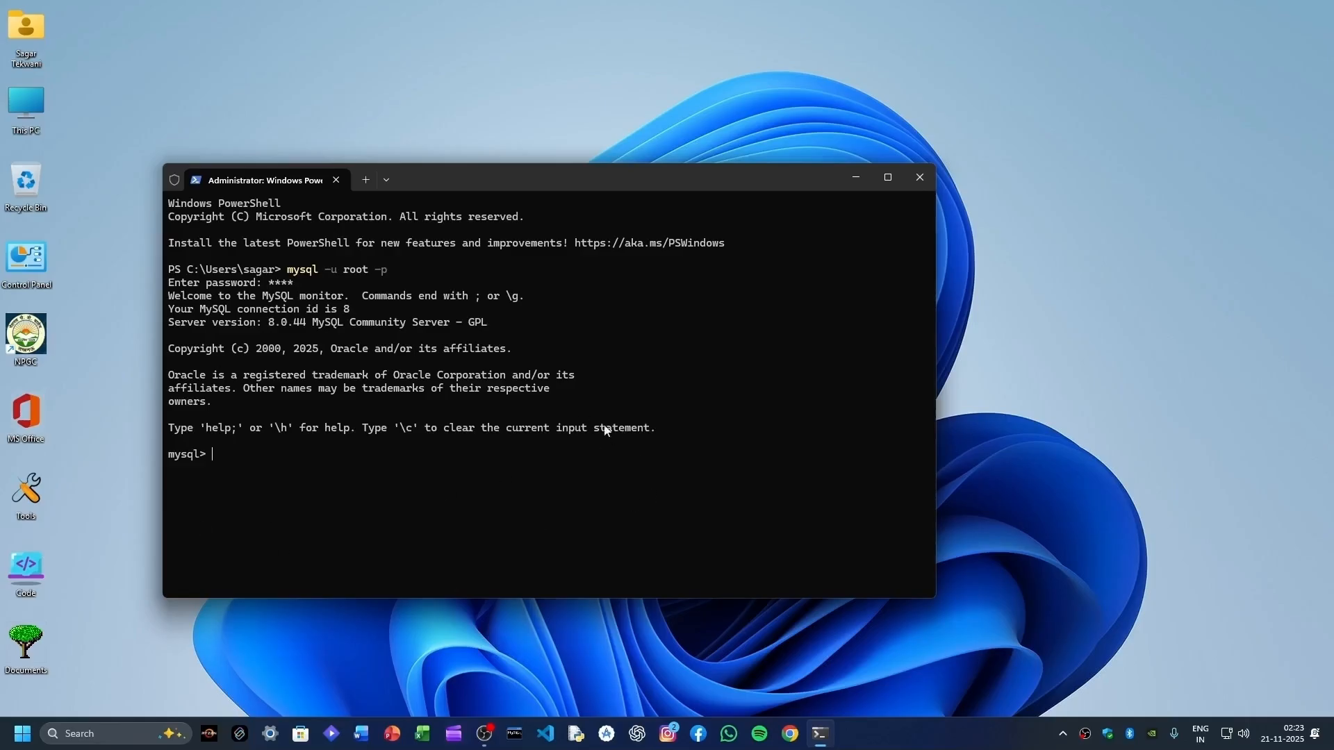
pyautogui.click(919, 185)
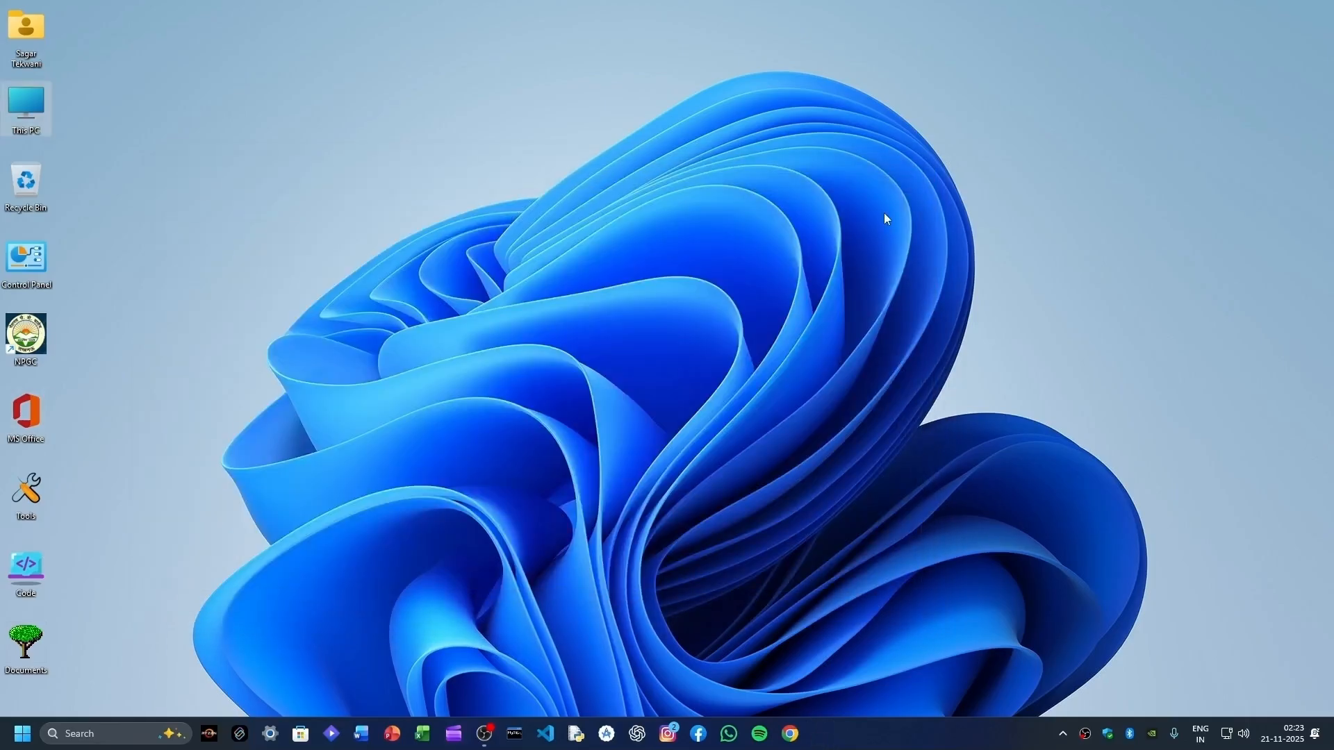
# - Sign into the MySQL 8.0 Command Line Client, then run 'create database test;' and 'use test;'
pyautogui.click(515, 737)
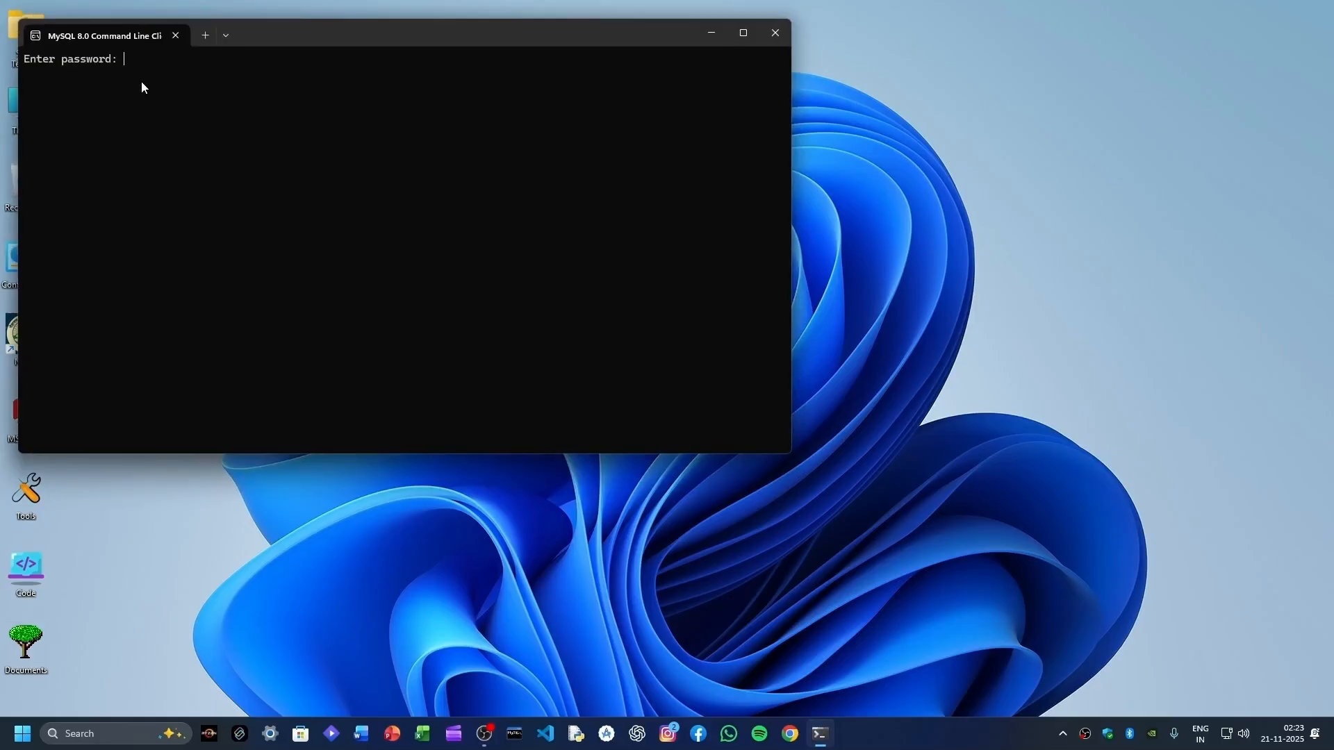
pyautogui.write('****')
pyautogui.press('Return')
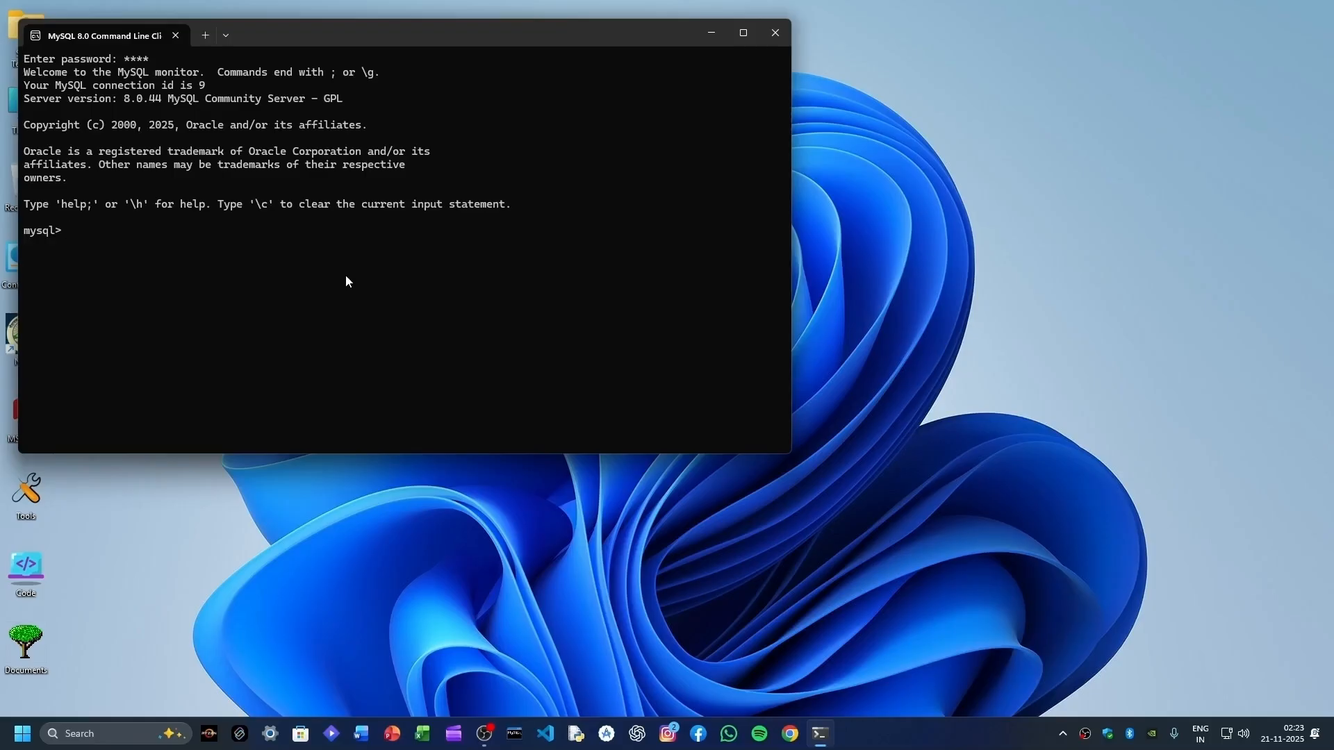
pyautogui.write('create database test;')
pyautogui.press('Return')
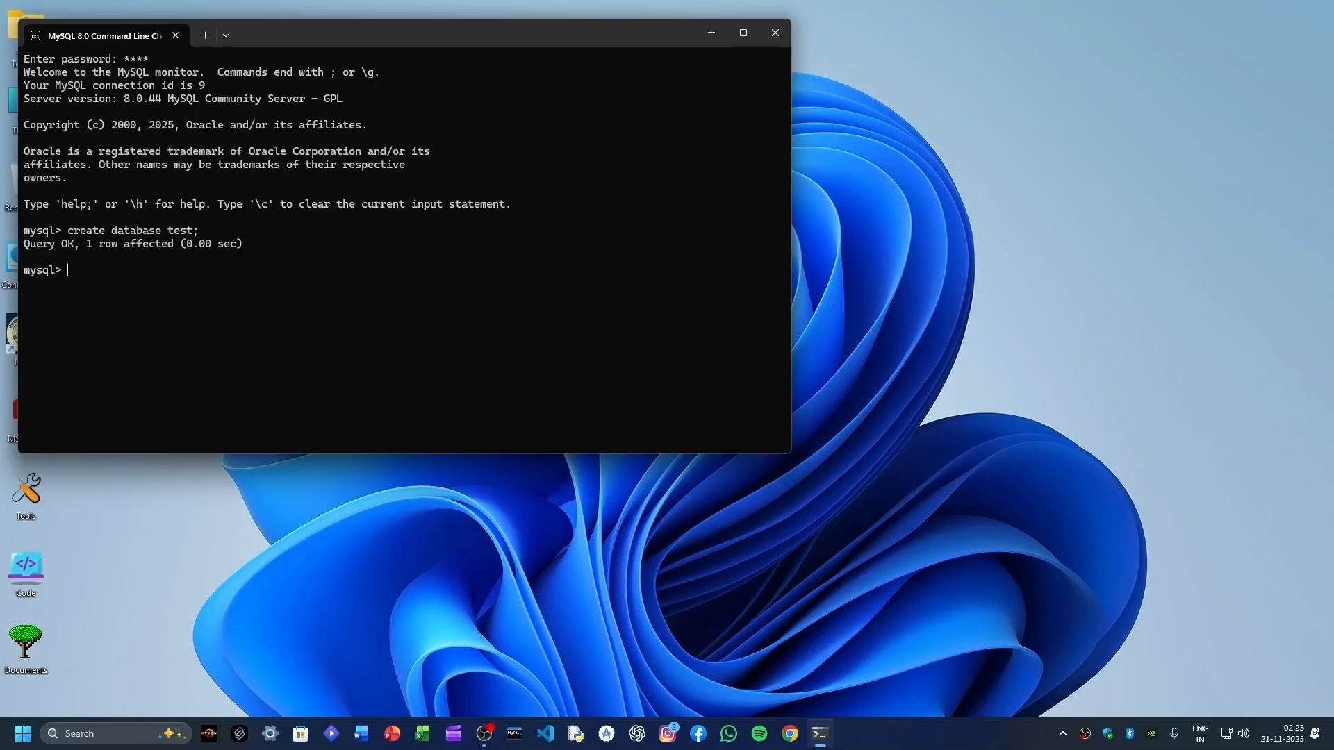
pyautogui.write('use test;')
pyautogui.press('Return')
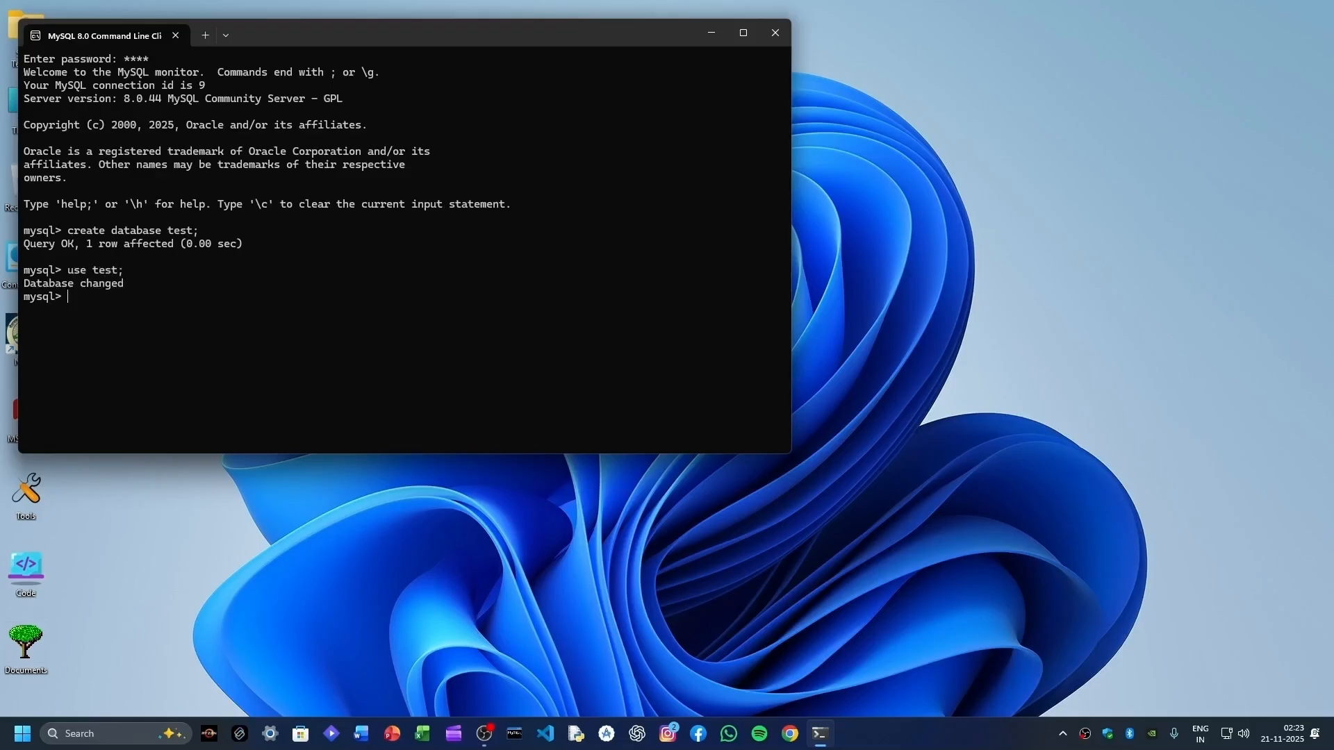